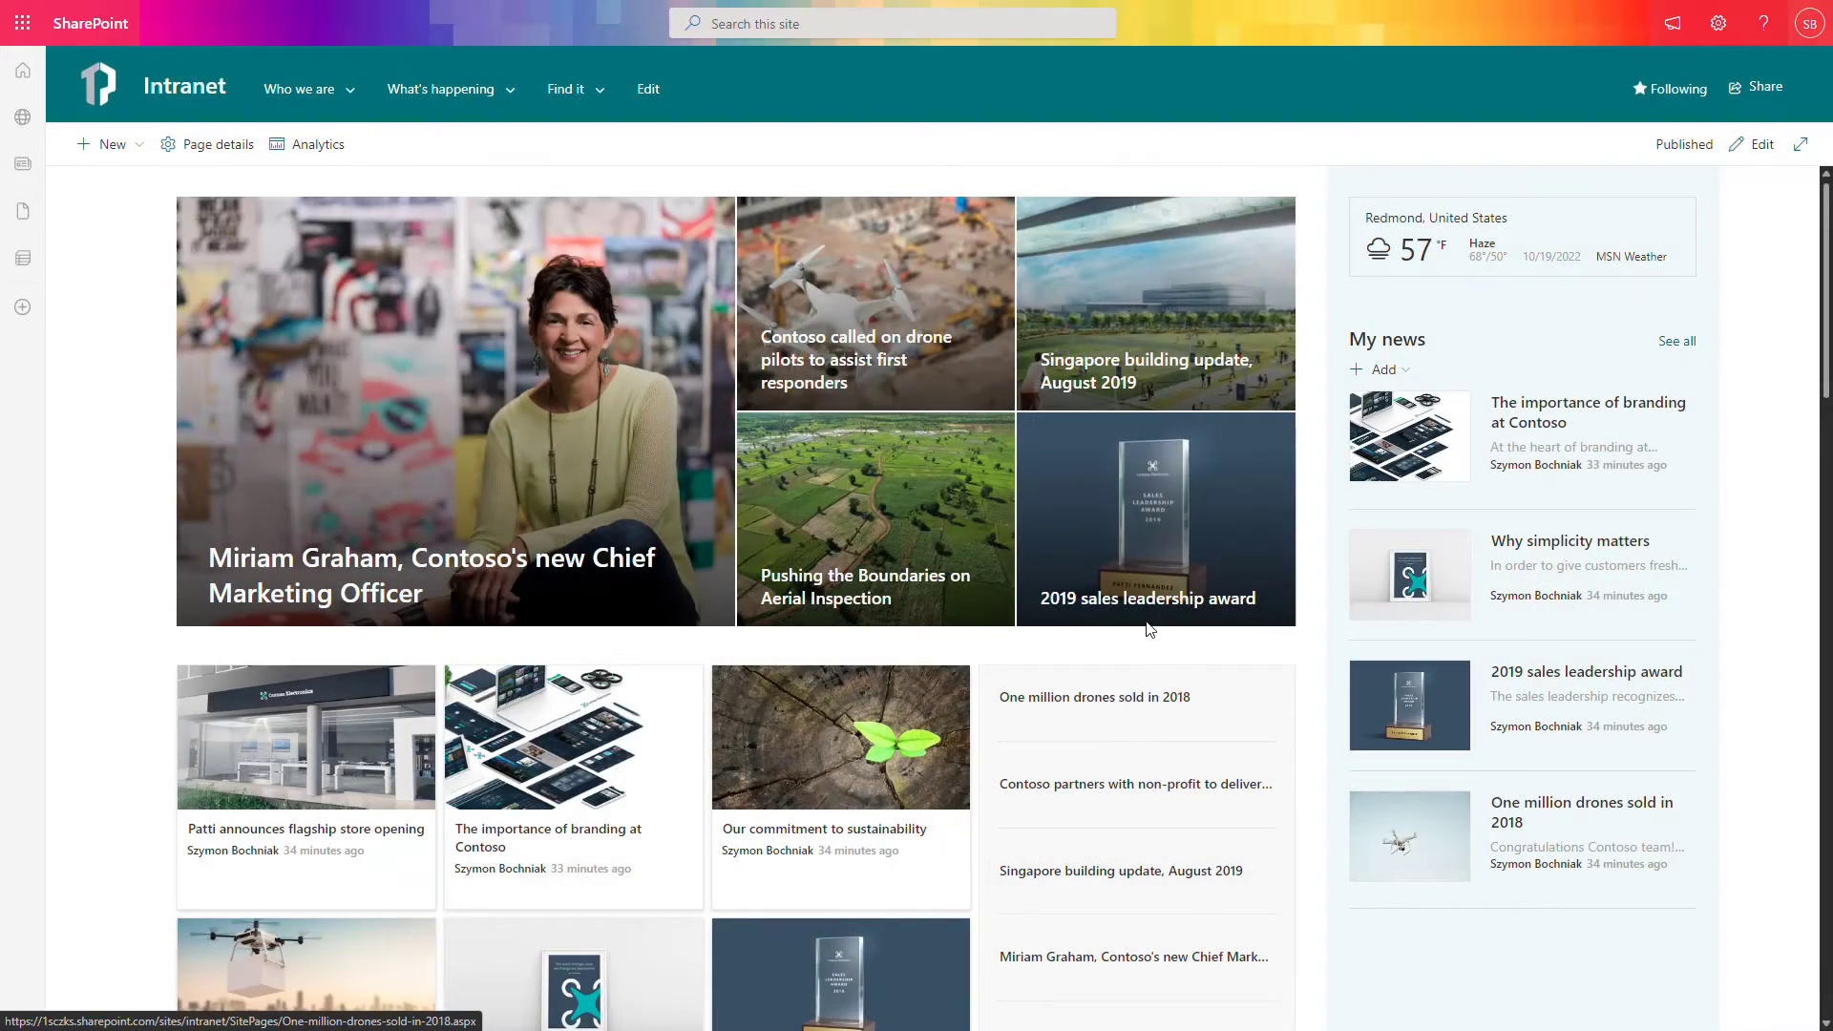
# Go to the Intranet site's Documents library through Site contents.
pyautogui.scroll(-4, 1151, 635)
pyautogui.scroll(3, 1151, 635)
pyautogui.scroll(1, 1151, 635)
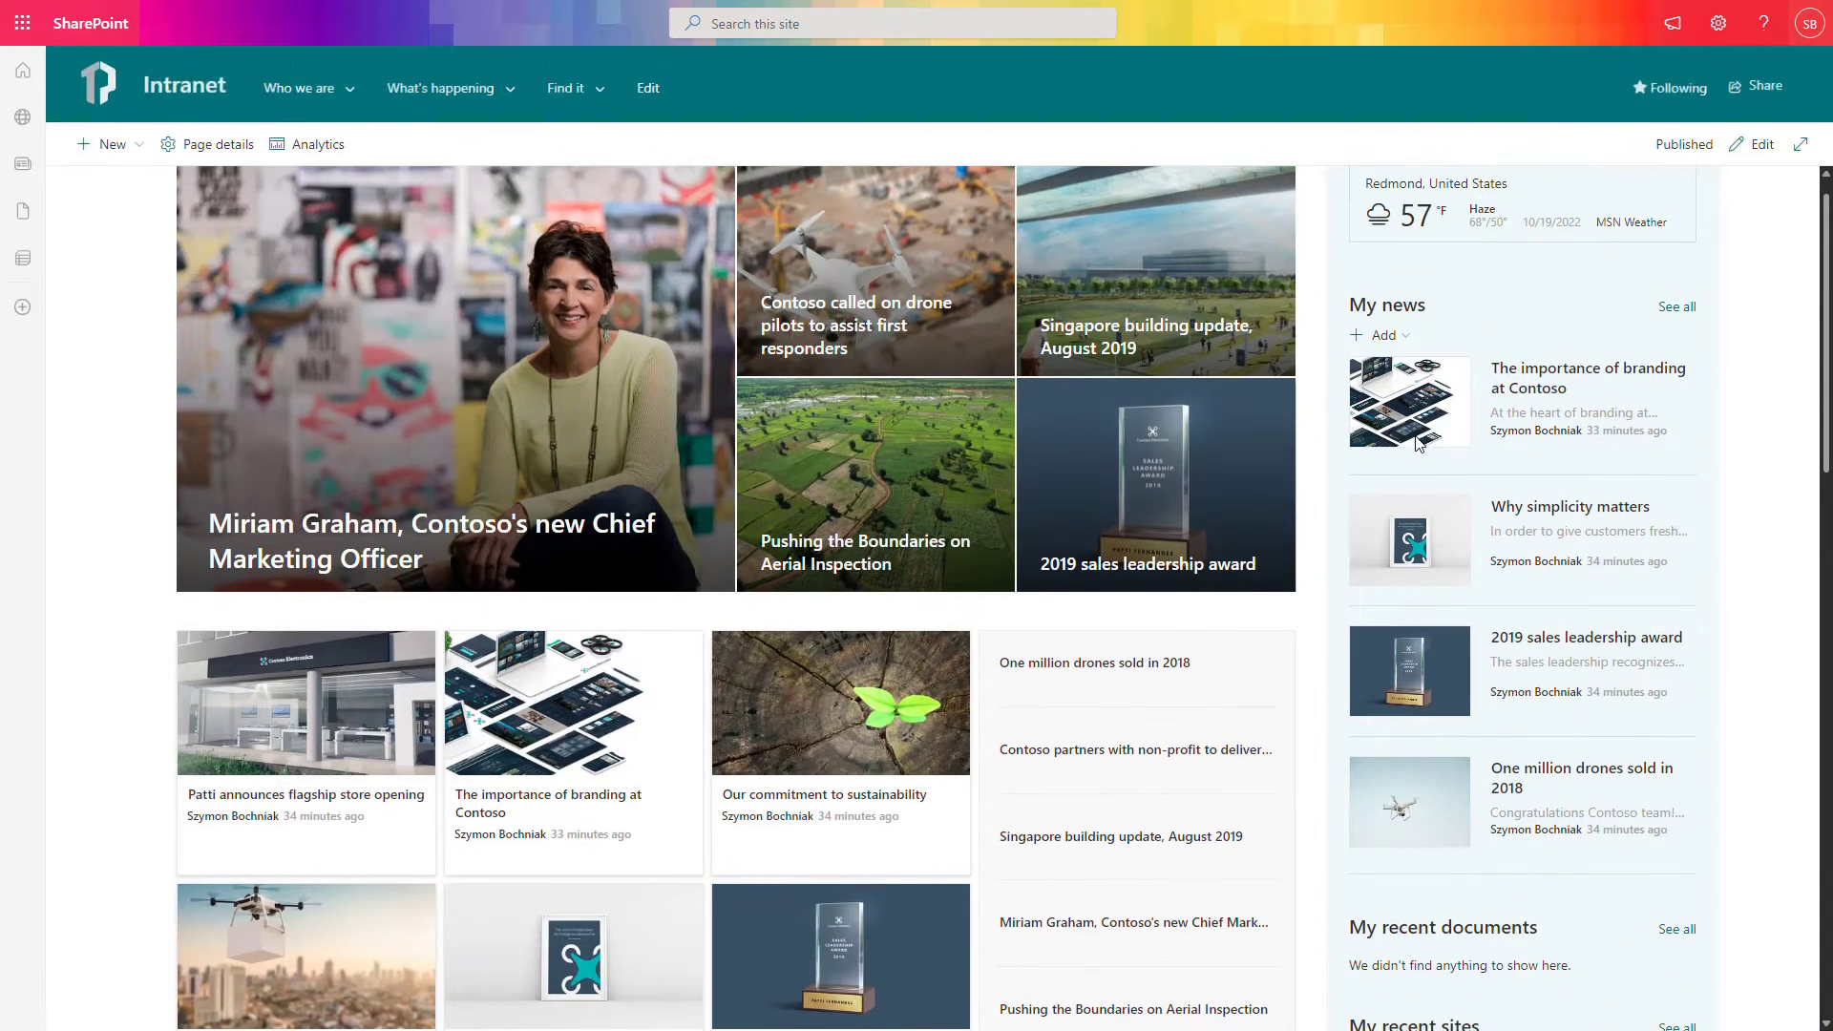
pyautogui.click(1726, 32)
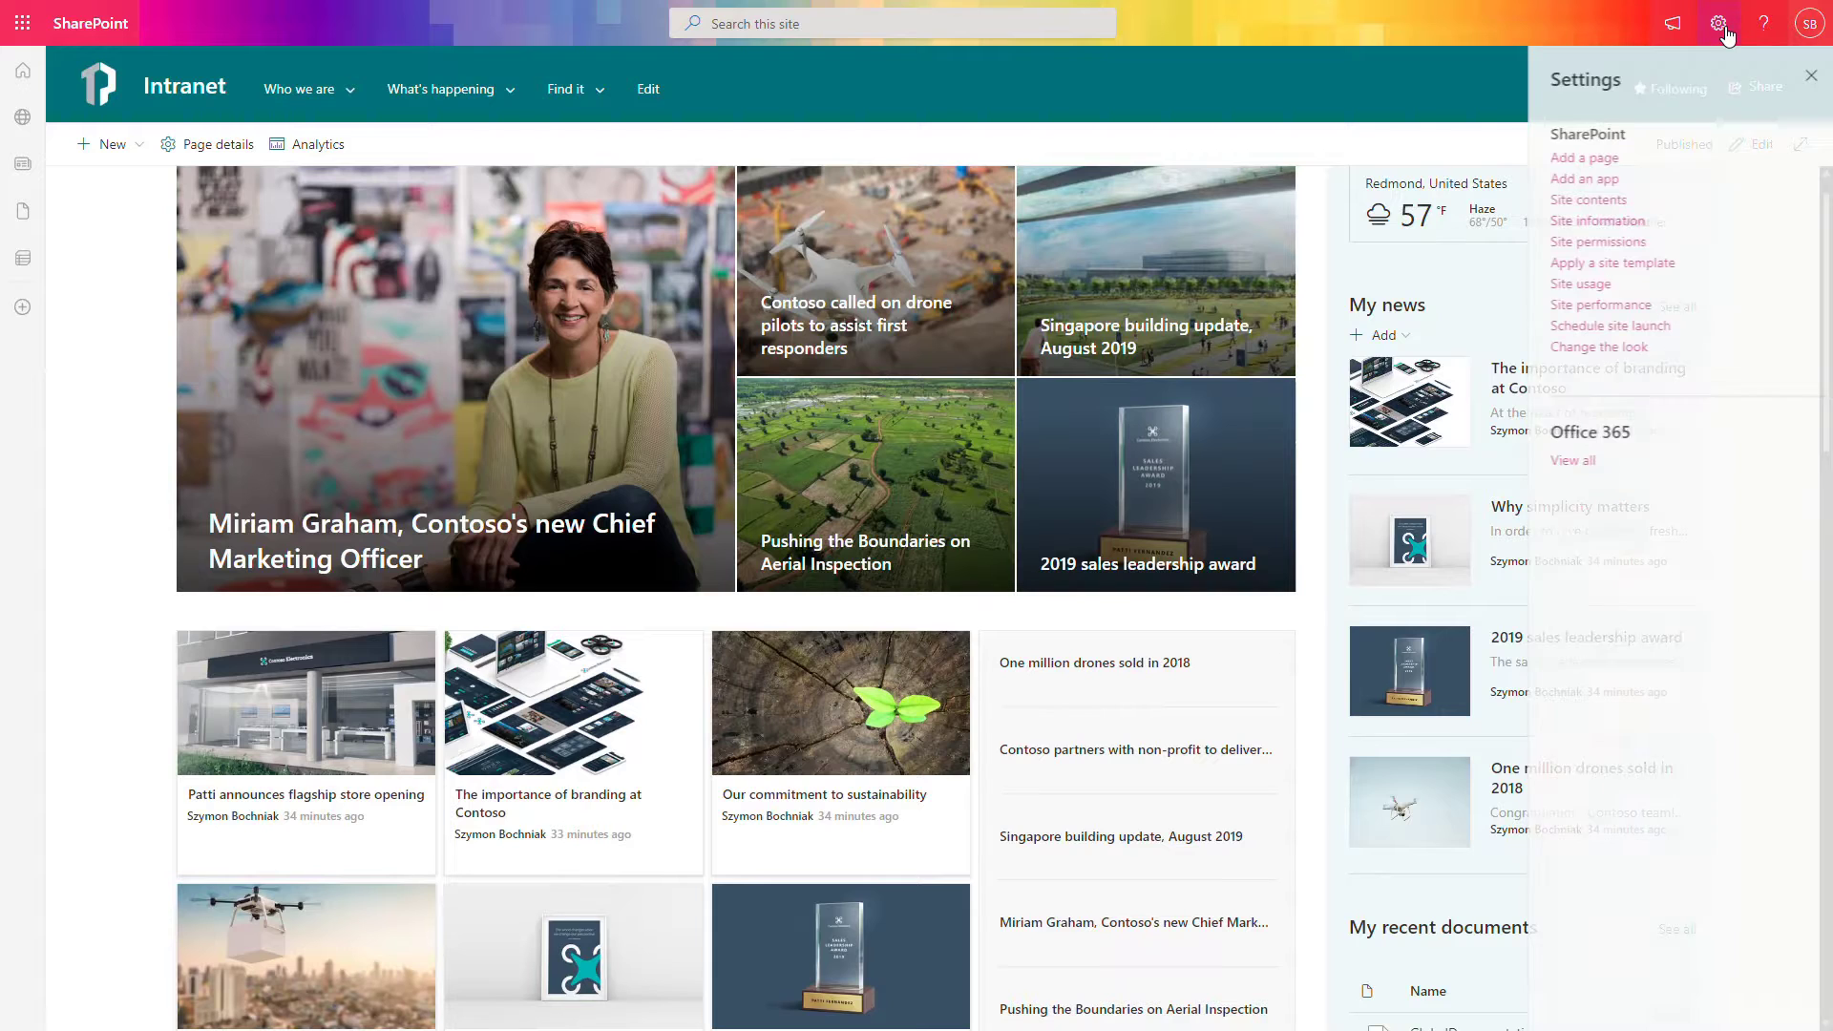
pyautogui.click(1599, 207)
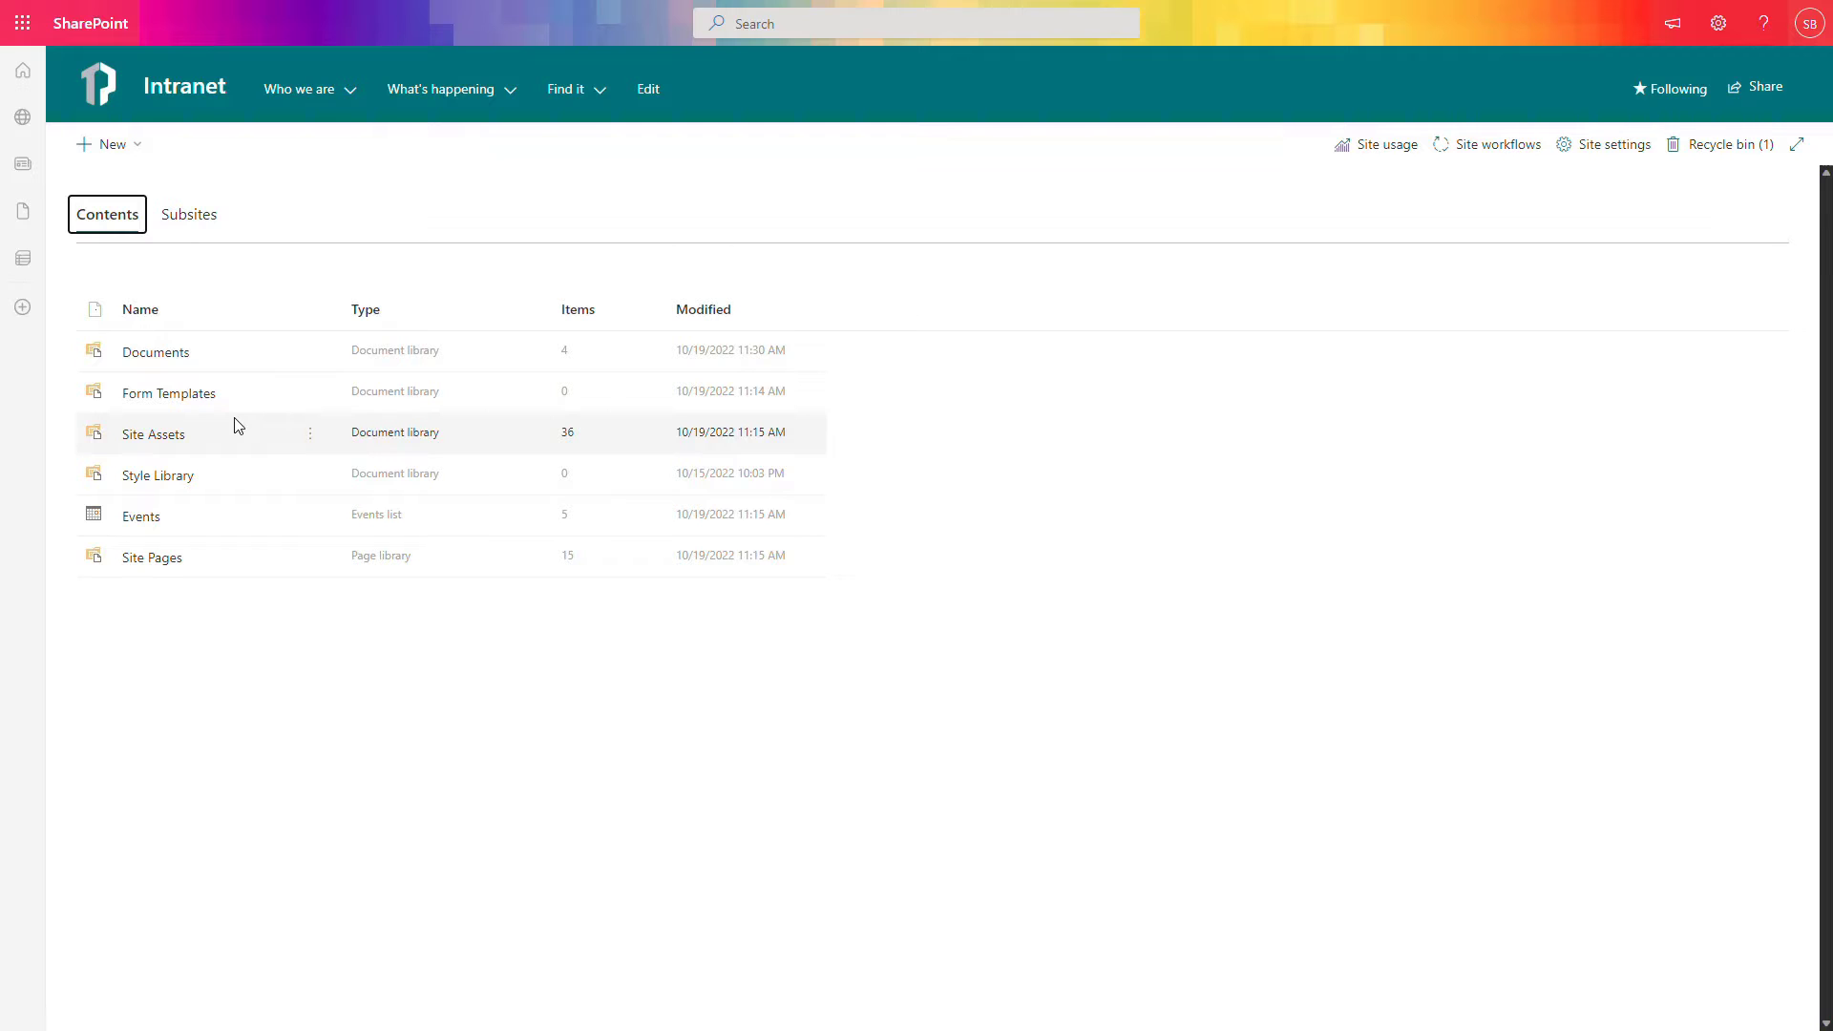
pyautogui.click(182, 359)
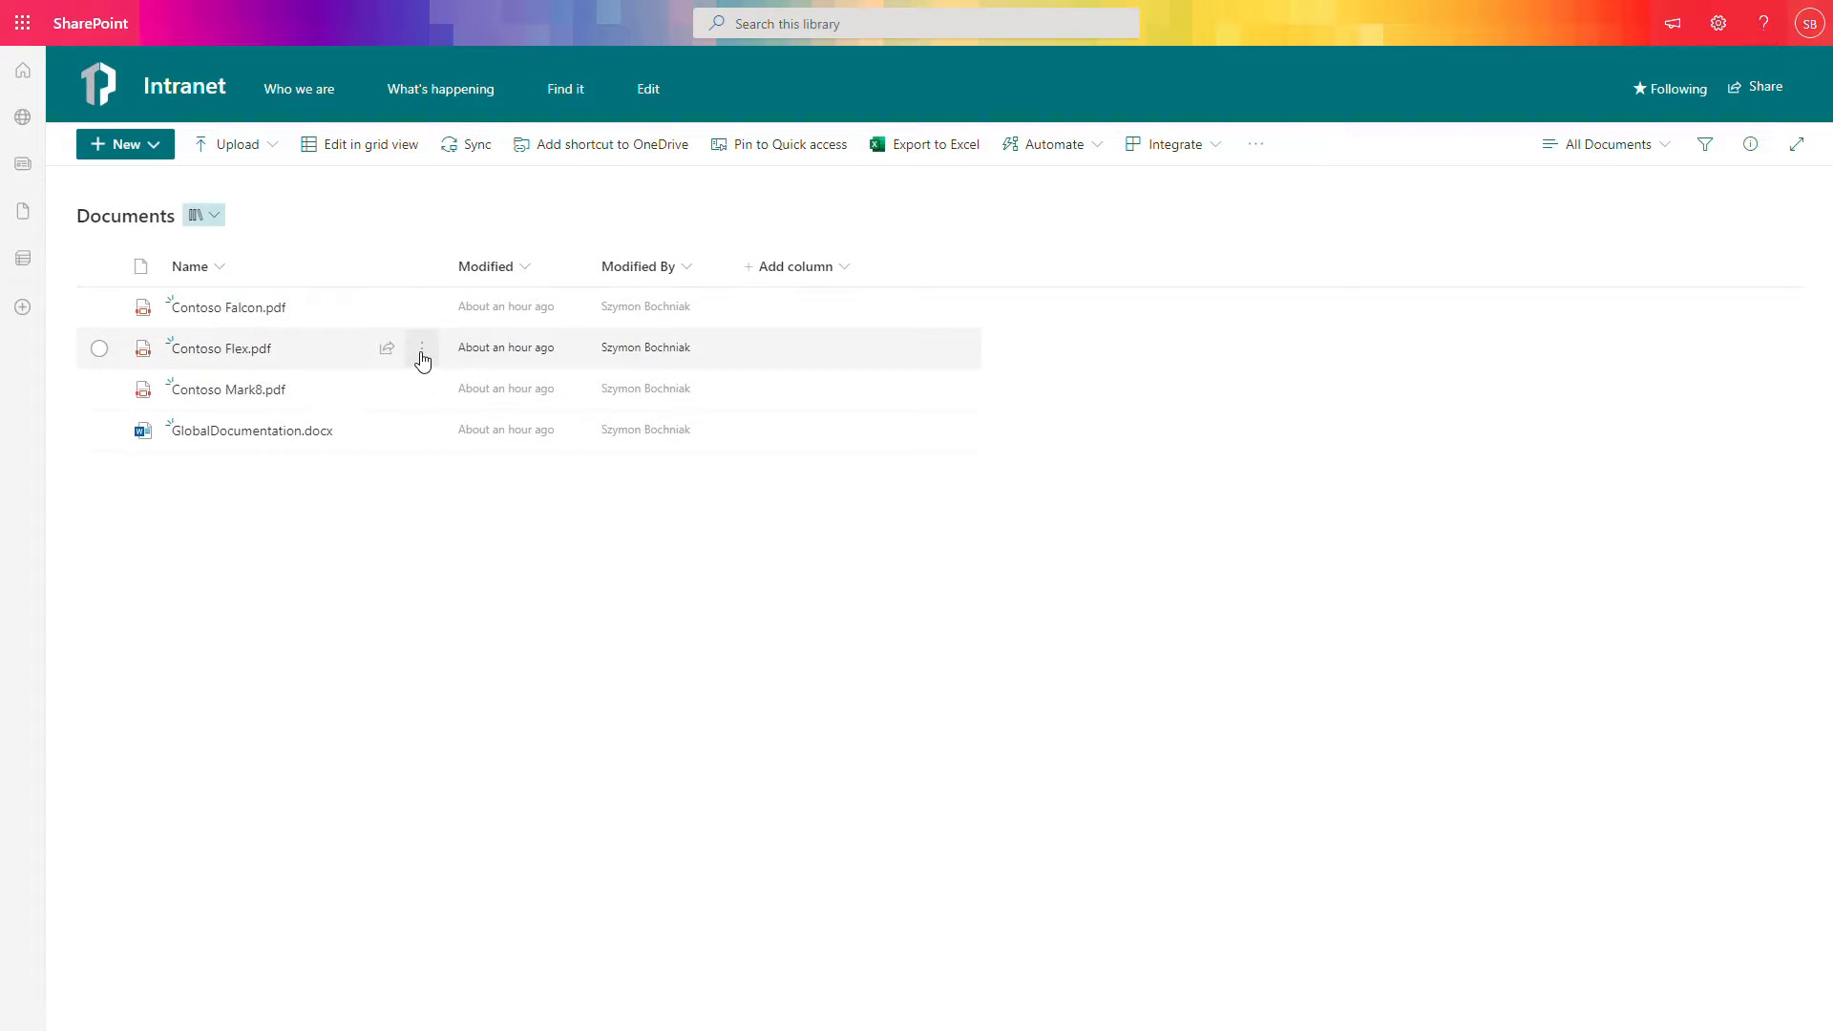
# Delete Contoso Flex.pdf, sending it to the recycle bin.
pyautogui.click(423, 352)
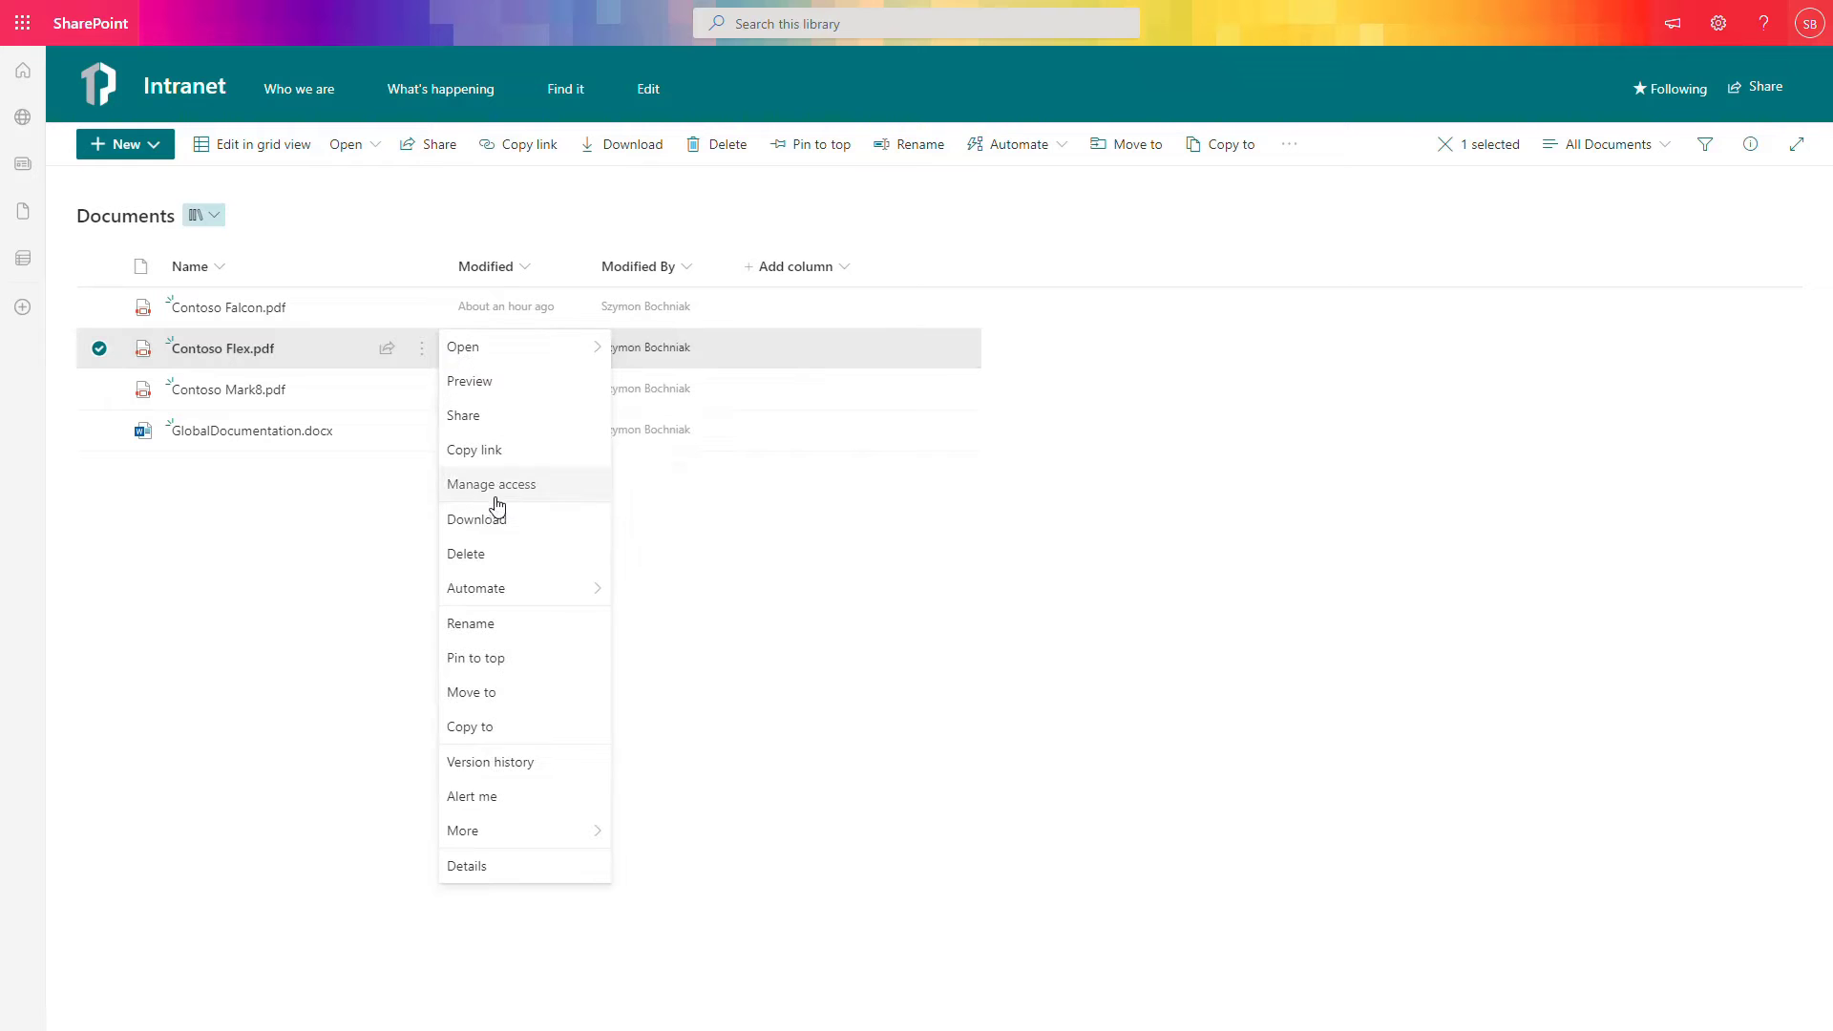
pyautogui.click(507, 554)
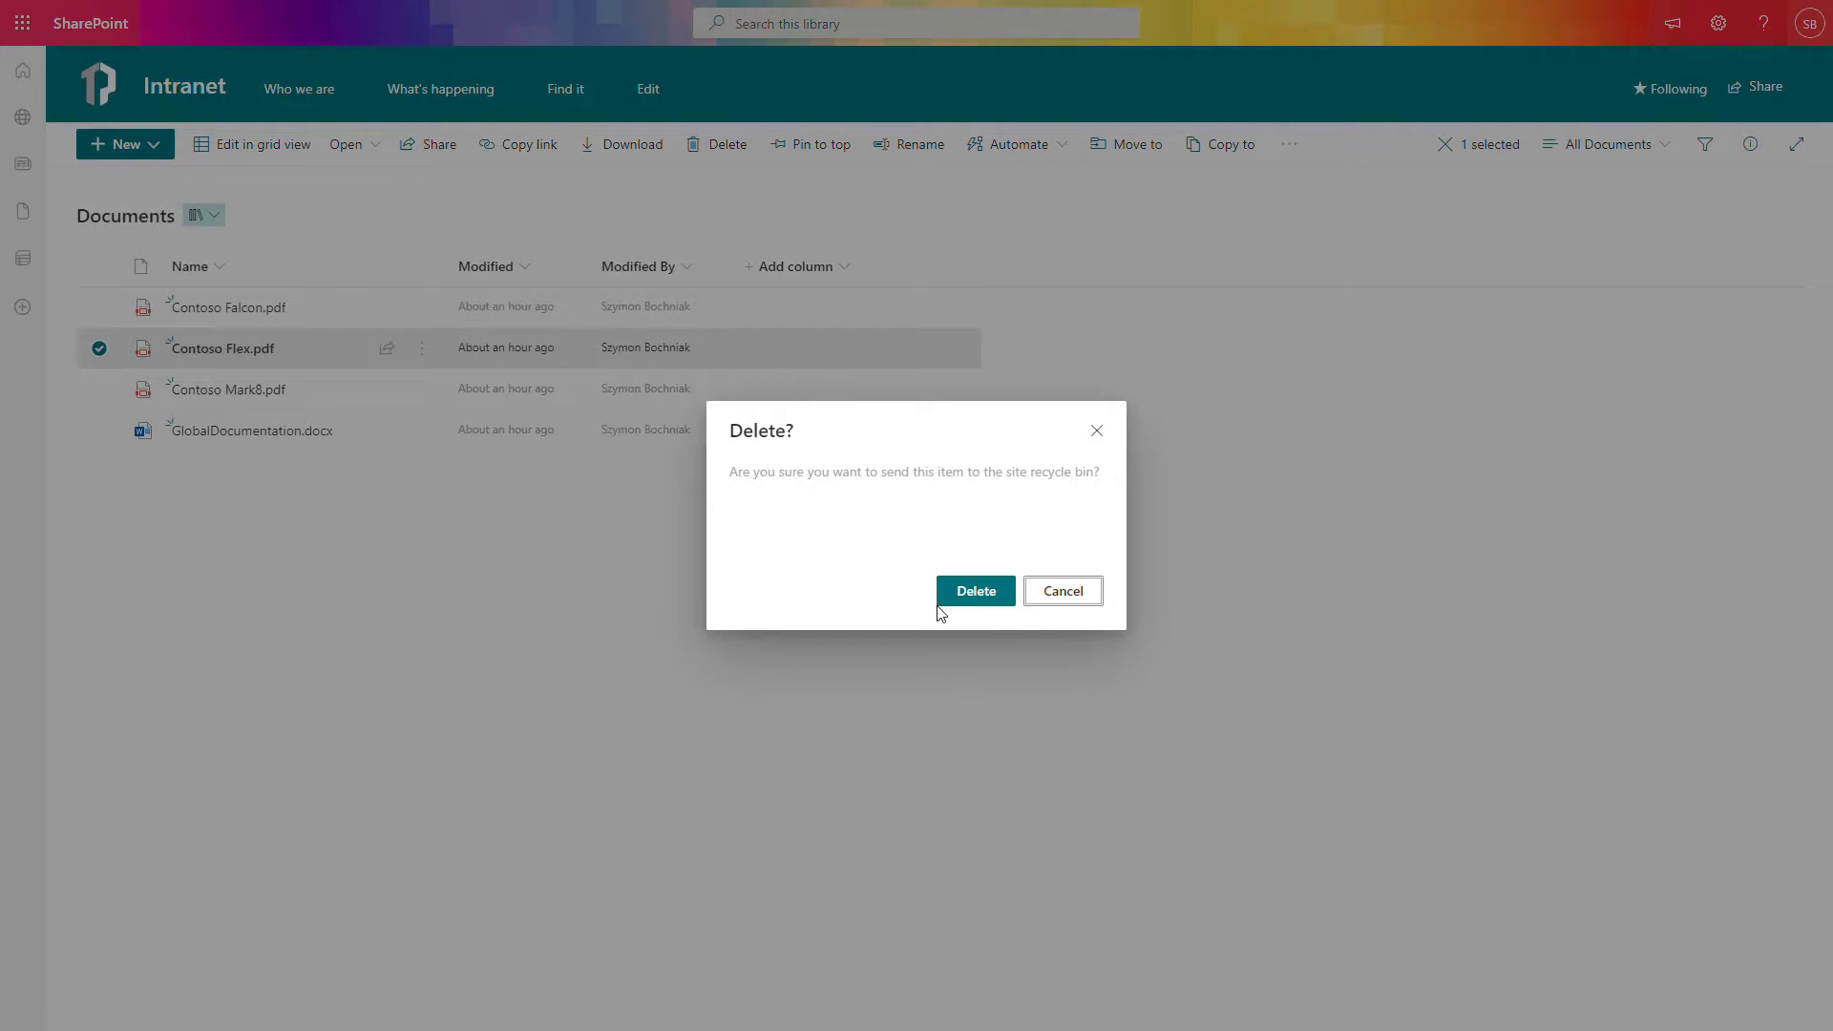
pyautogui.click(976, 592)
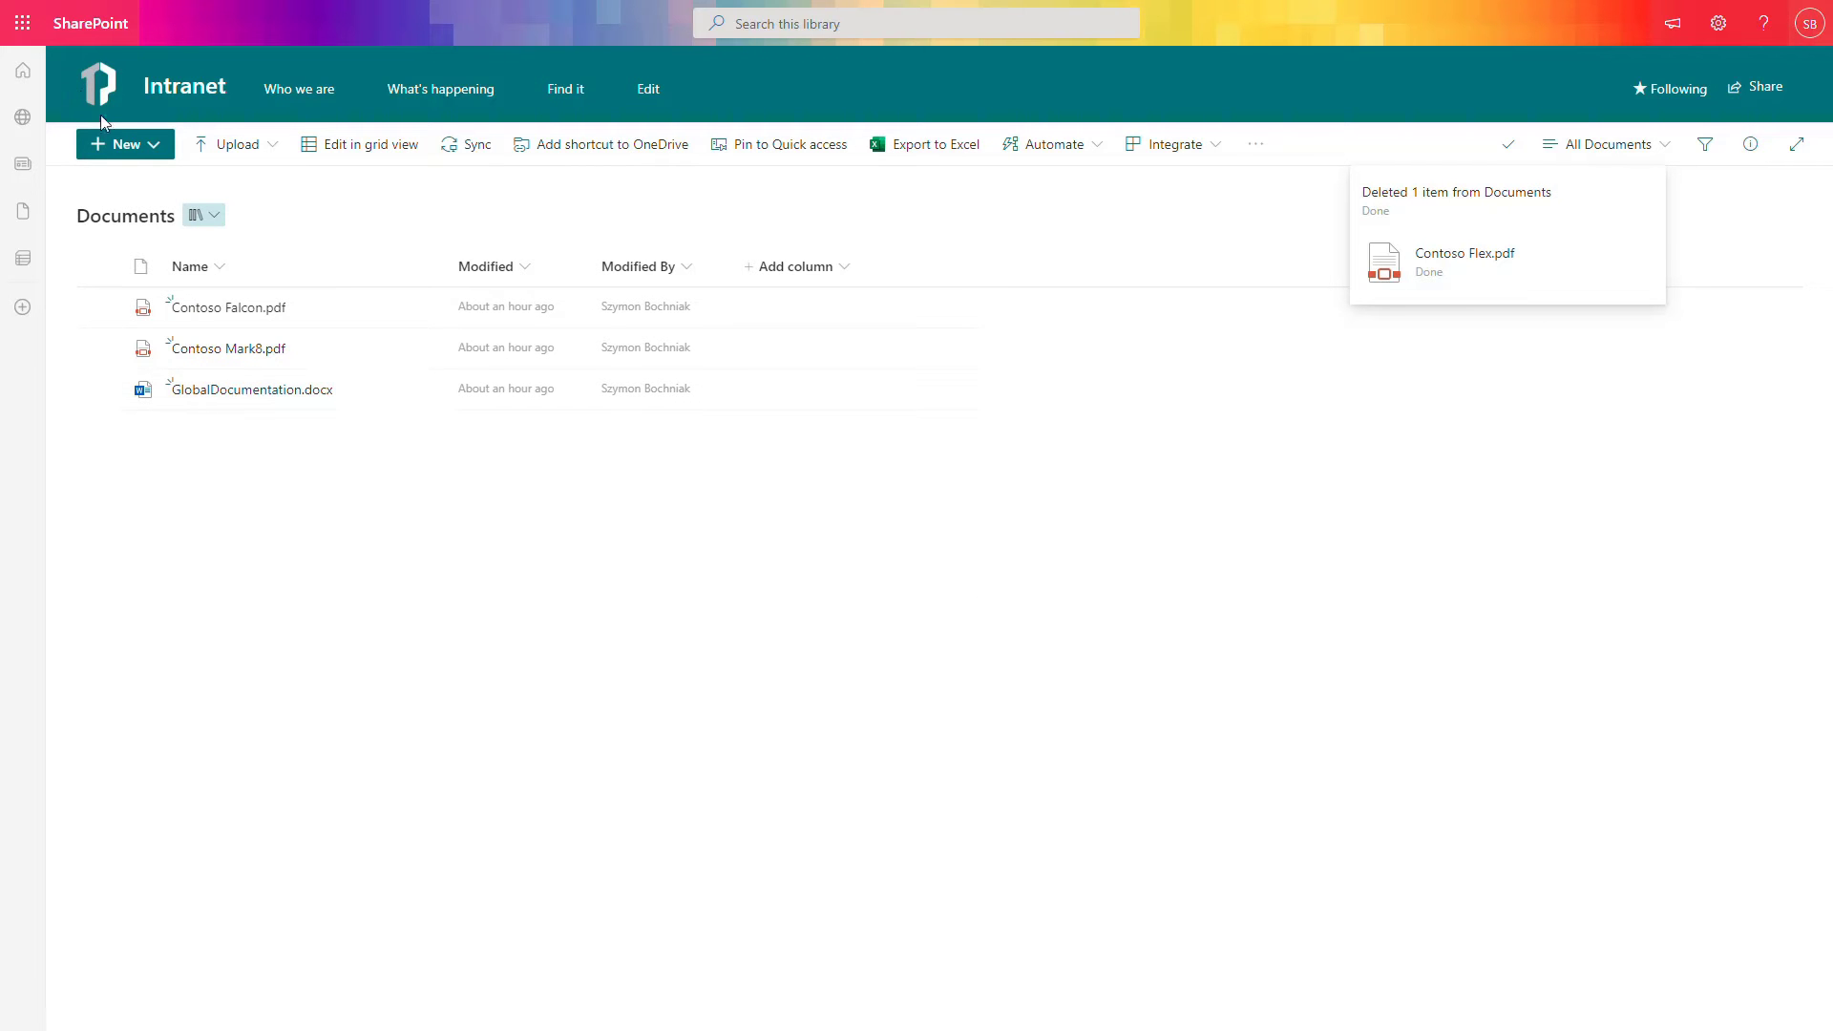
# Delete the Document Library from Site contents, then view the site's Recycle bin.
pyautogui.click(1715, 36)
pyautogui.click(1597, 202)
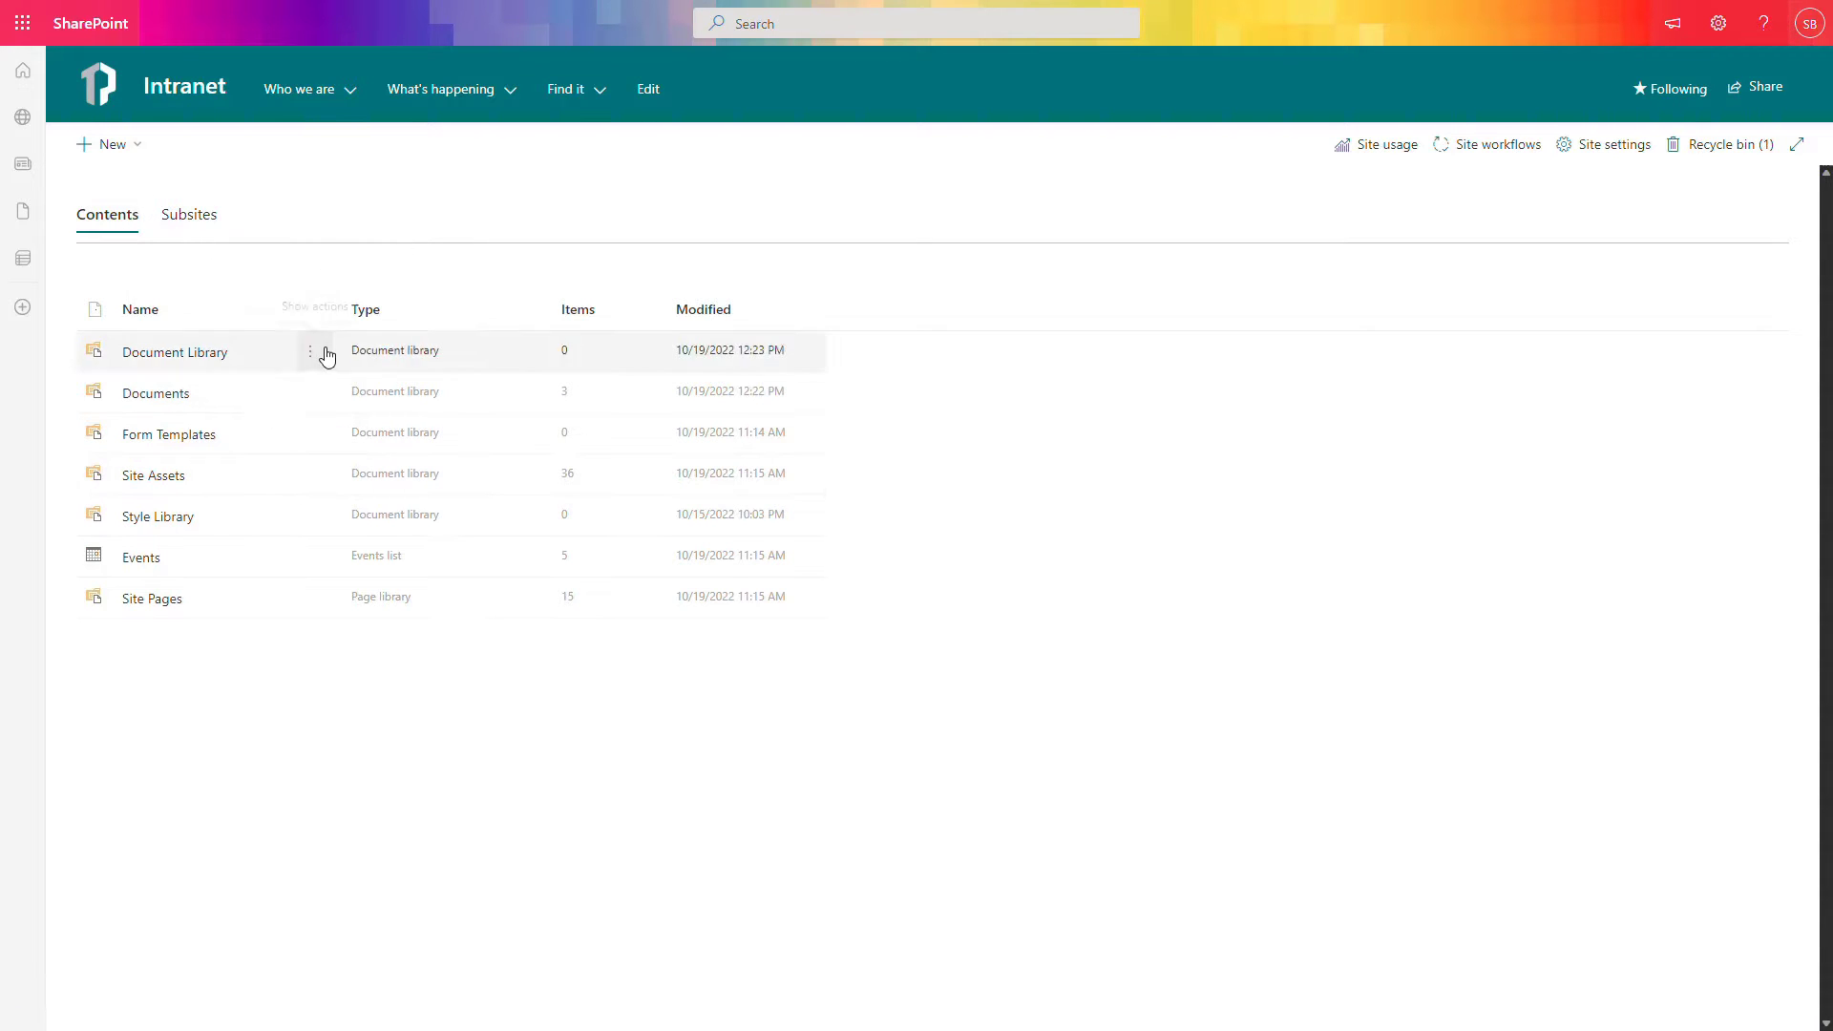
pyautogui.click(327, 355)
pyautogui.click(341, 390)
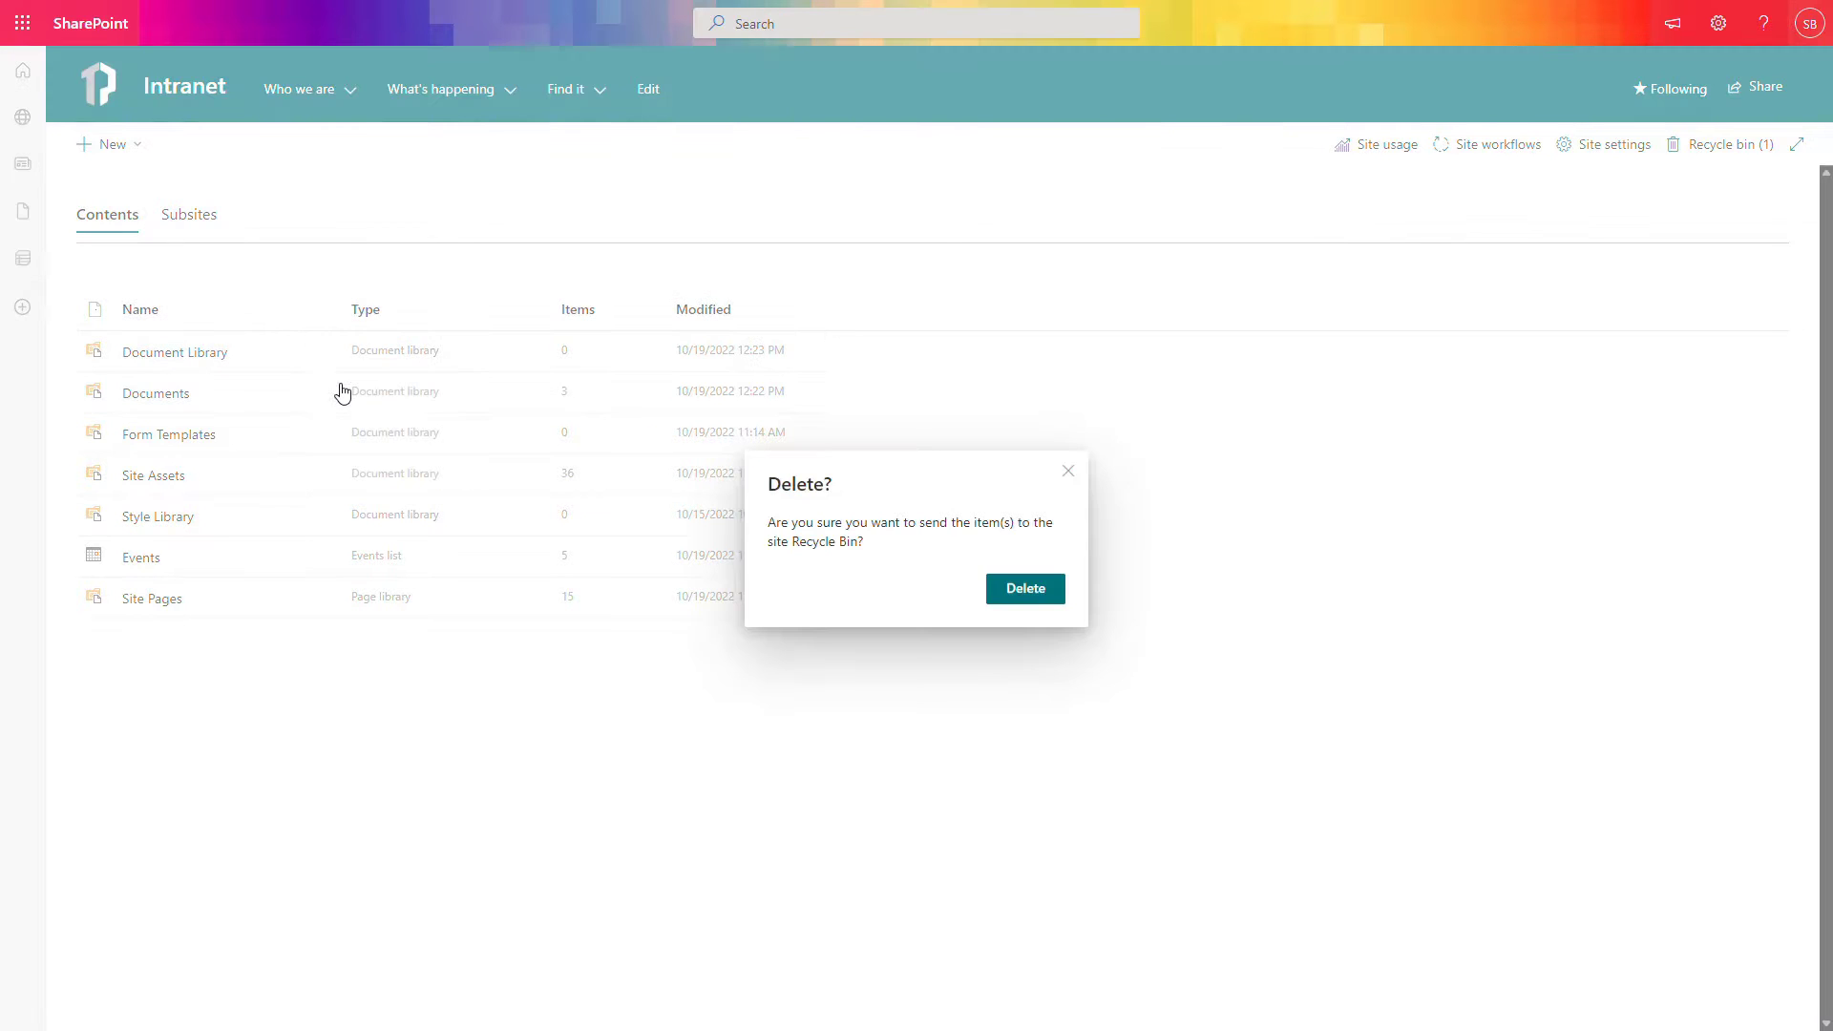
pyautogui.click(1029, 590)
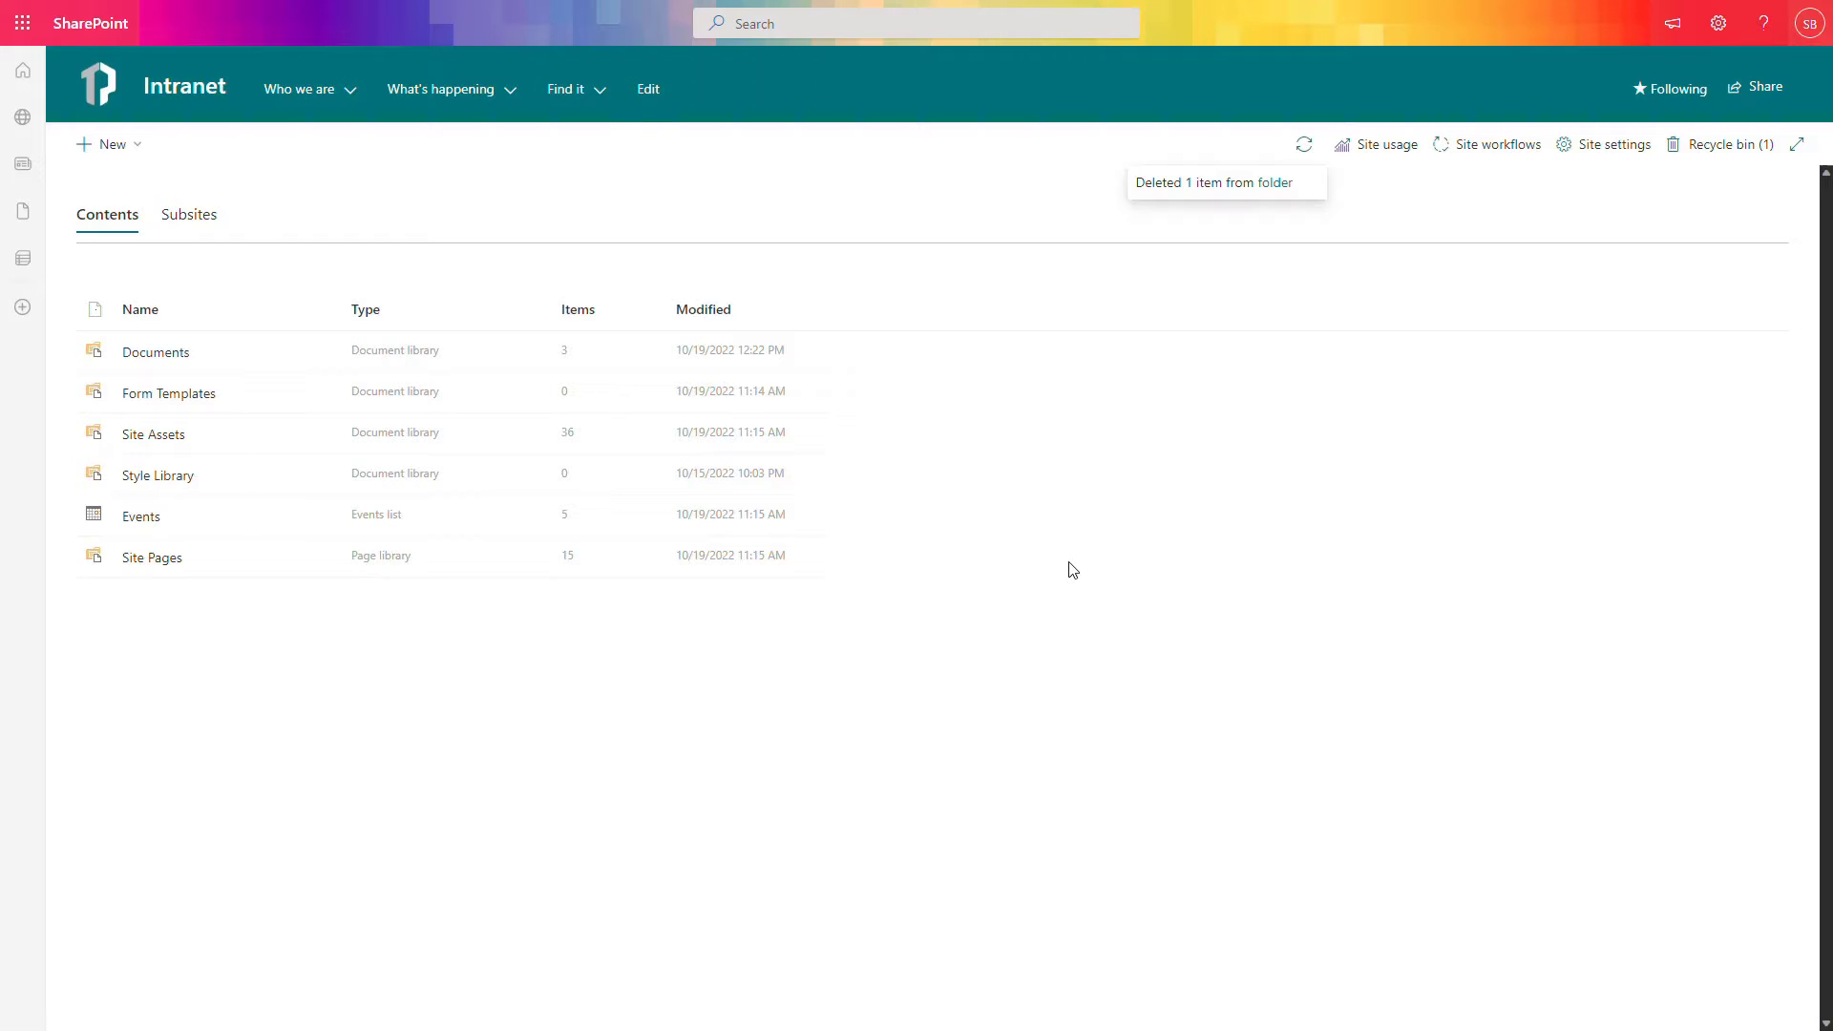
pyautogui.click(1721, 145)
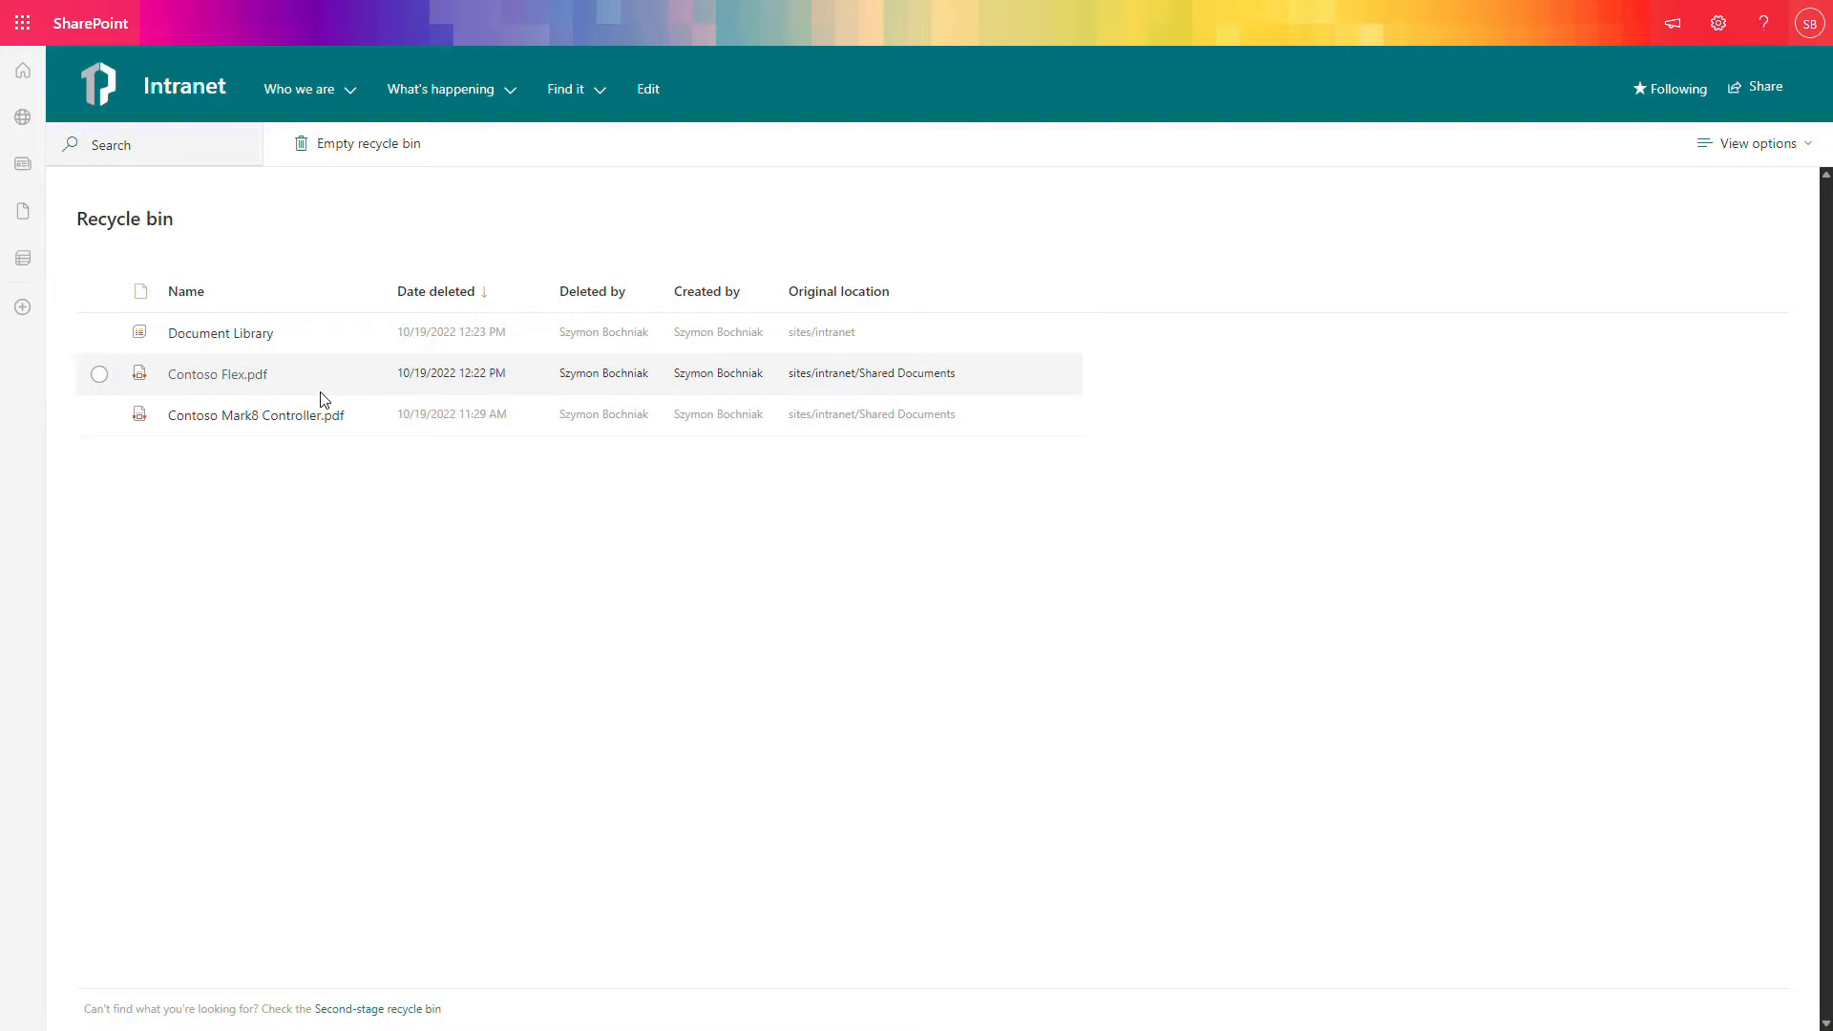
# Check the Second-stage recycle bin for the deleted items.
pyautogui.click(384, 1015)
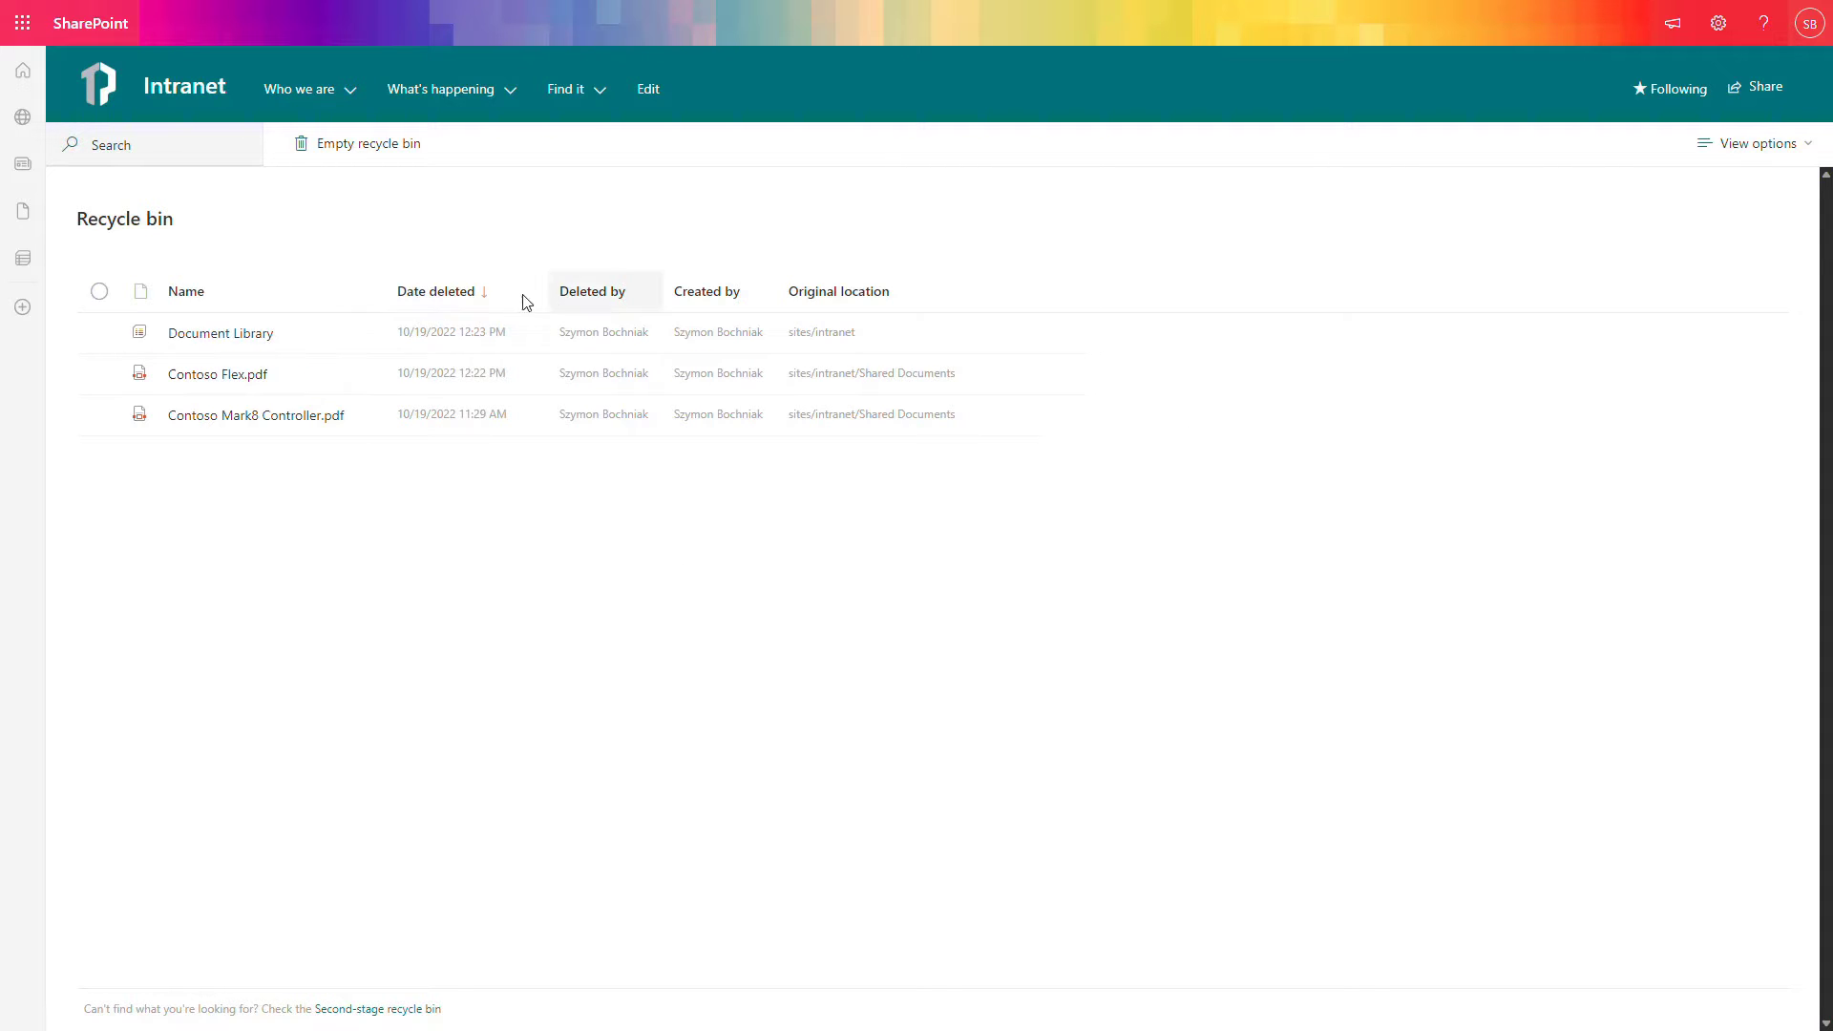
# Open the Intranet Documents library from Site contents.
pyautogui.click(1719, 29)
pyautogui.click(1600, 204)
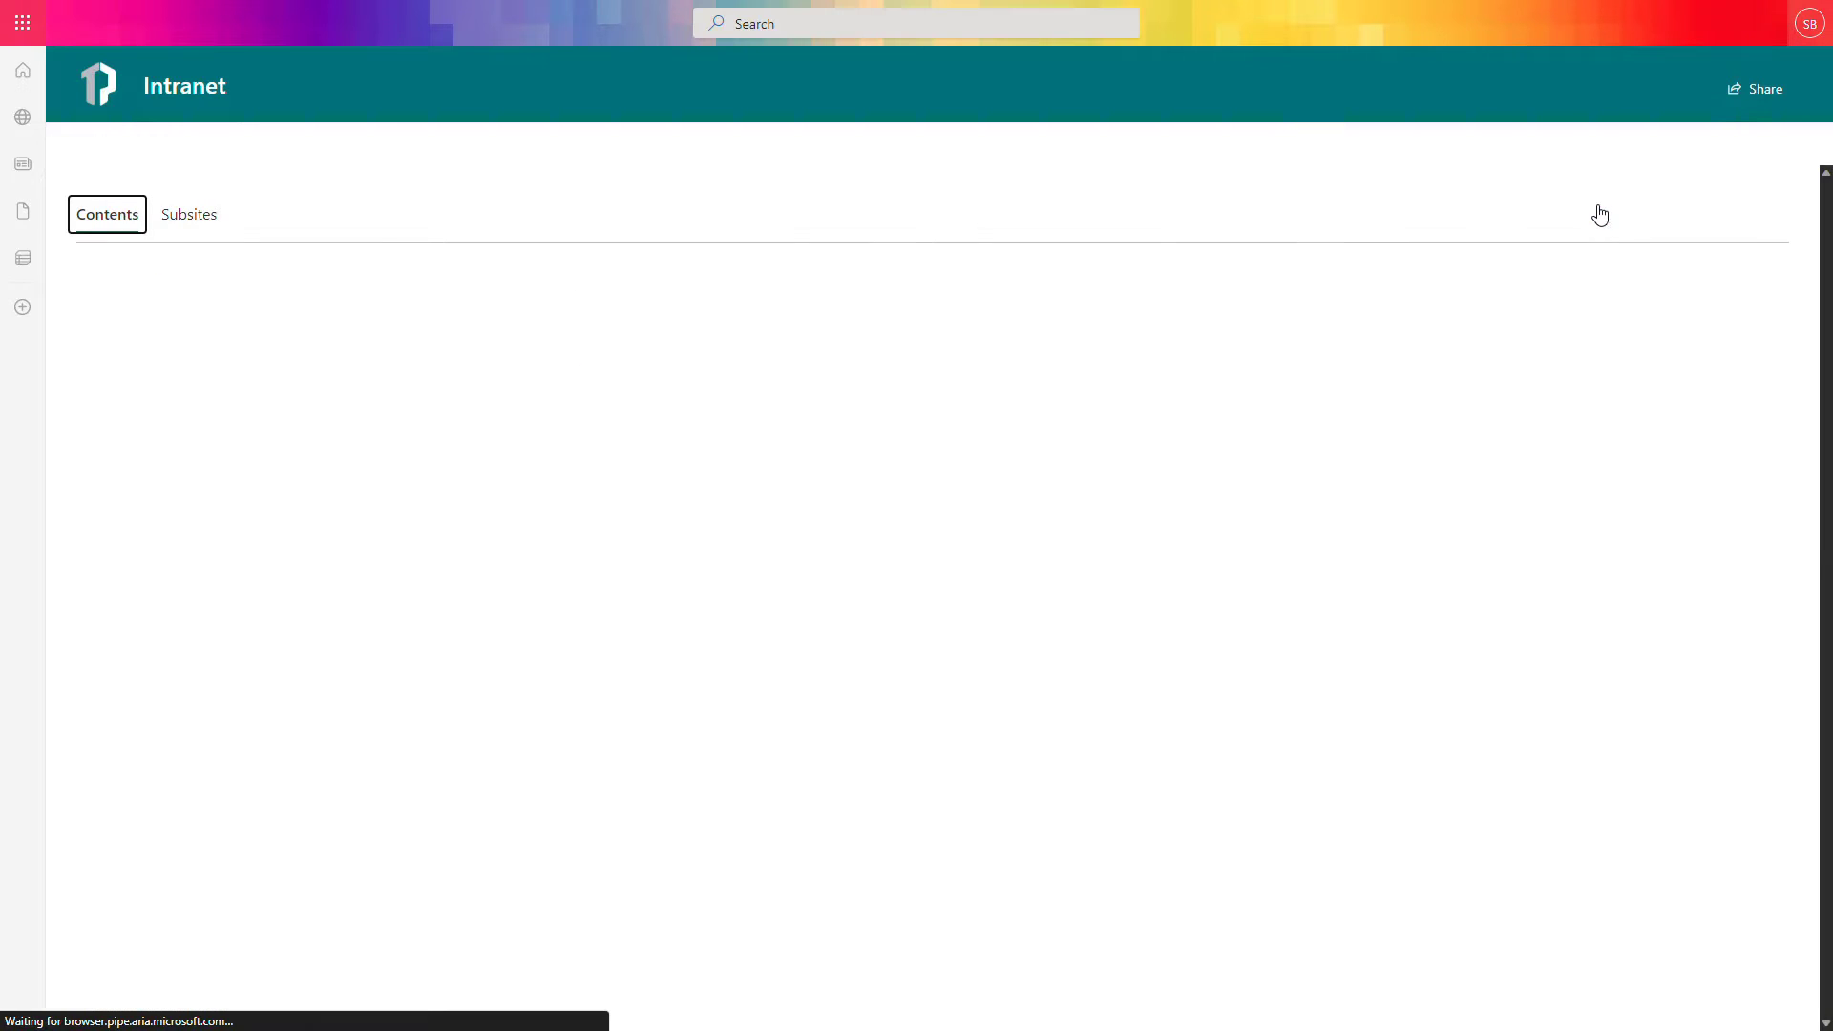
pyautogui.click(172, 359)
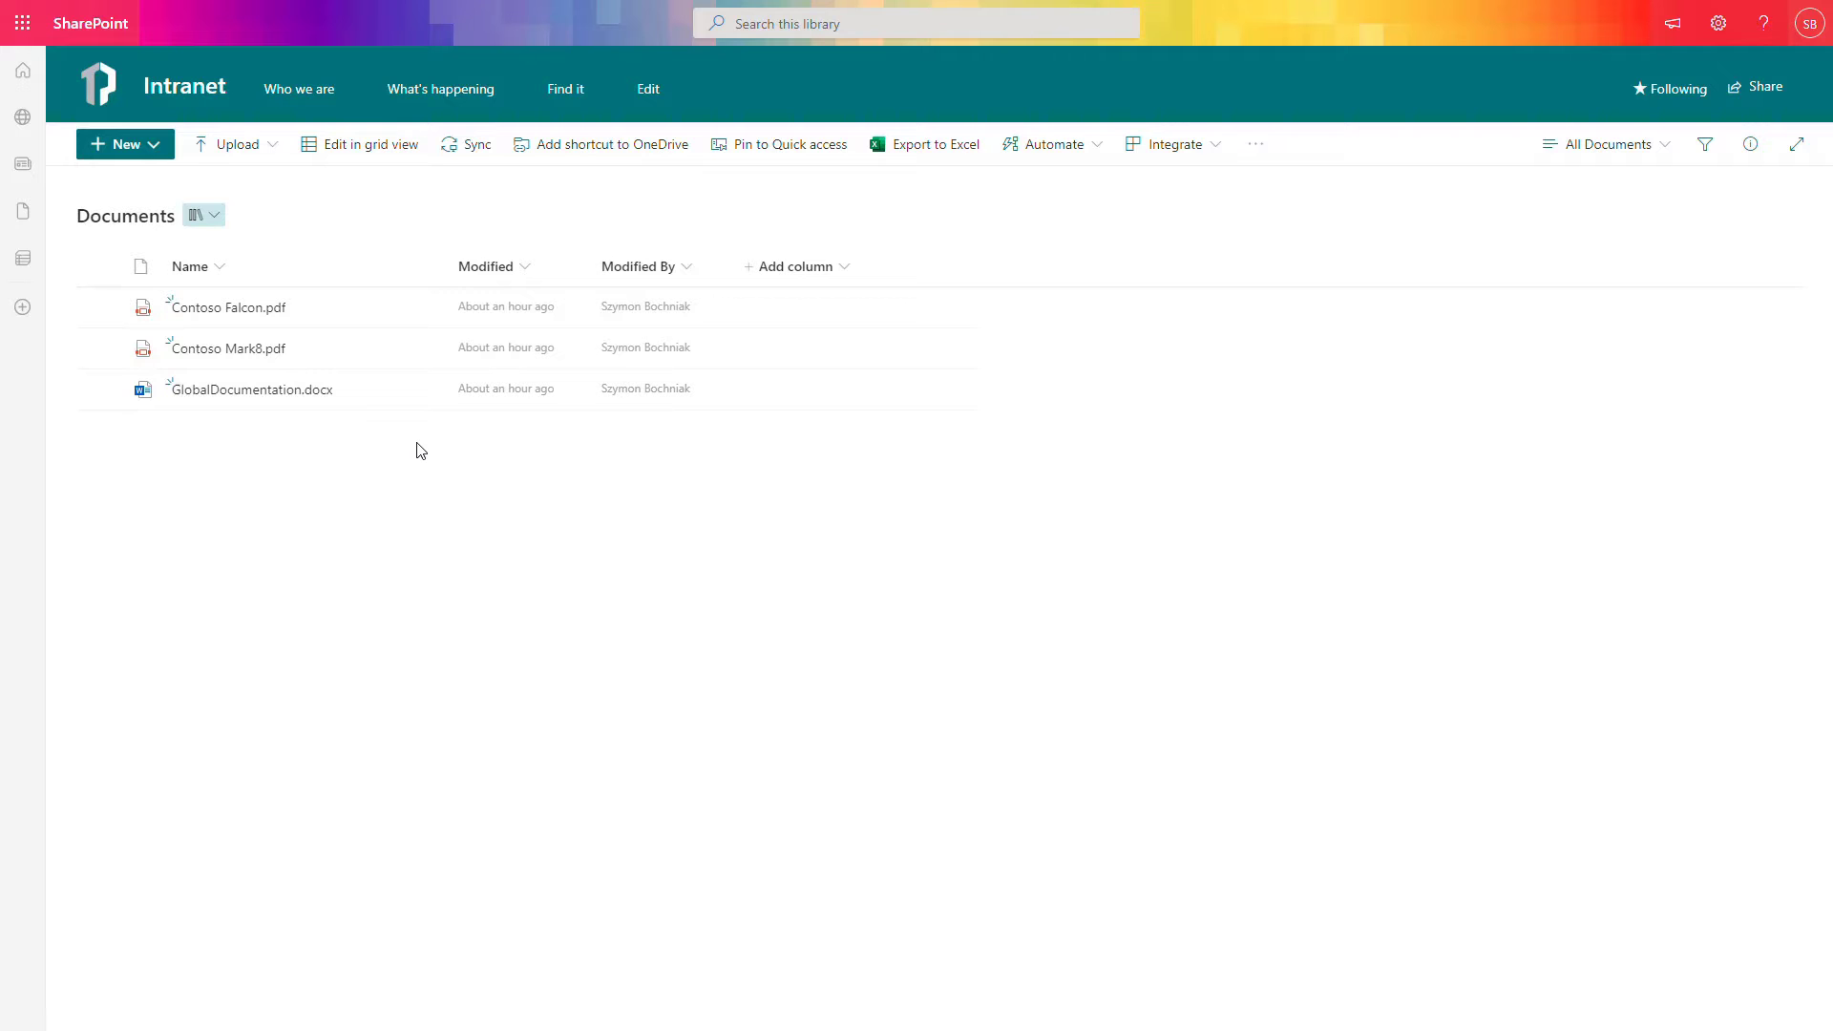
# Review GlobalDocumentation.docx's version history, opening version 2.0's options without restoring it.
pyautogui.click(424, 391)
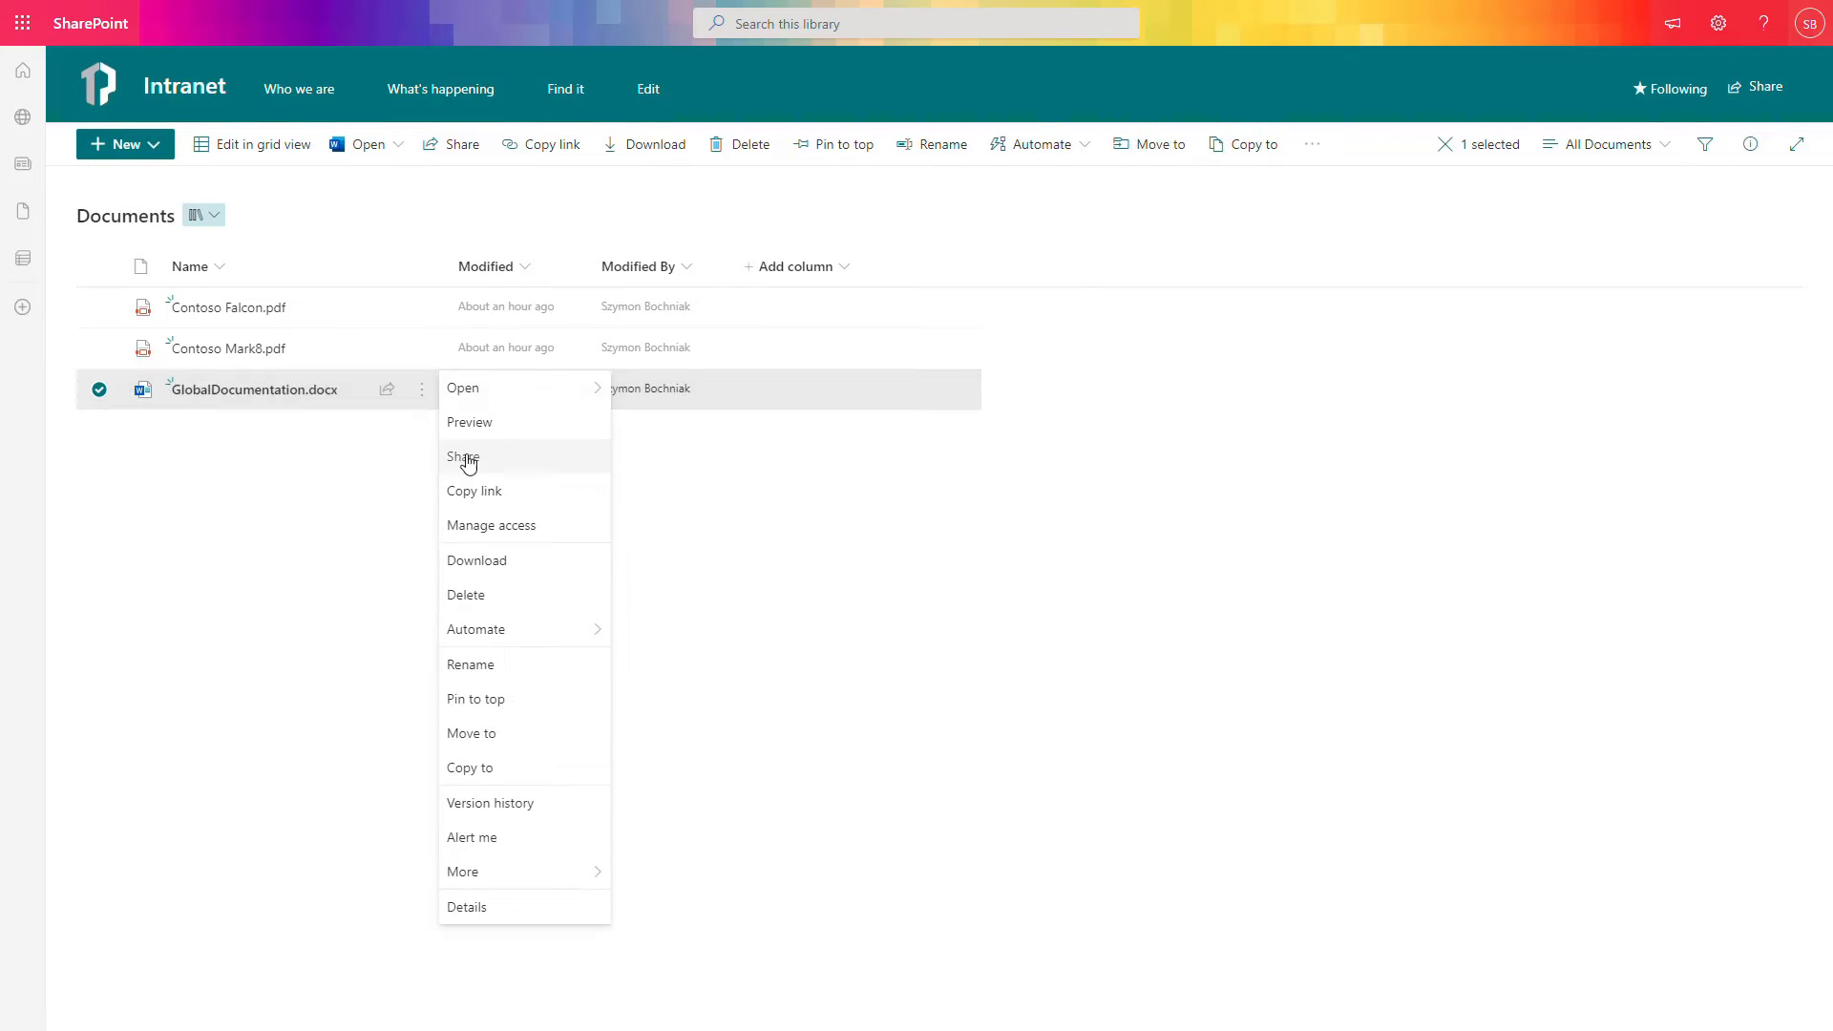
pyautogui.click(584, 812)
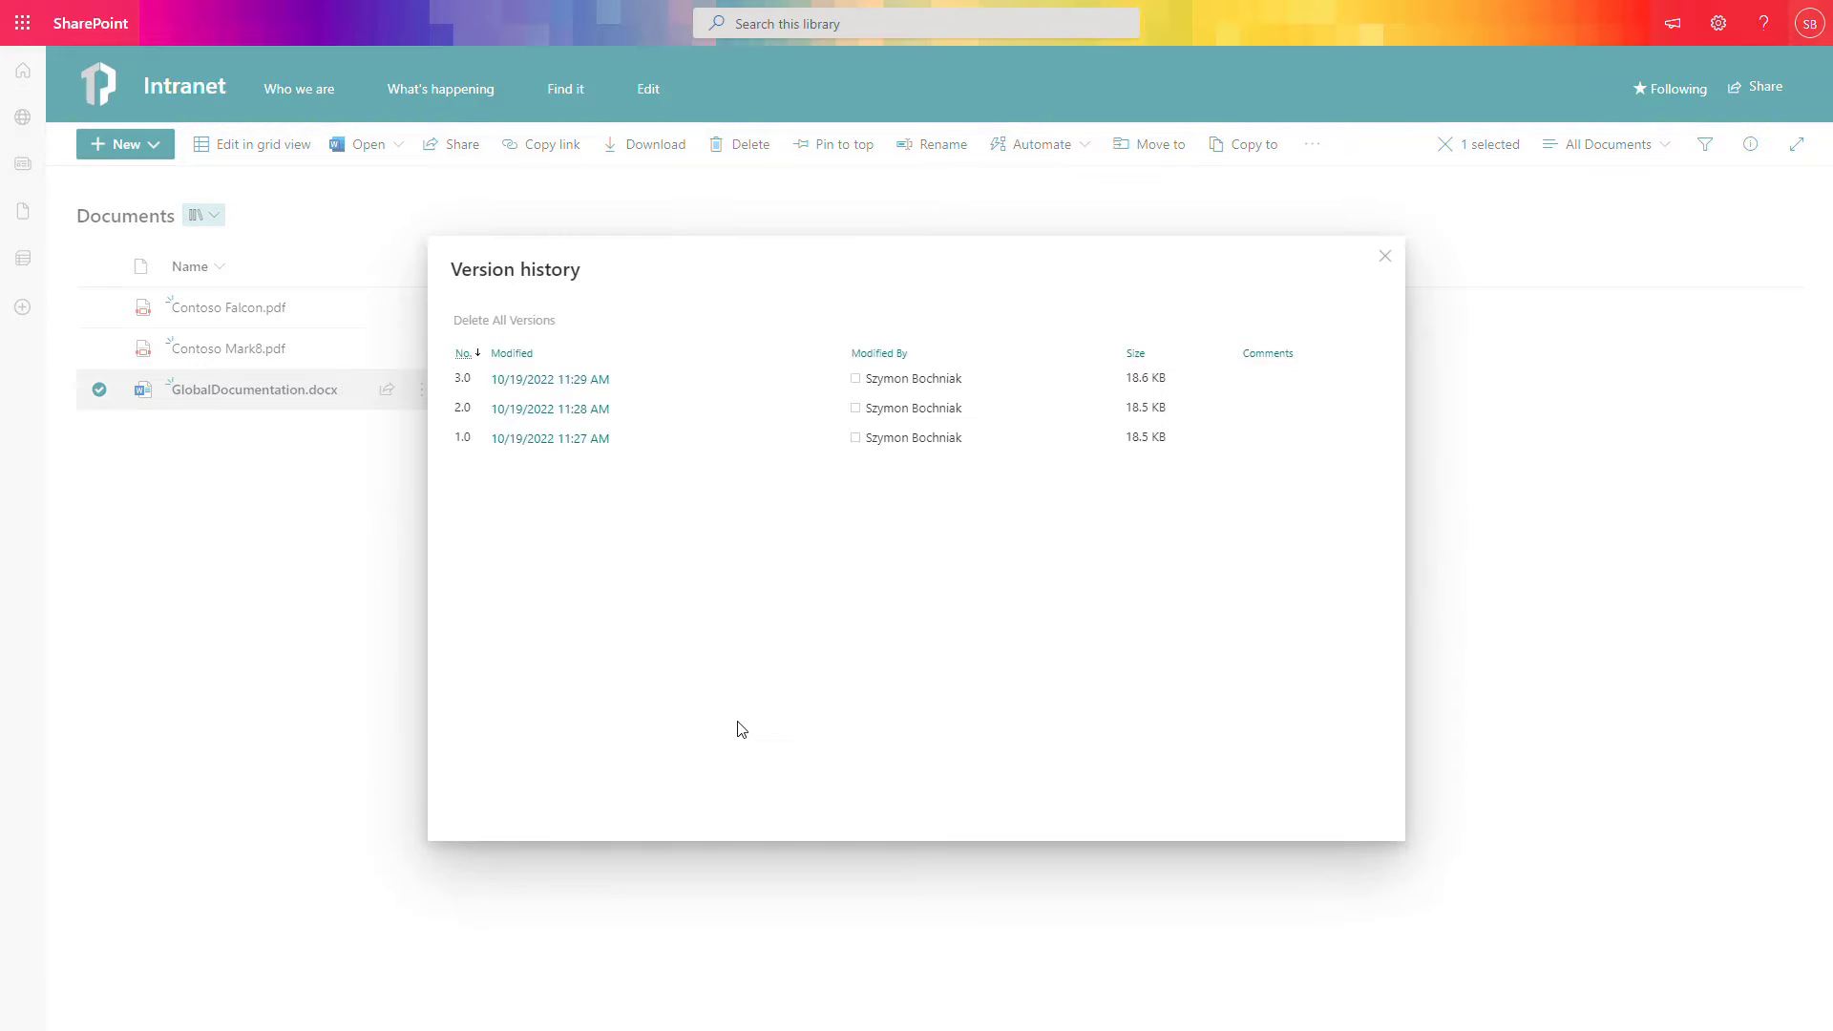
pyautogui.click(625, 411)
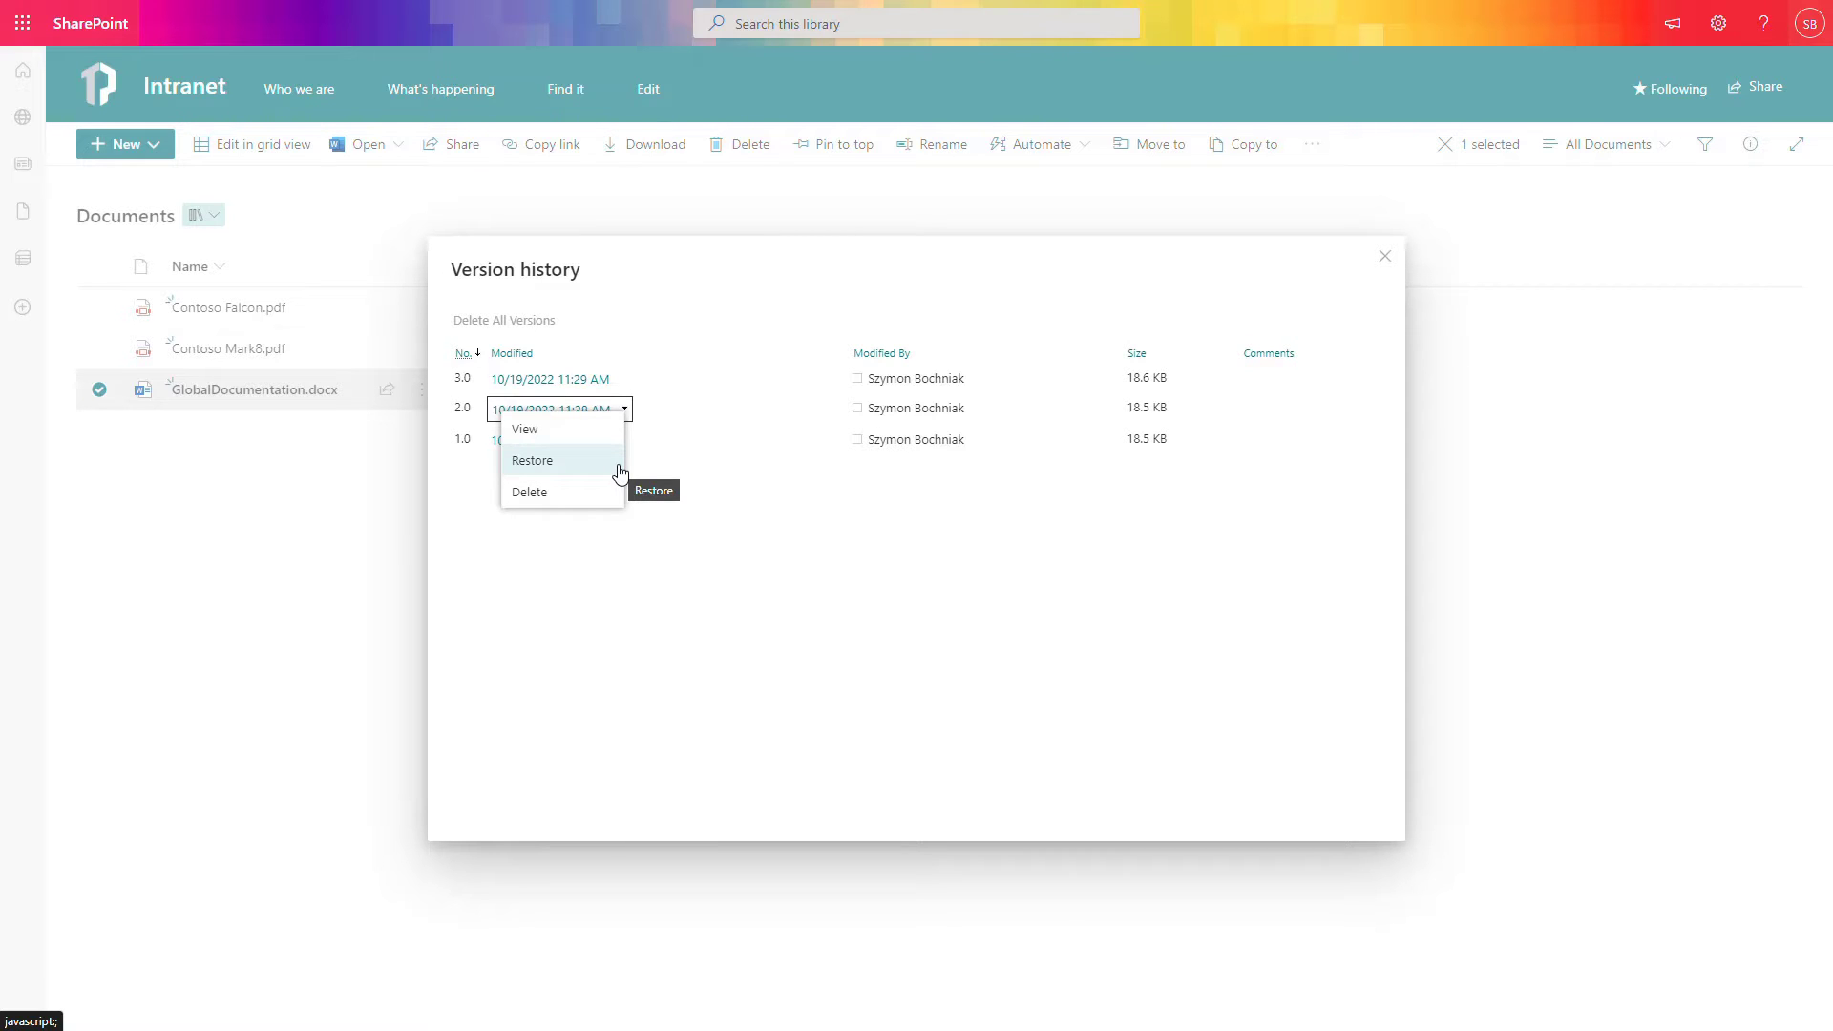
pyautogui.click(802, 497)
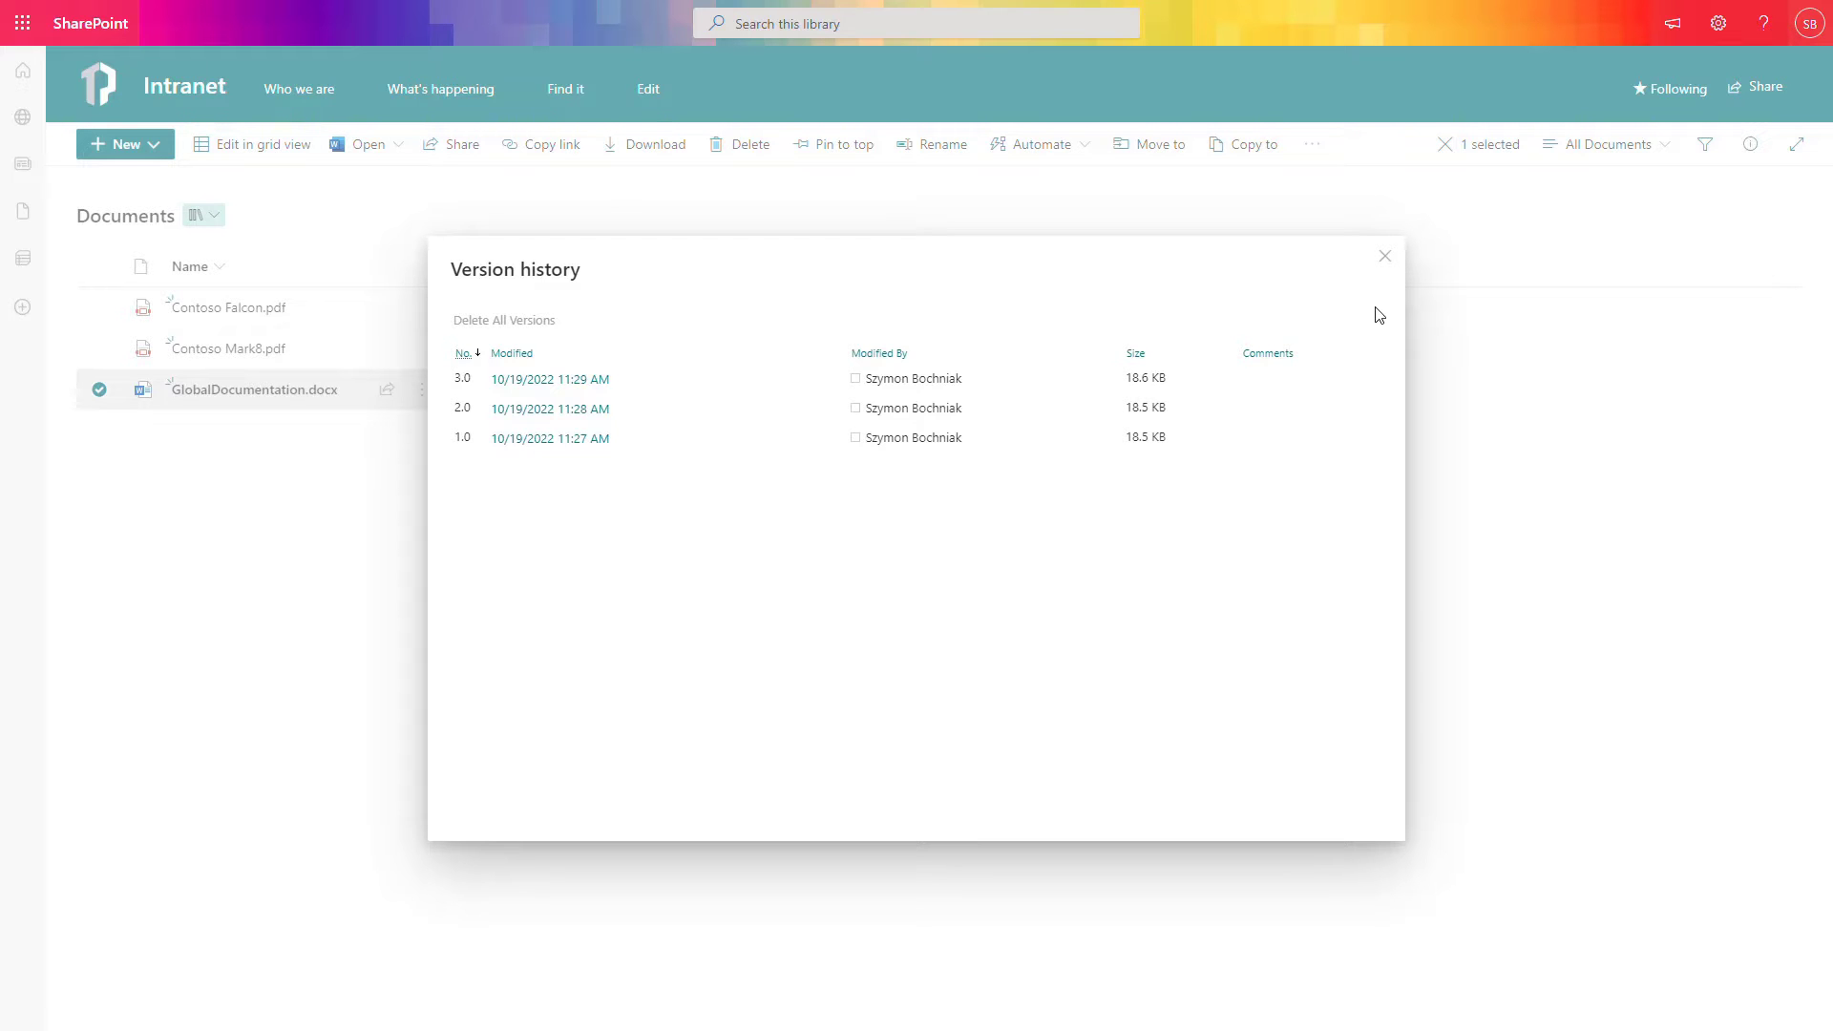
pyautogui.click(1387, 259)
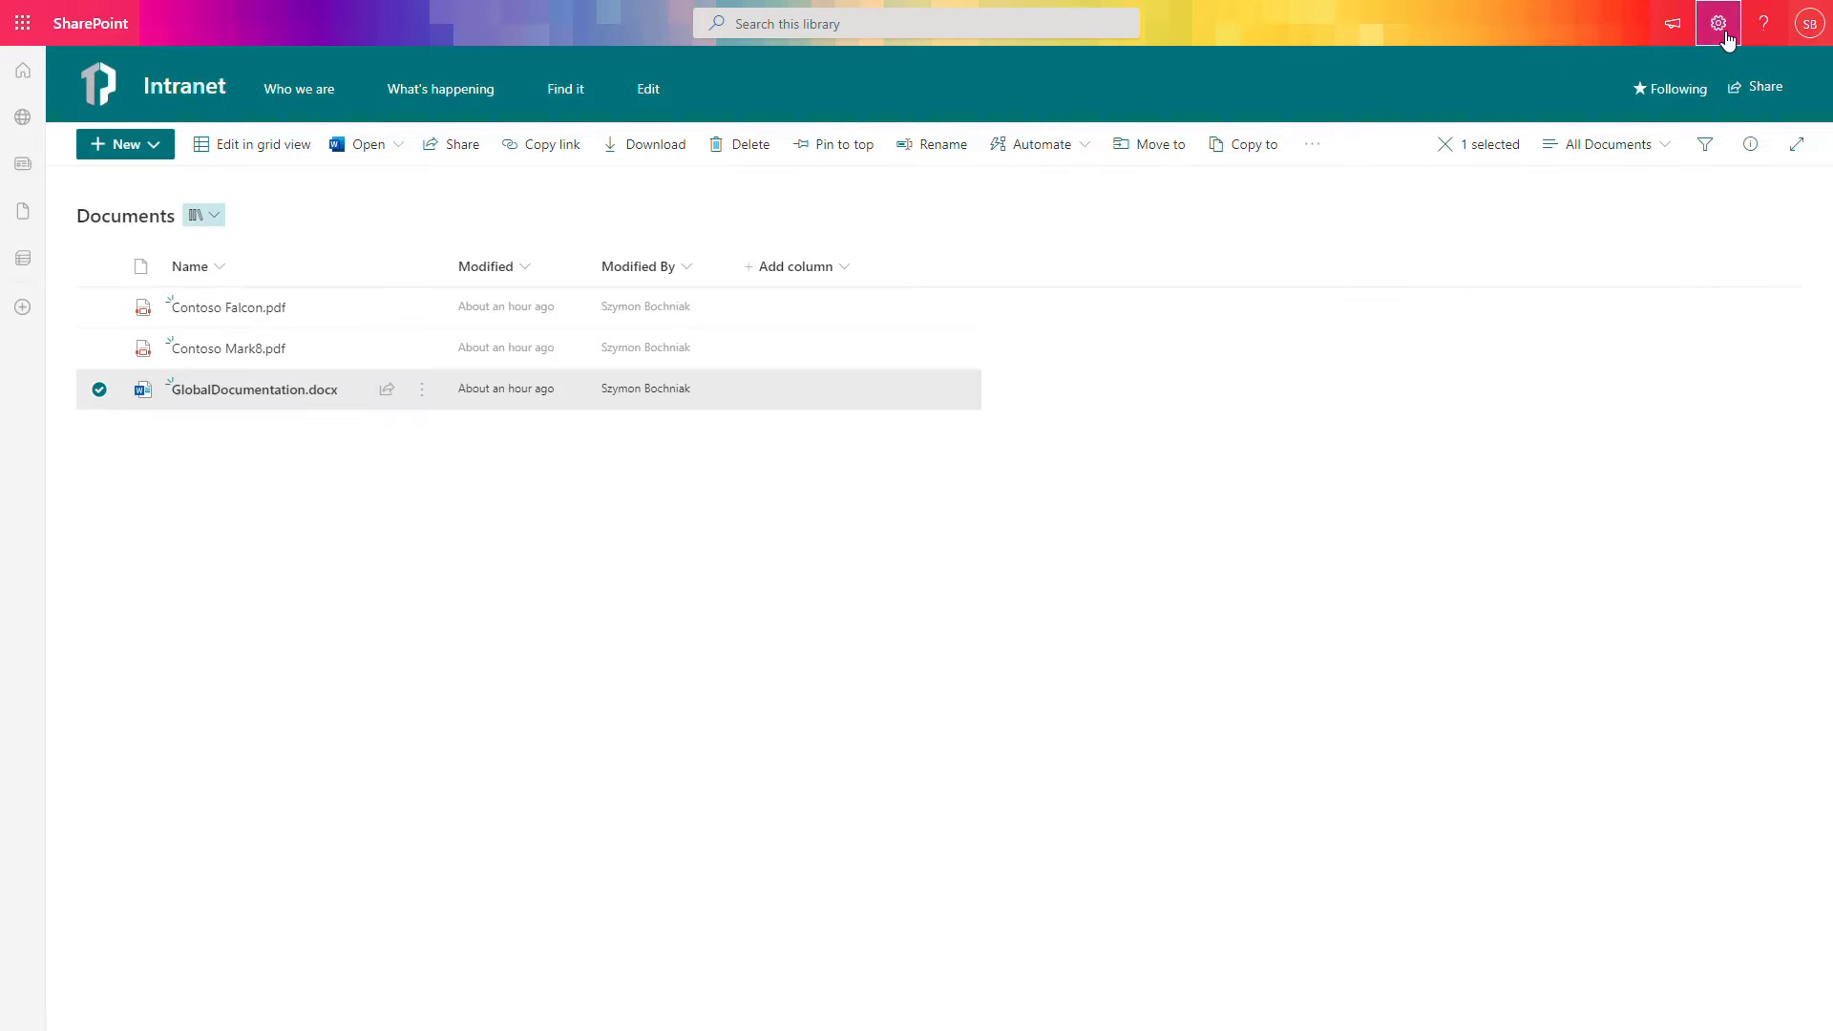
# Set the Documents library restore to One week ago and review the 11 listed changes.
pyautogui.click(1728, 38)
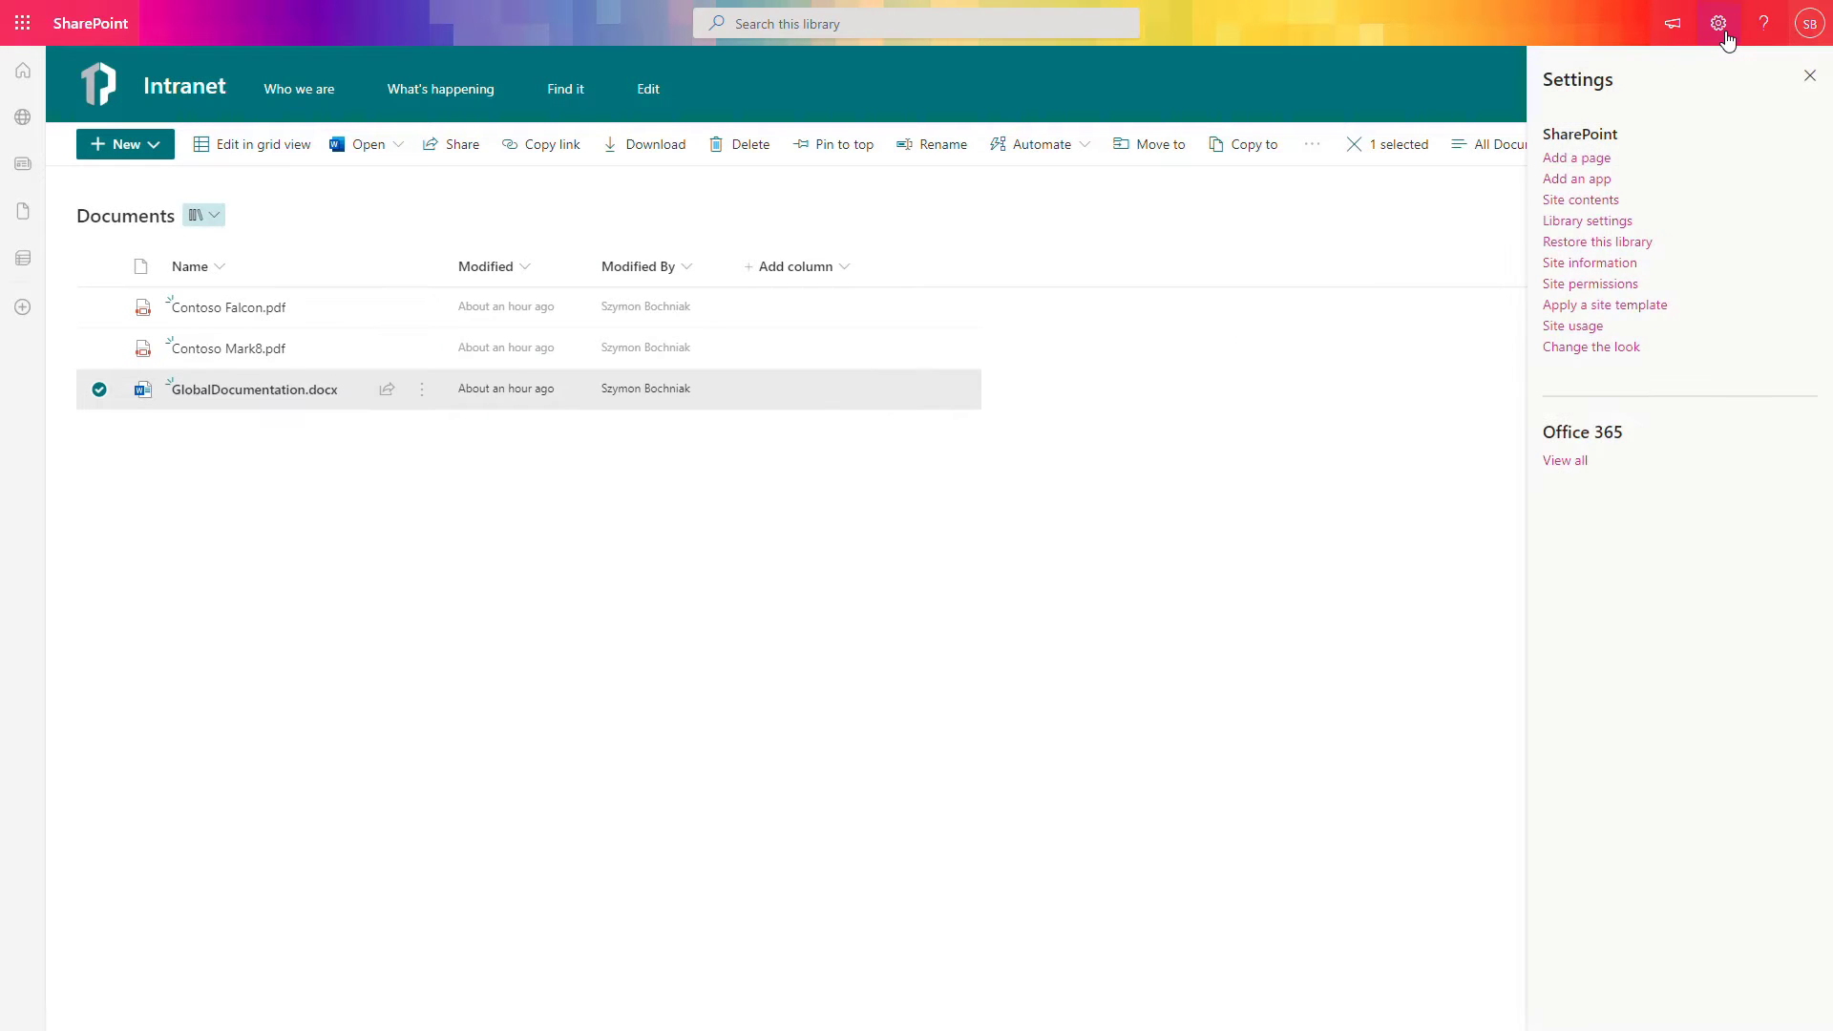
pyautogui.click(1628, 250)
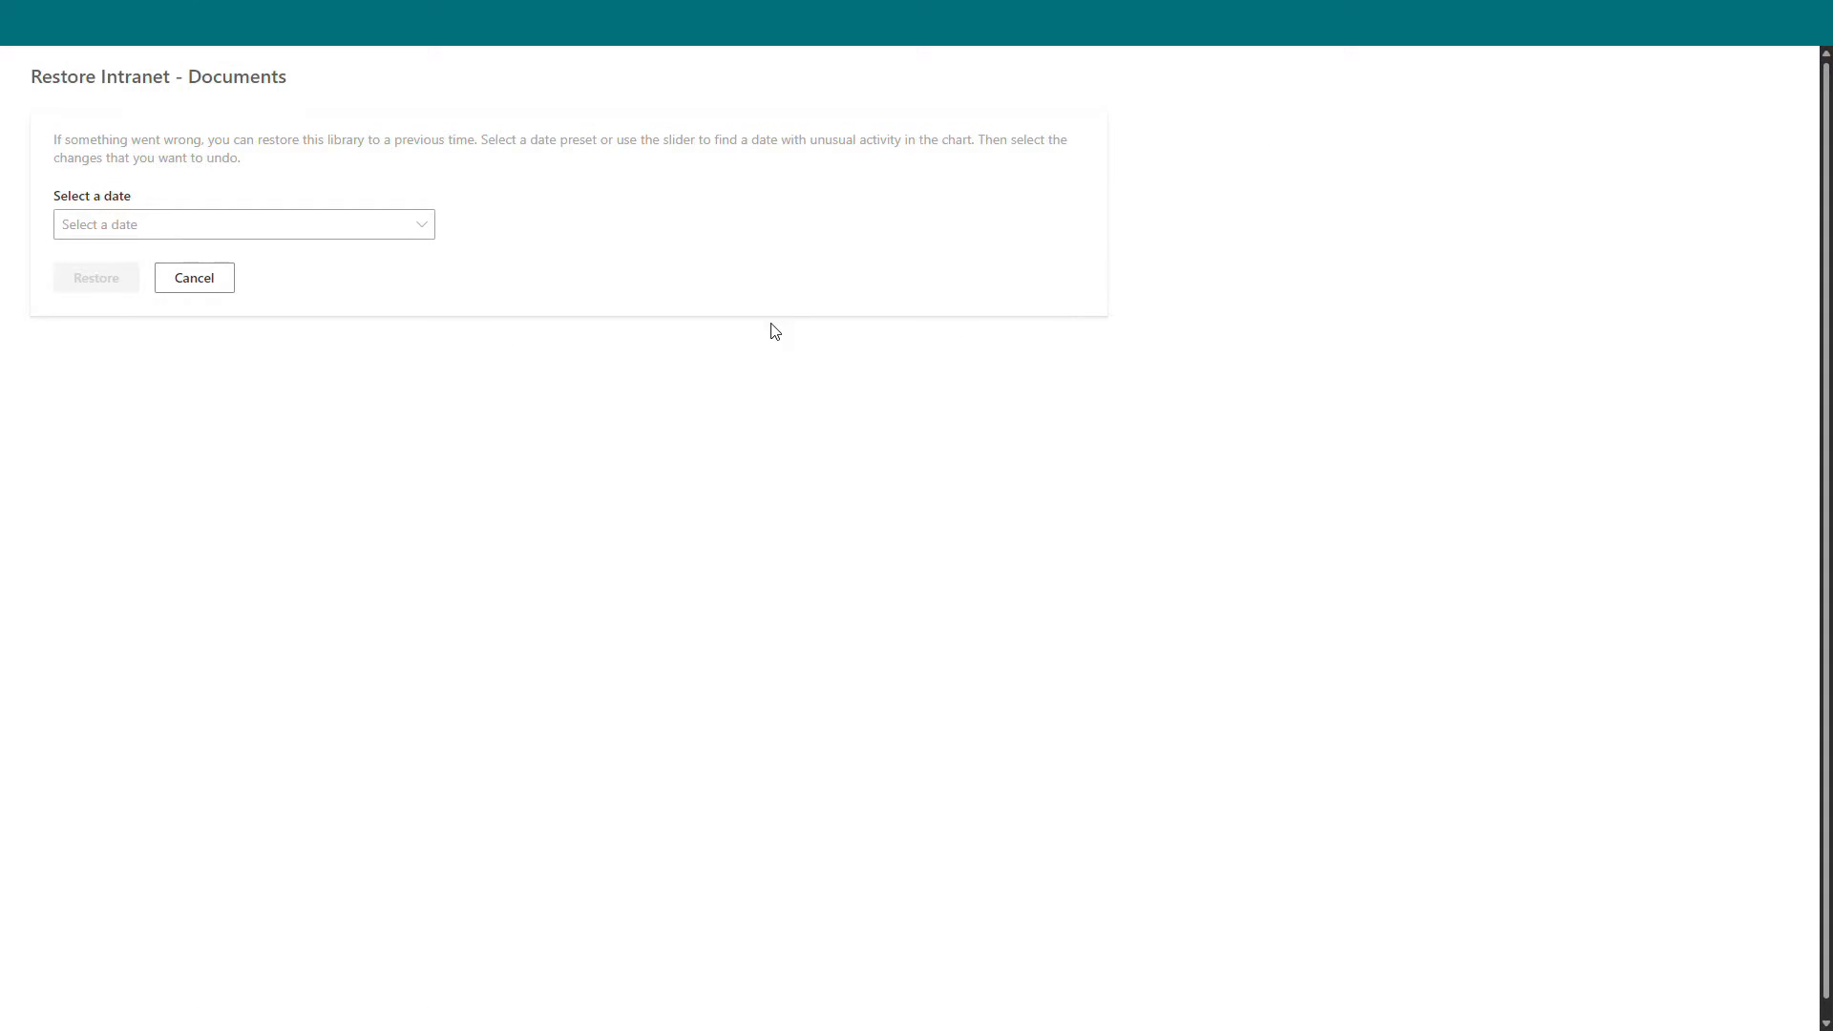
pyautogui.click(371, 230)
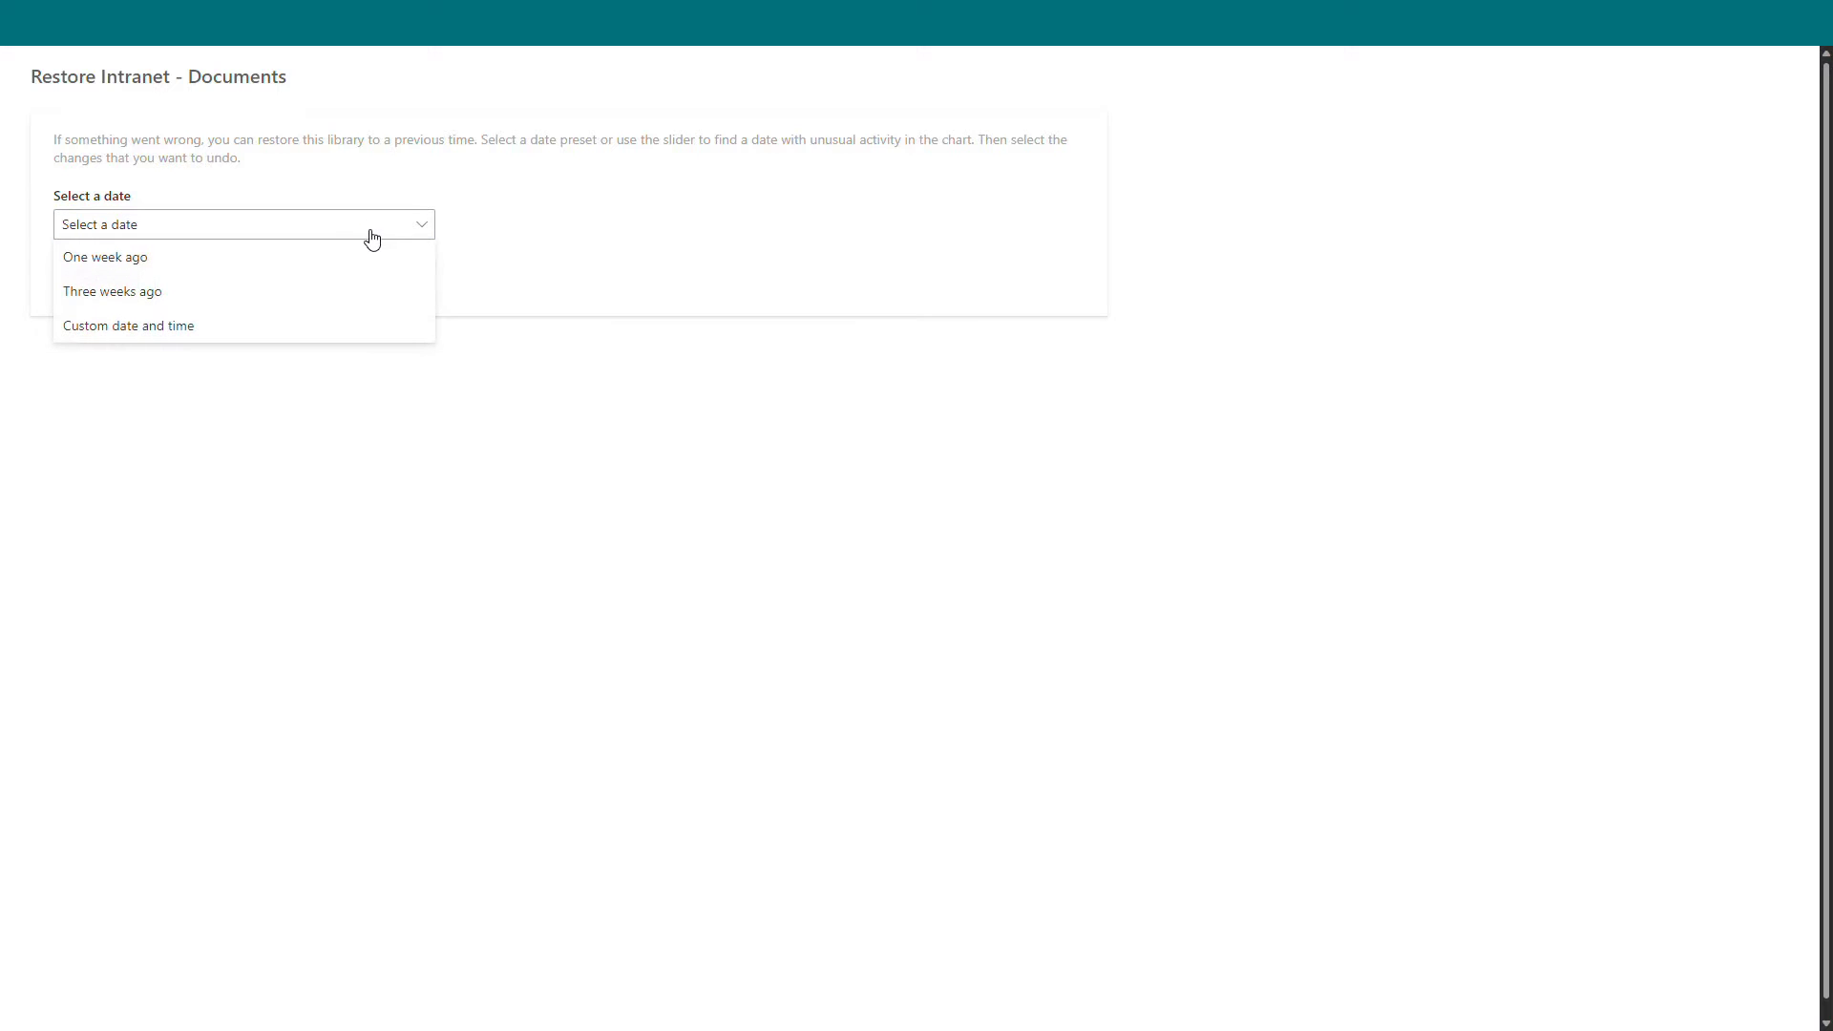
pyautogui.click(385, 273)
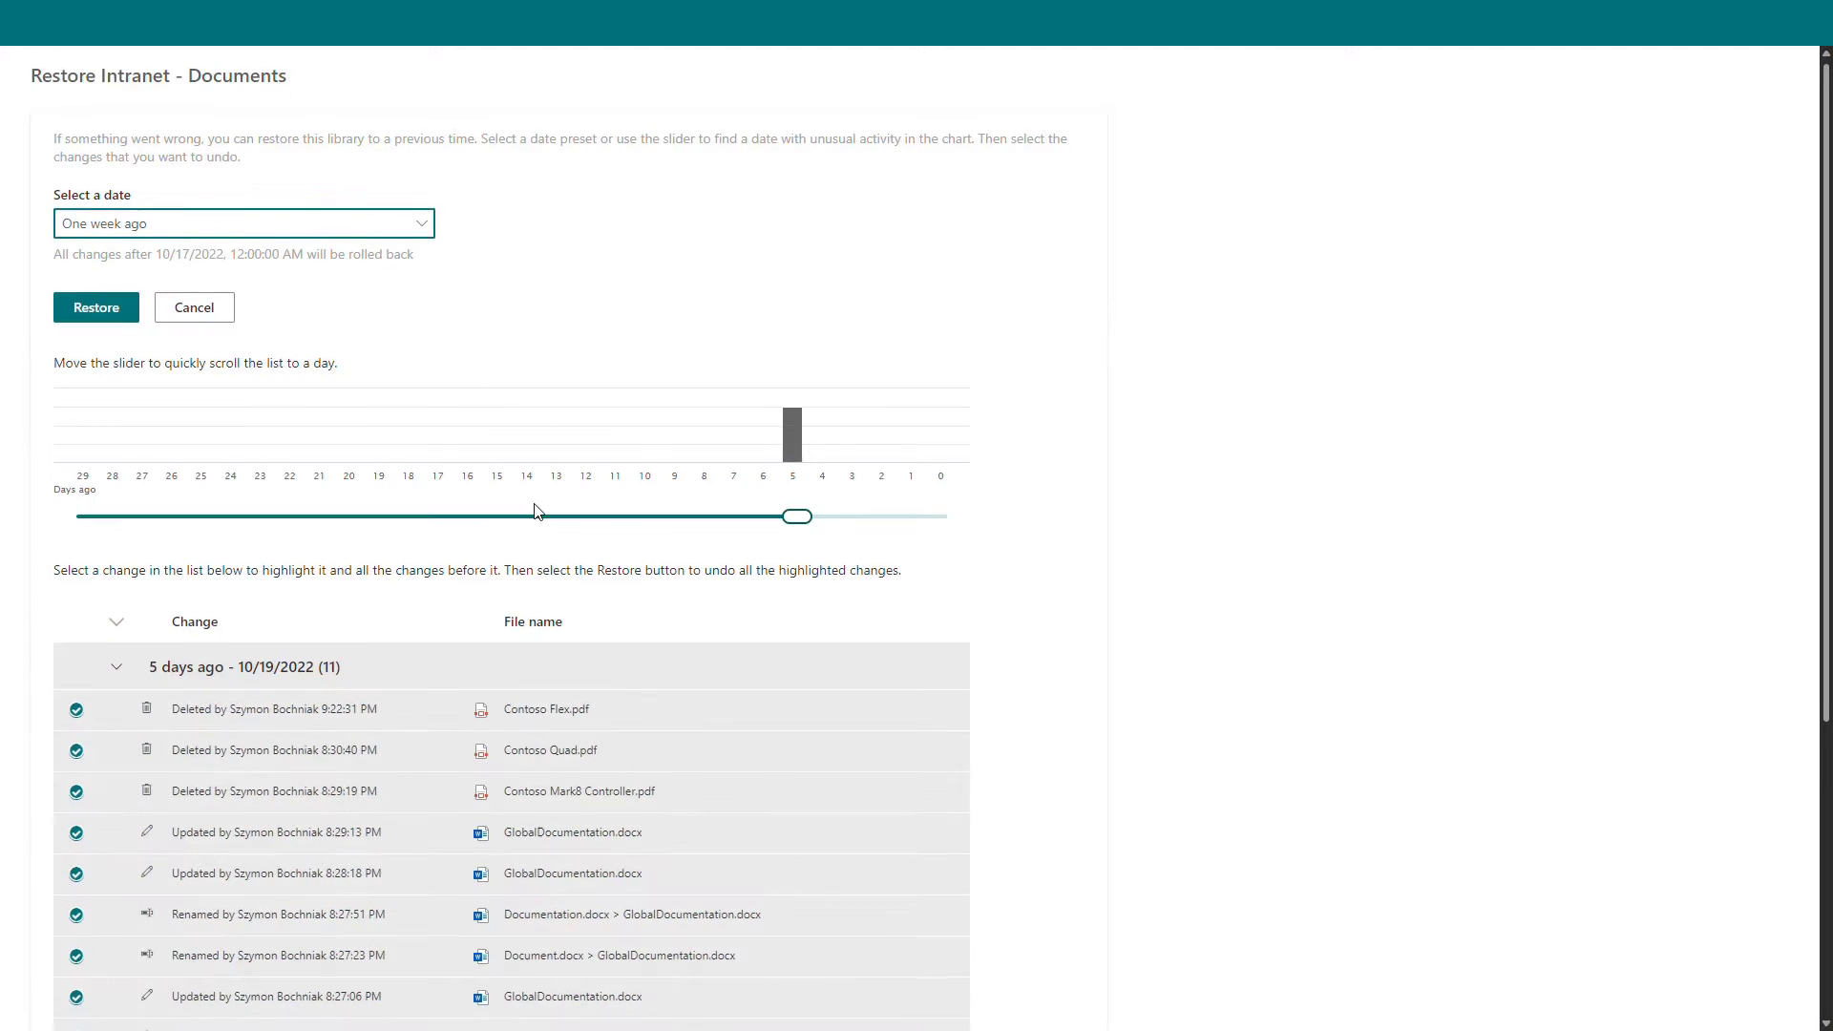
pyautogui.scroll(-3, 483, 496)
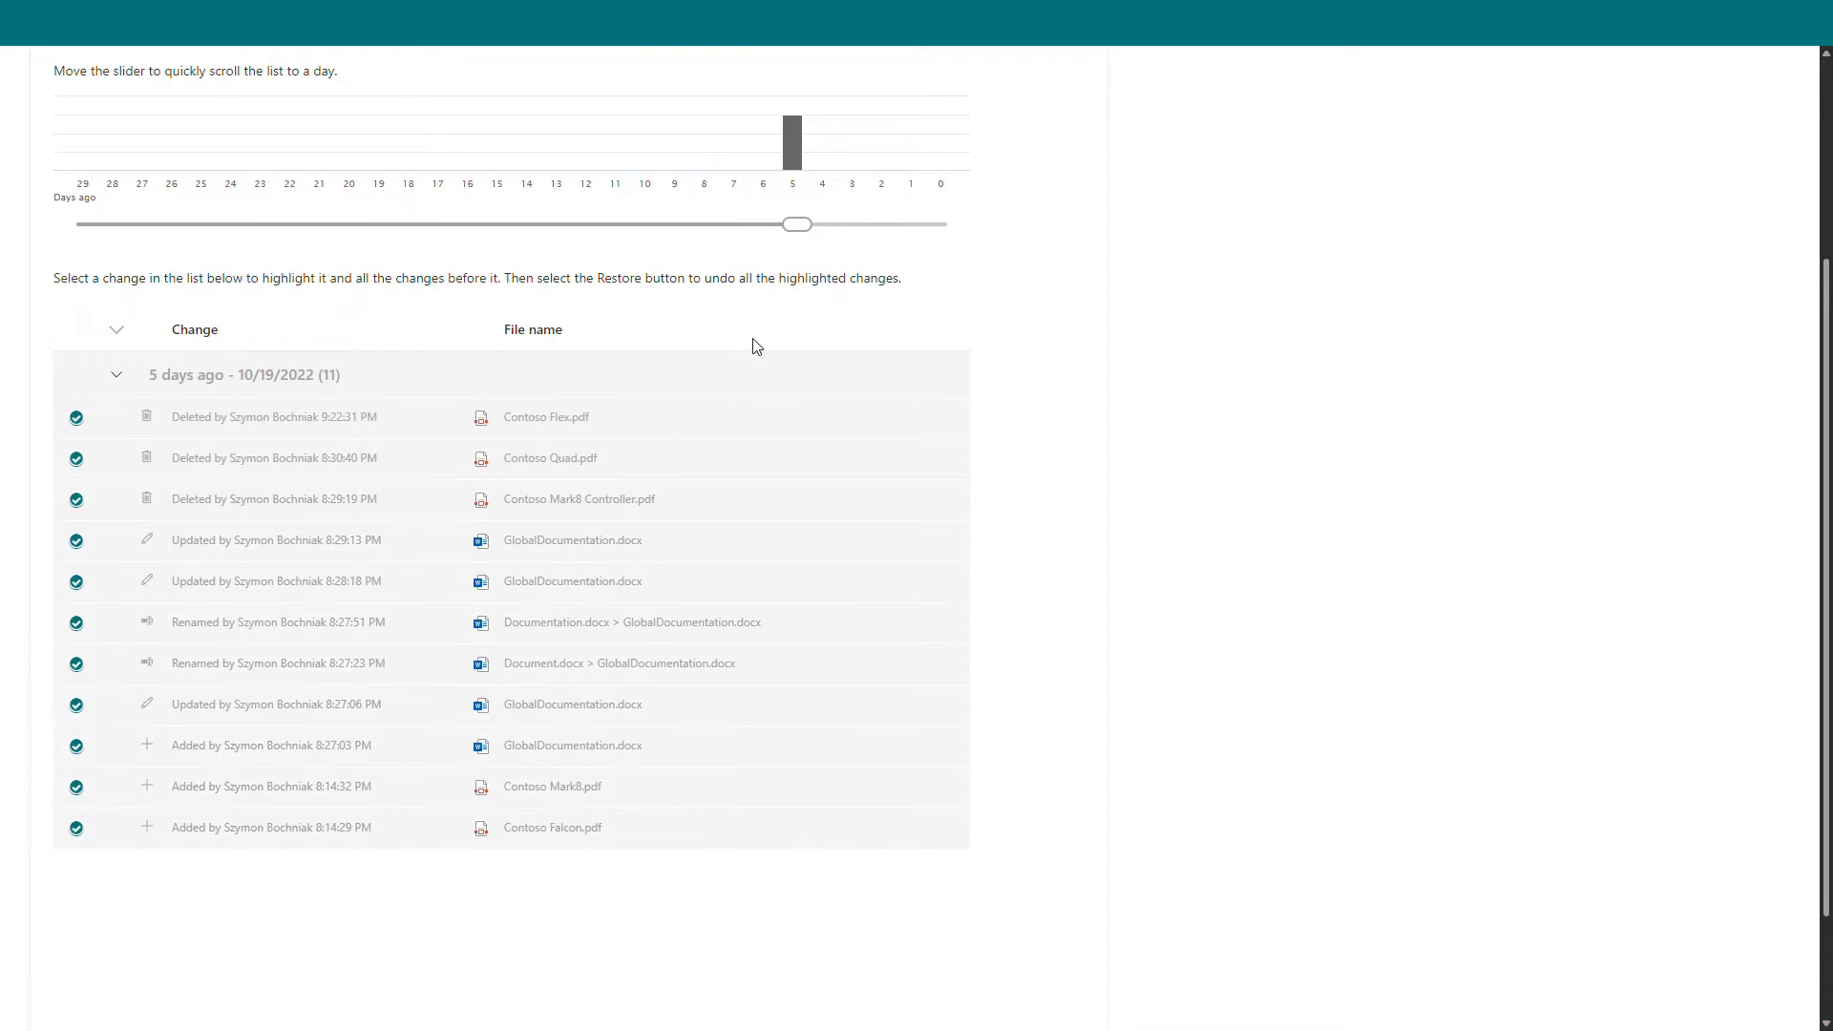
pyautogui.scroll(2, 350, 273)
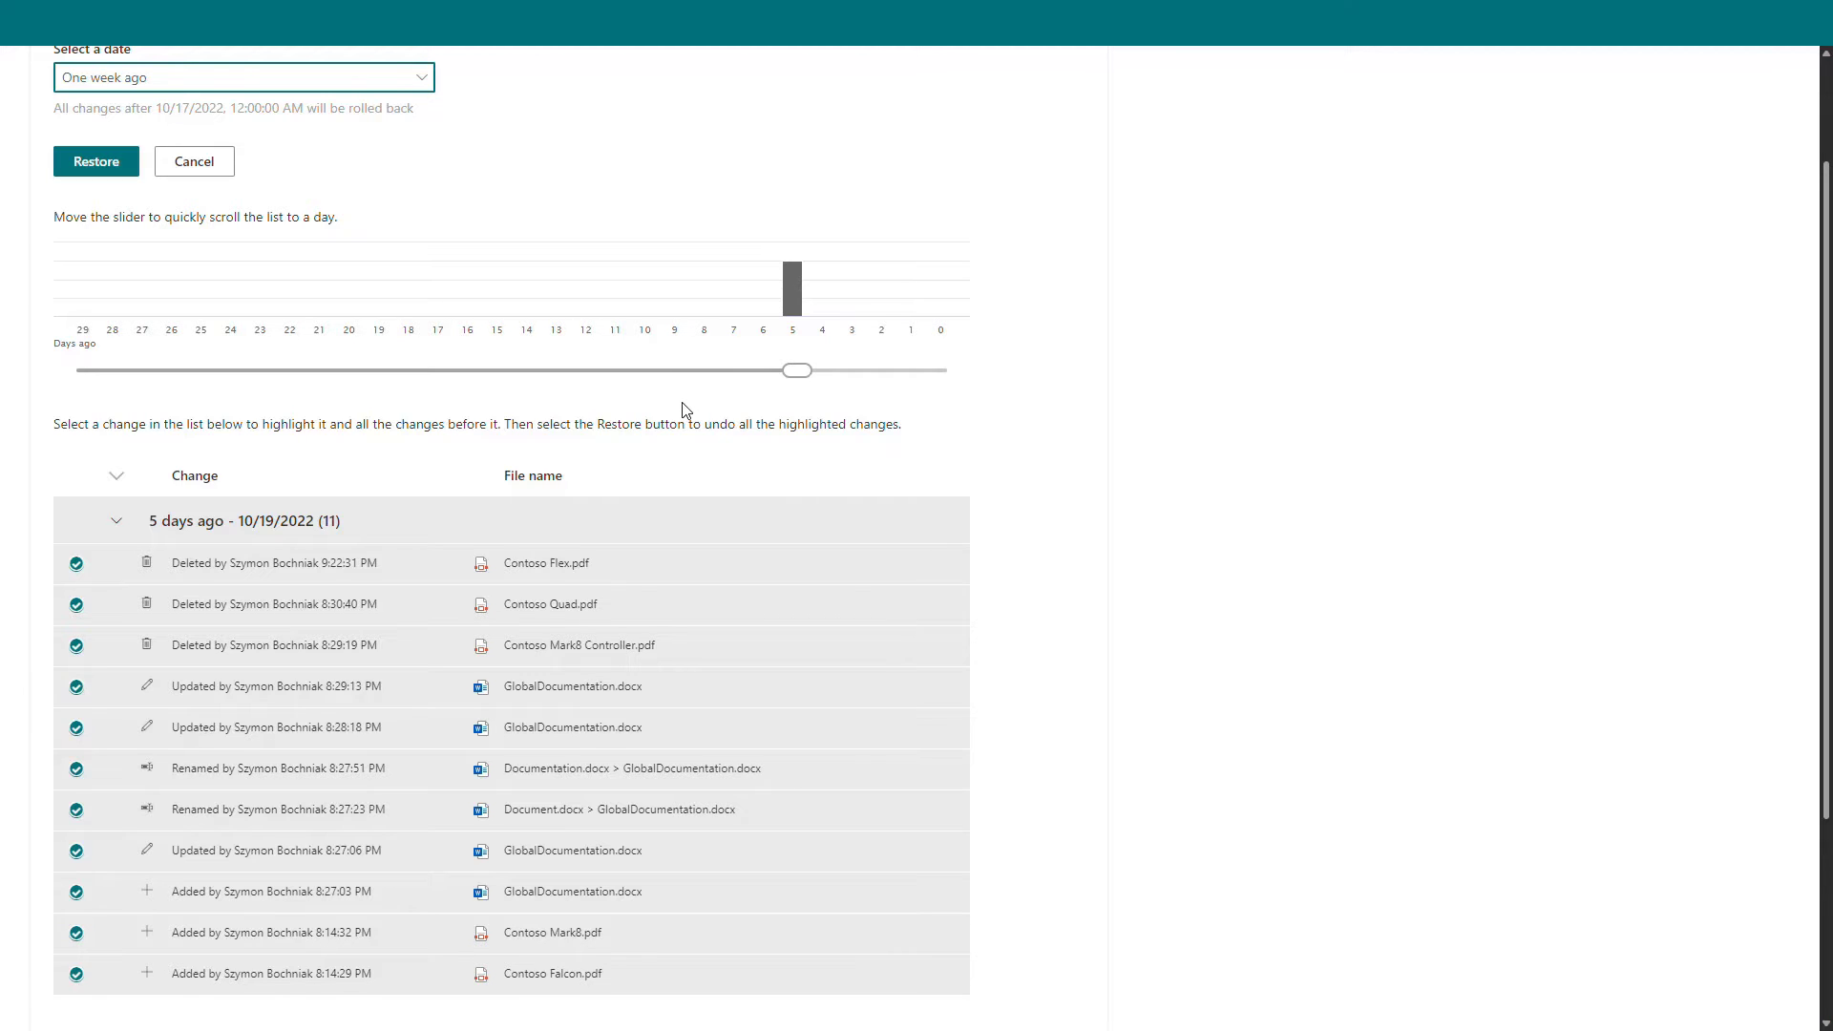
pyautogui.scroll(2, 682, 410)
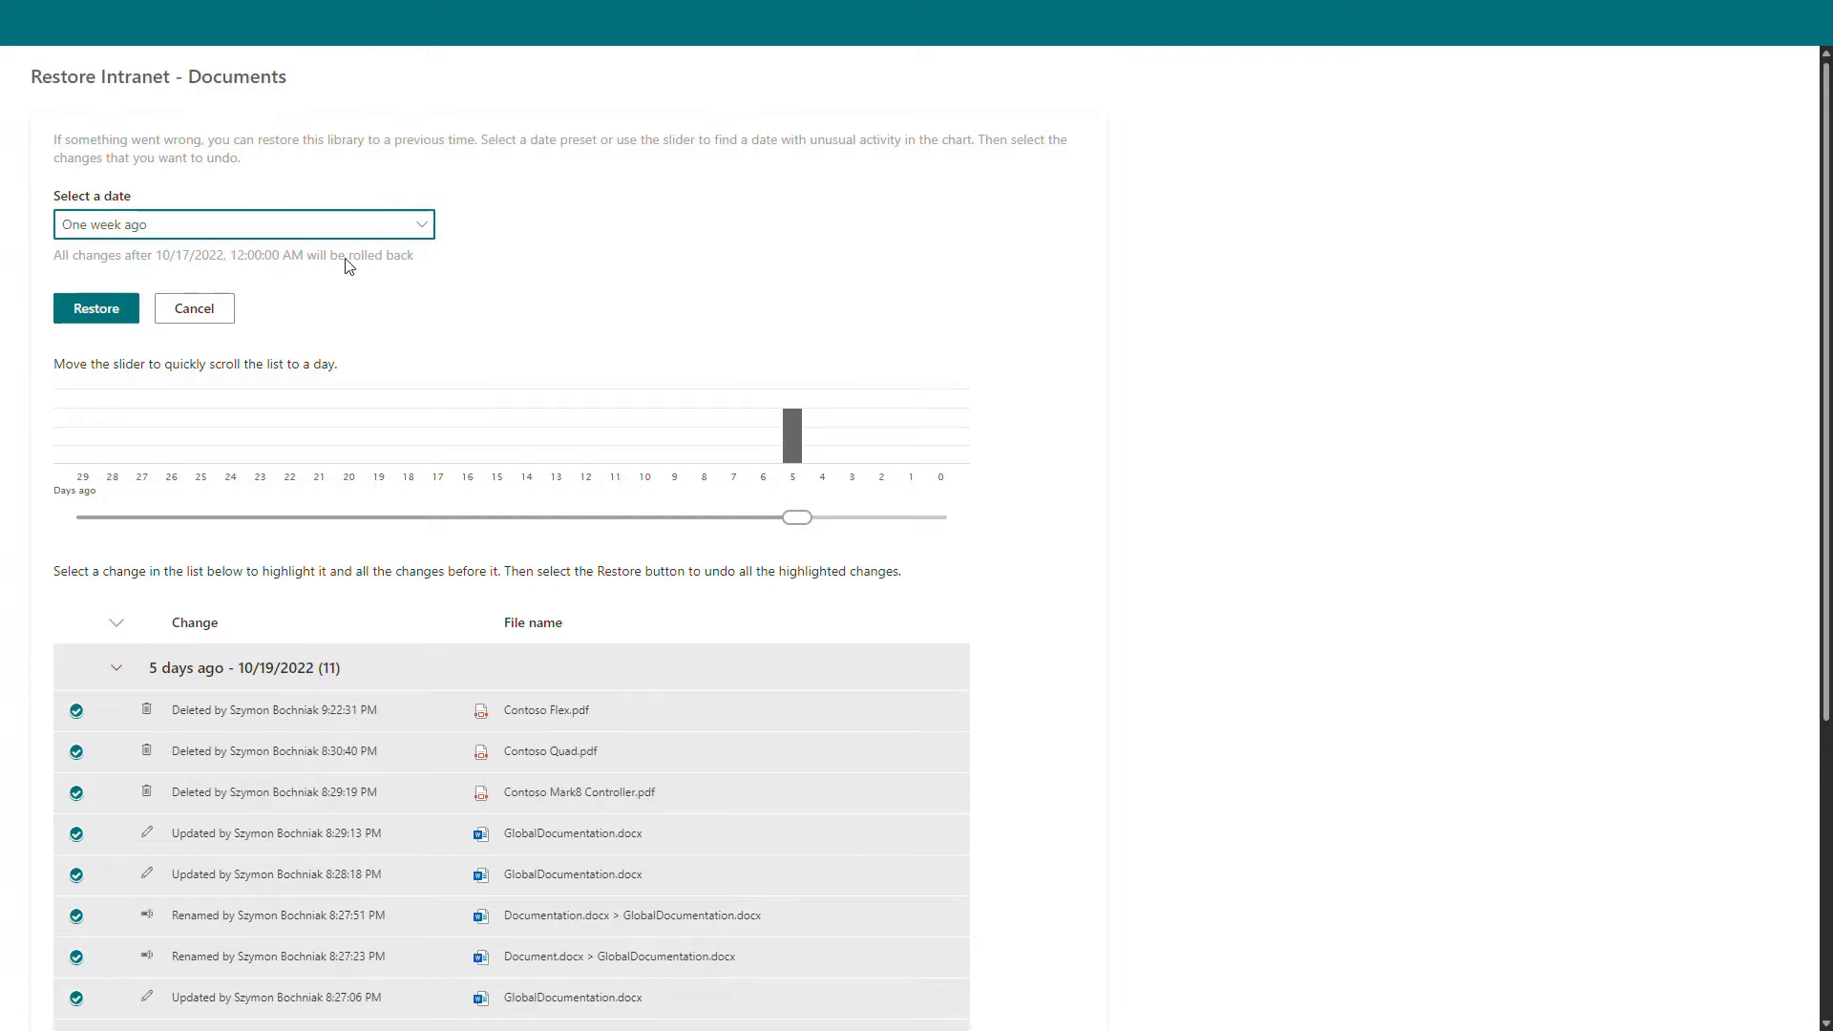
# Return to the Intranet home page and open Site contents from the Settings gear.
pyautogui.click(268, 87)
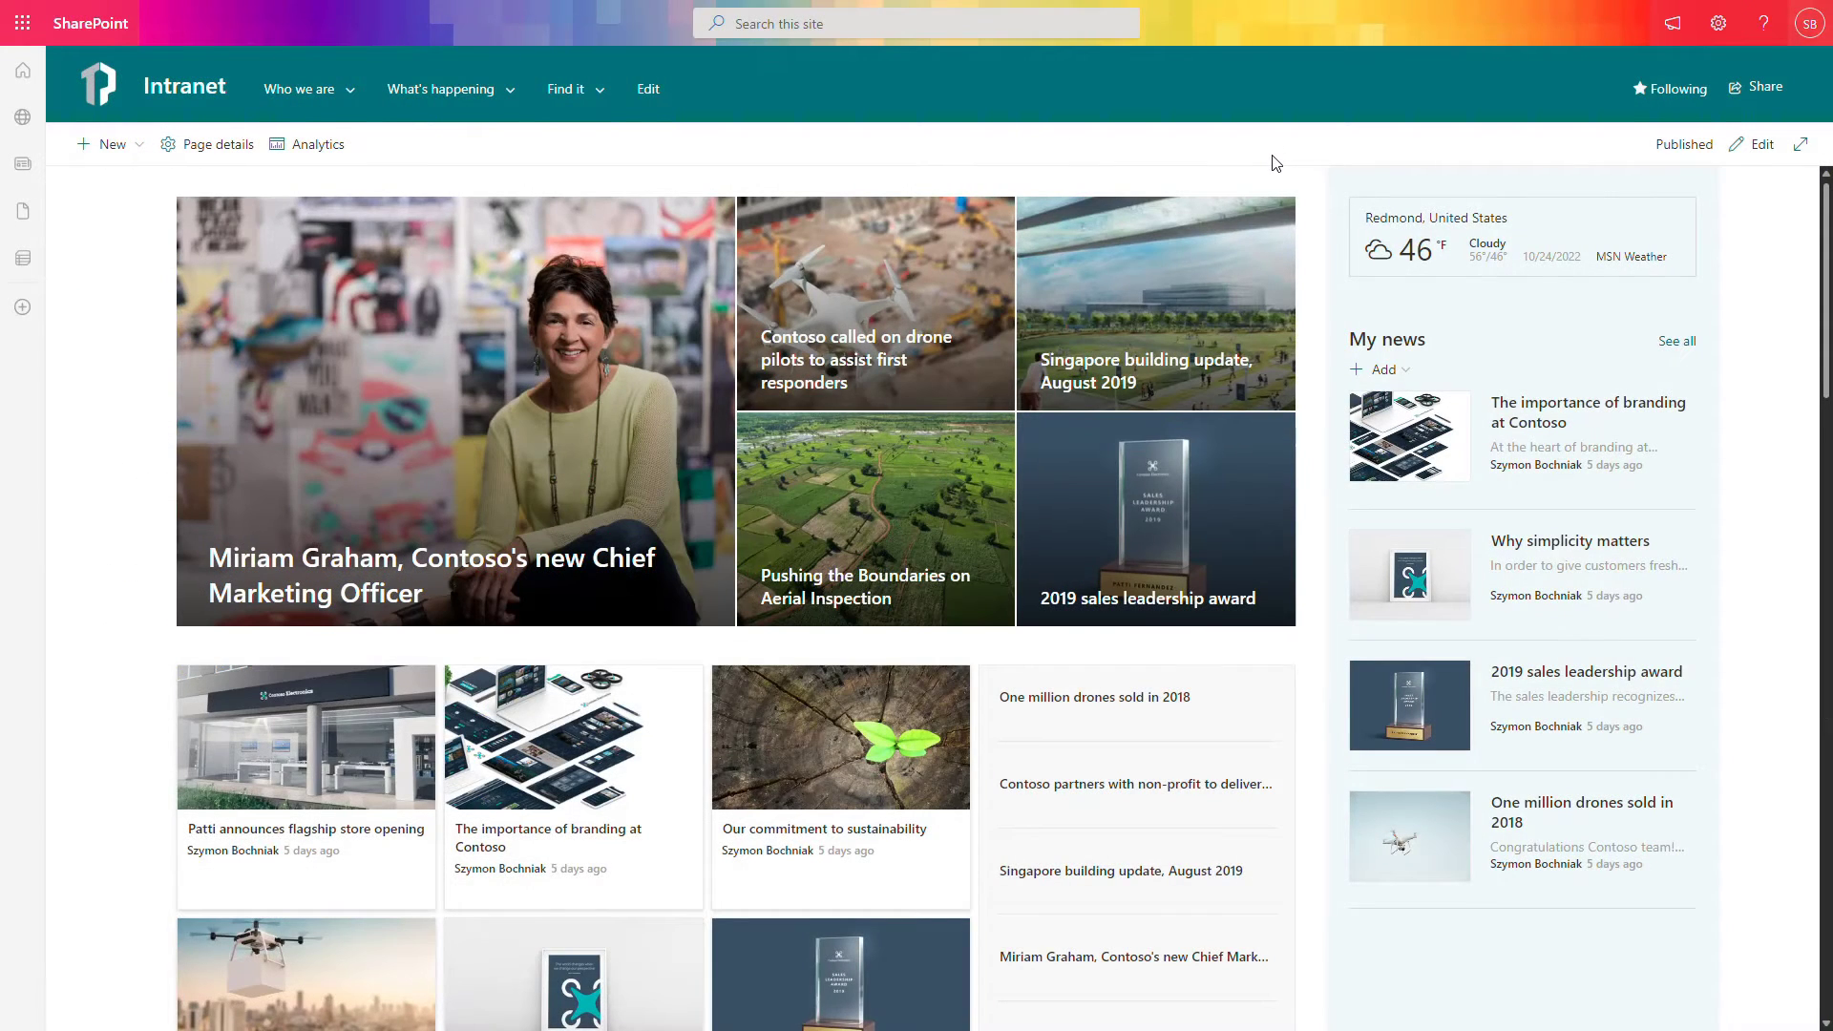
pyautogui.click(1719, 24)
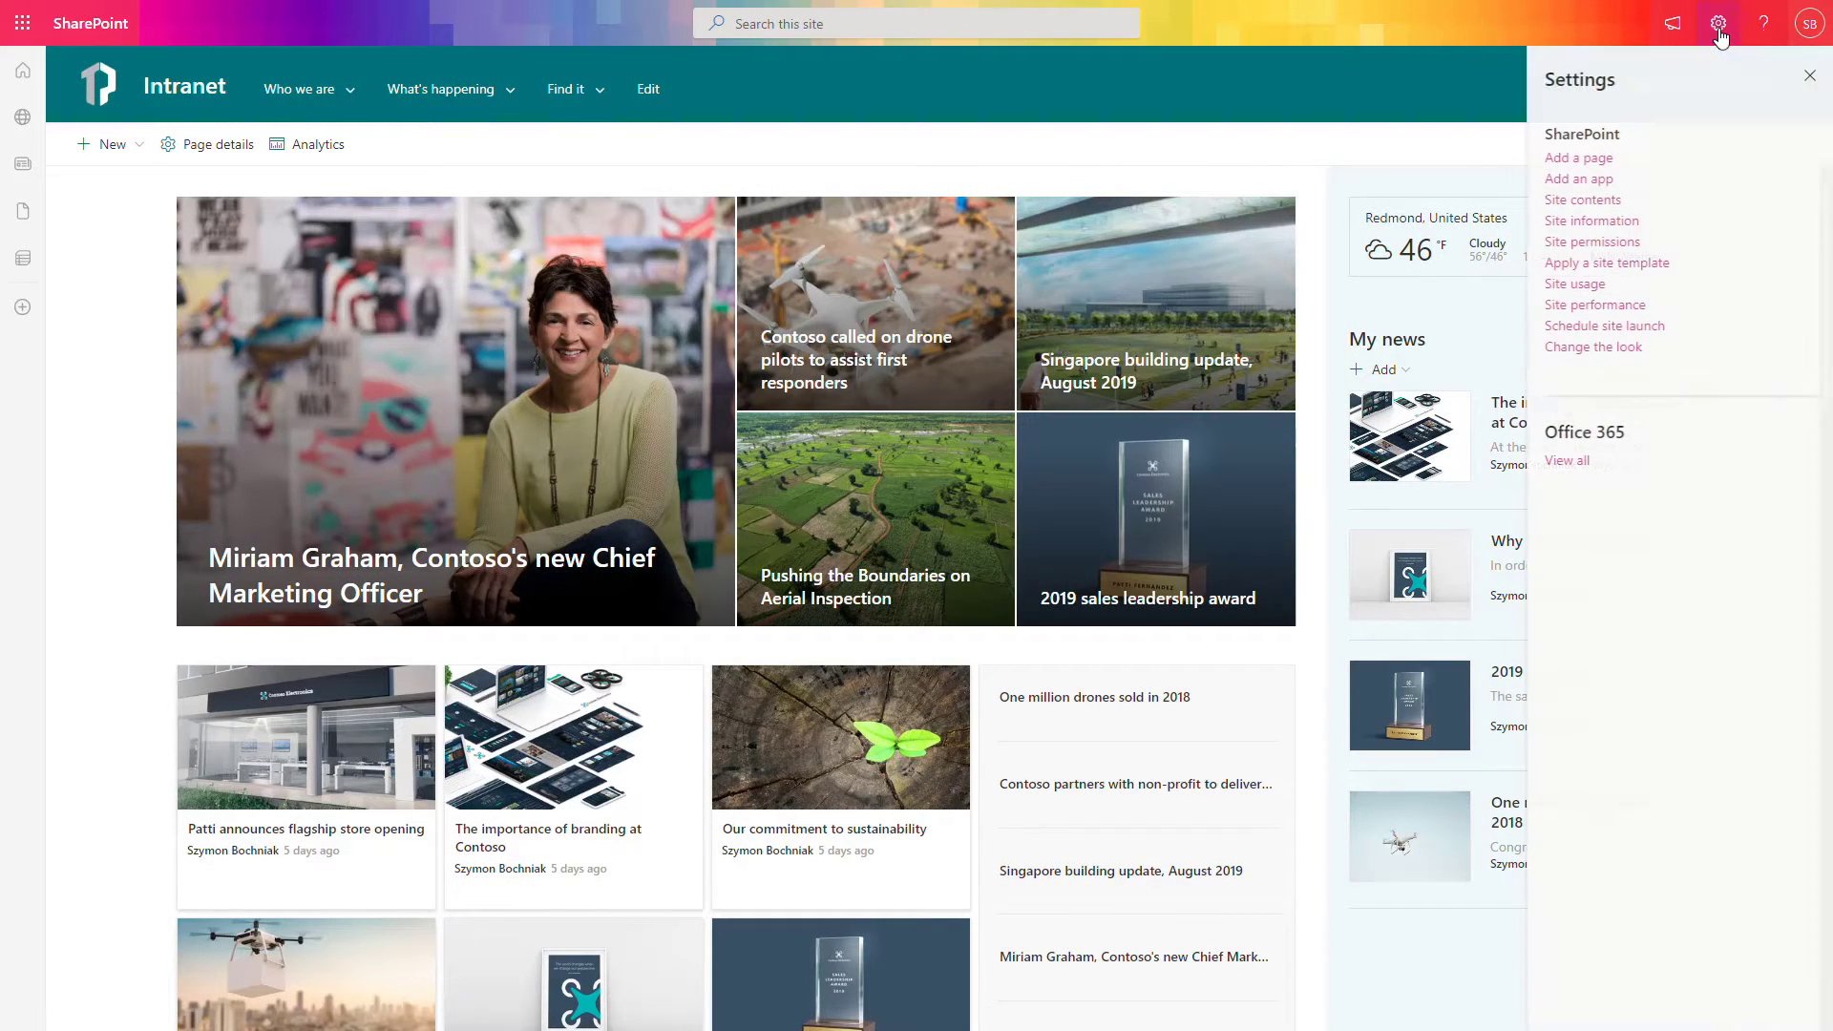
pyautogui.click(1616, 202)
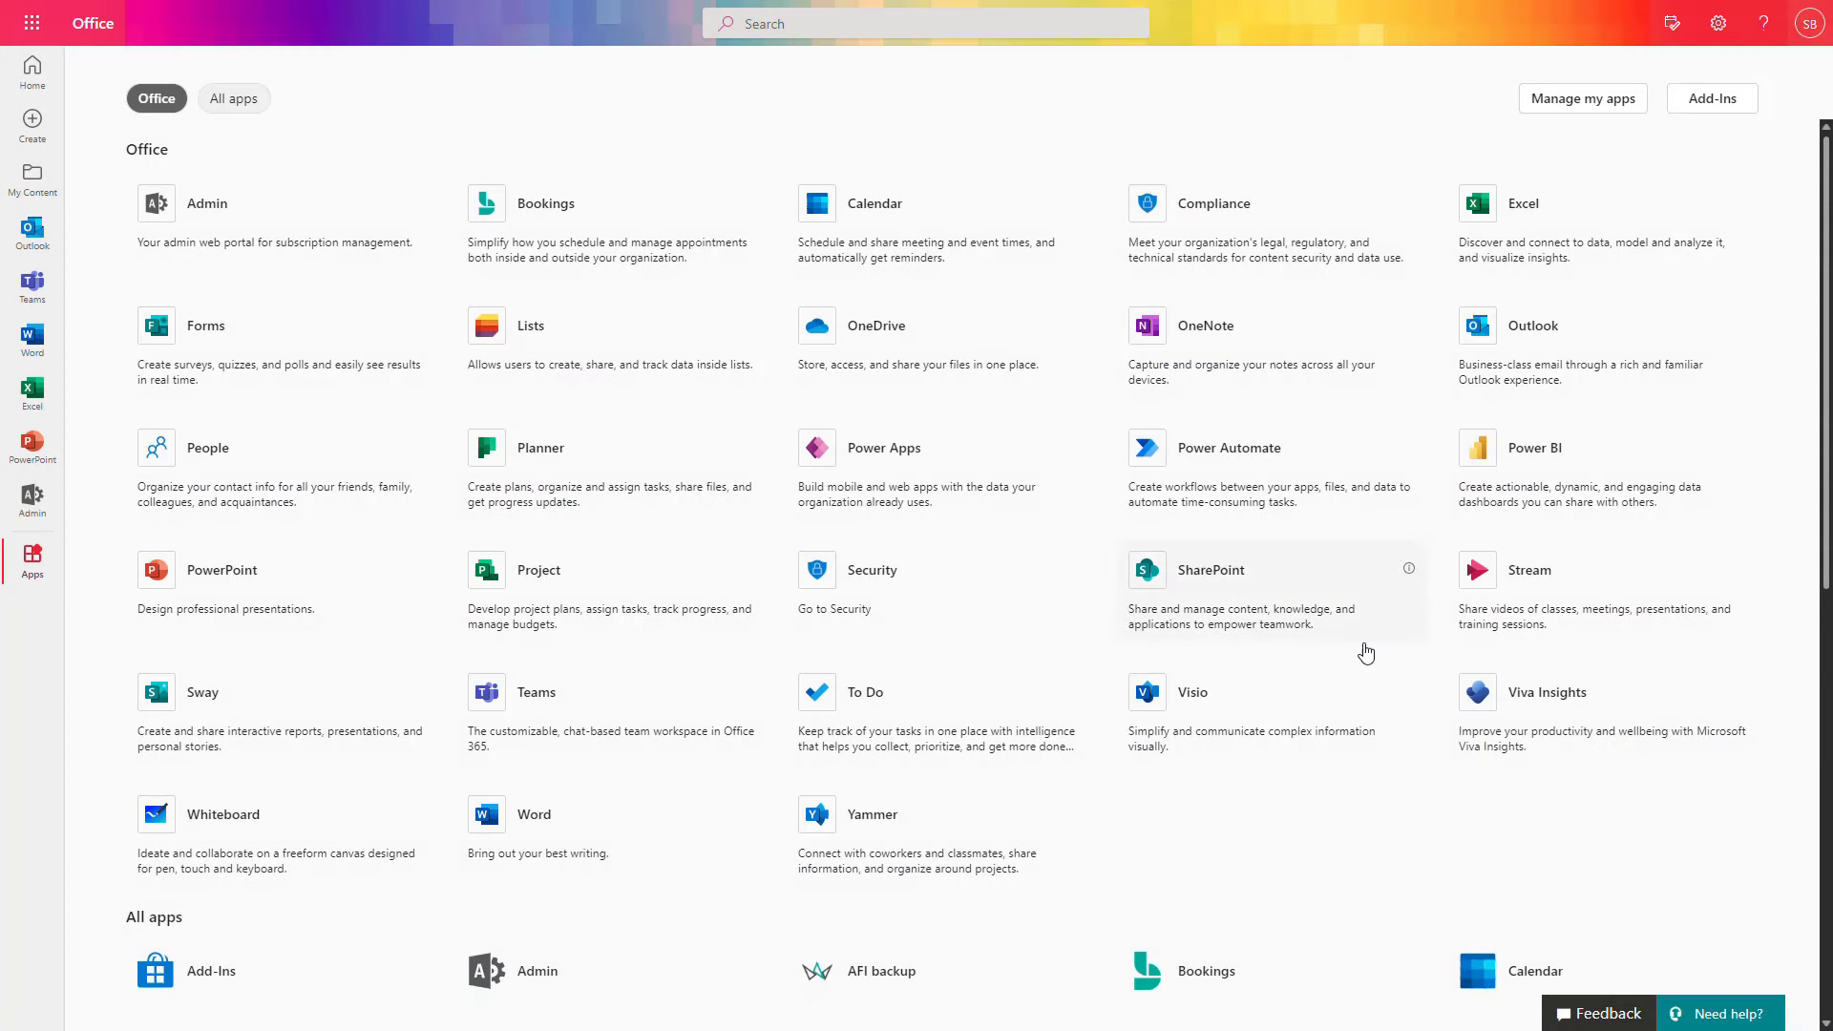
# Scroll the Apps page down to the All apps section showing AFI backup.
pyautogui.scroll(-2, 1279, 695)
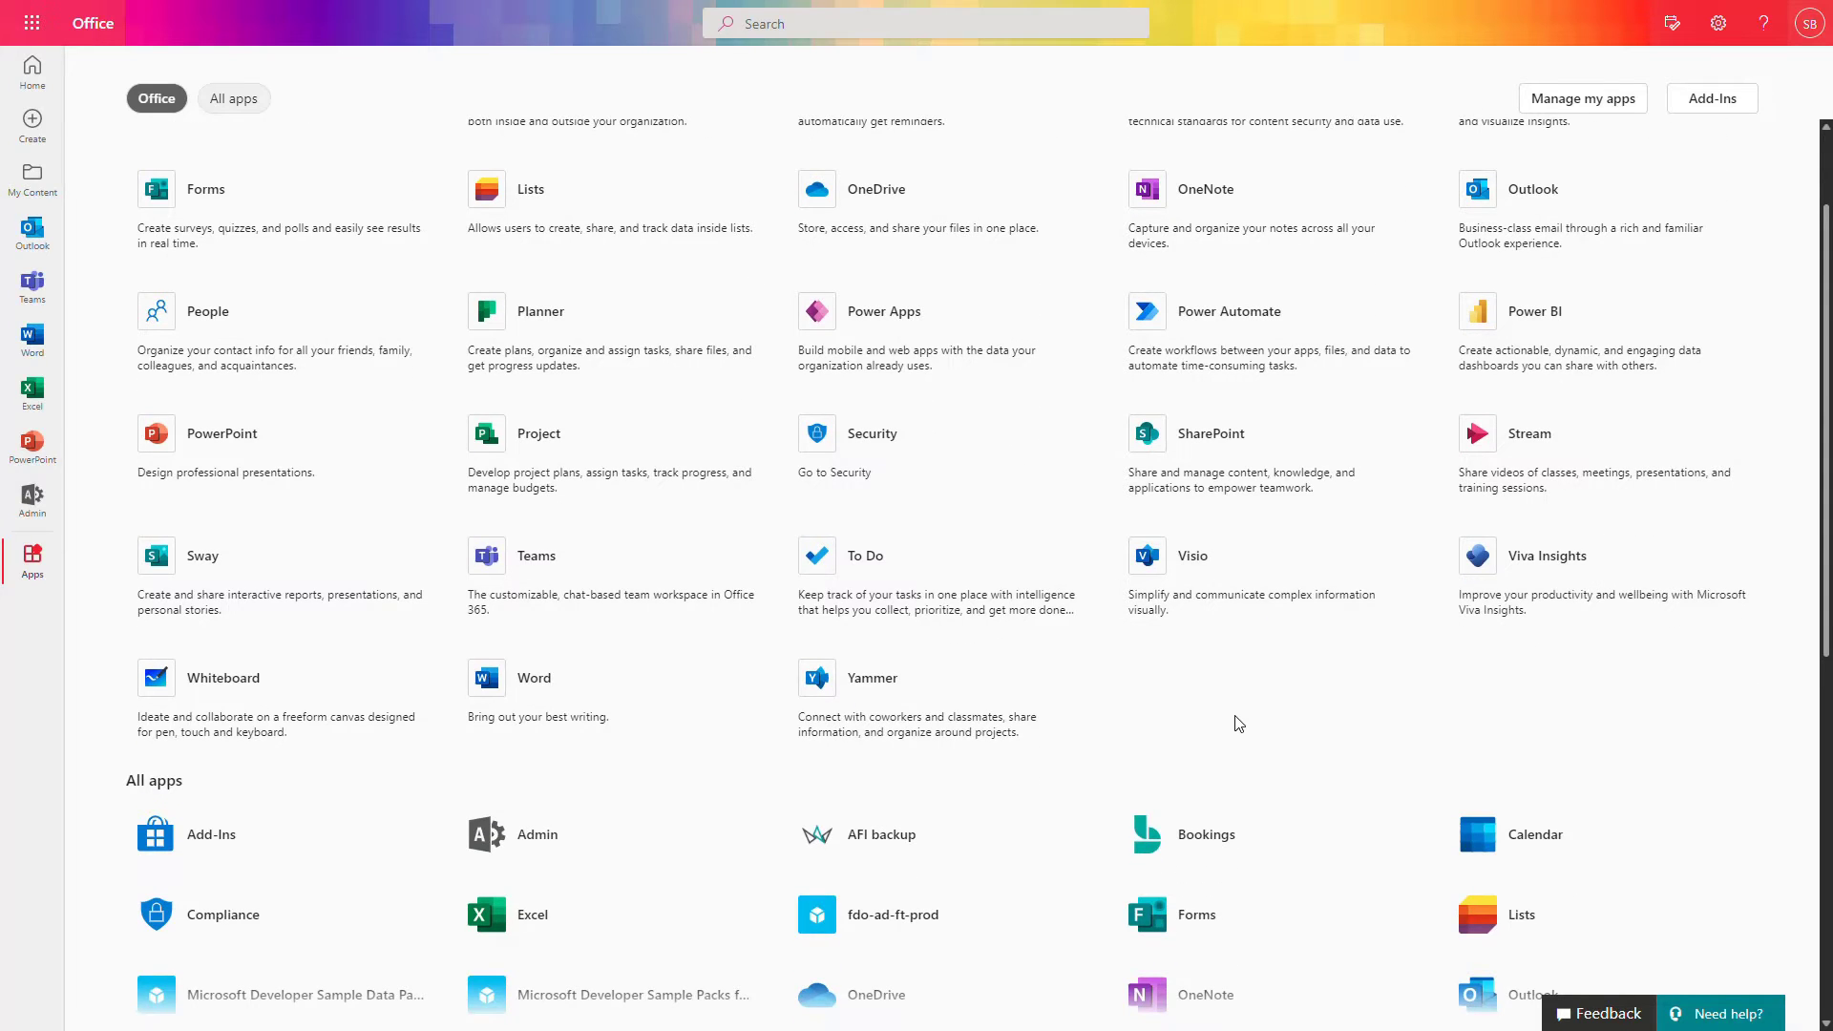
pyautogui.scroll(-2, 1238, 726)
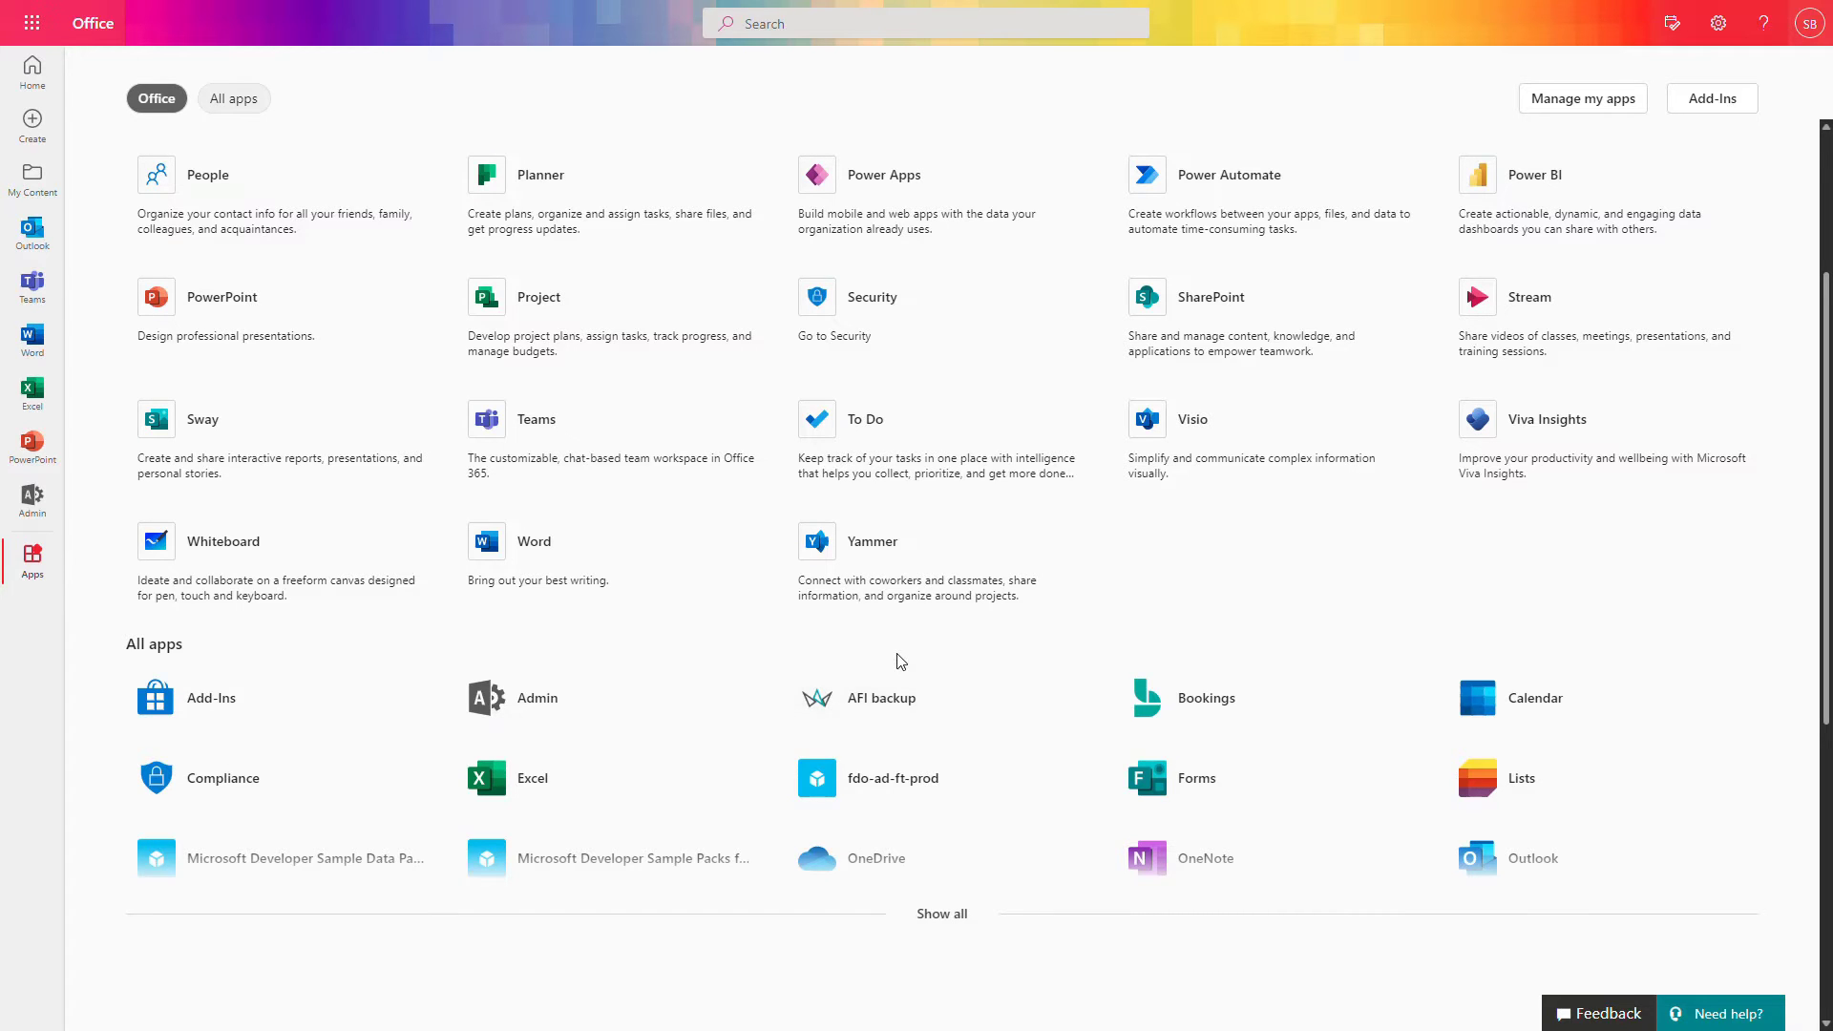
# Launch AFI backup and sign in with the Microsoft 365 account.
pyautogui.click(891, 706)
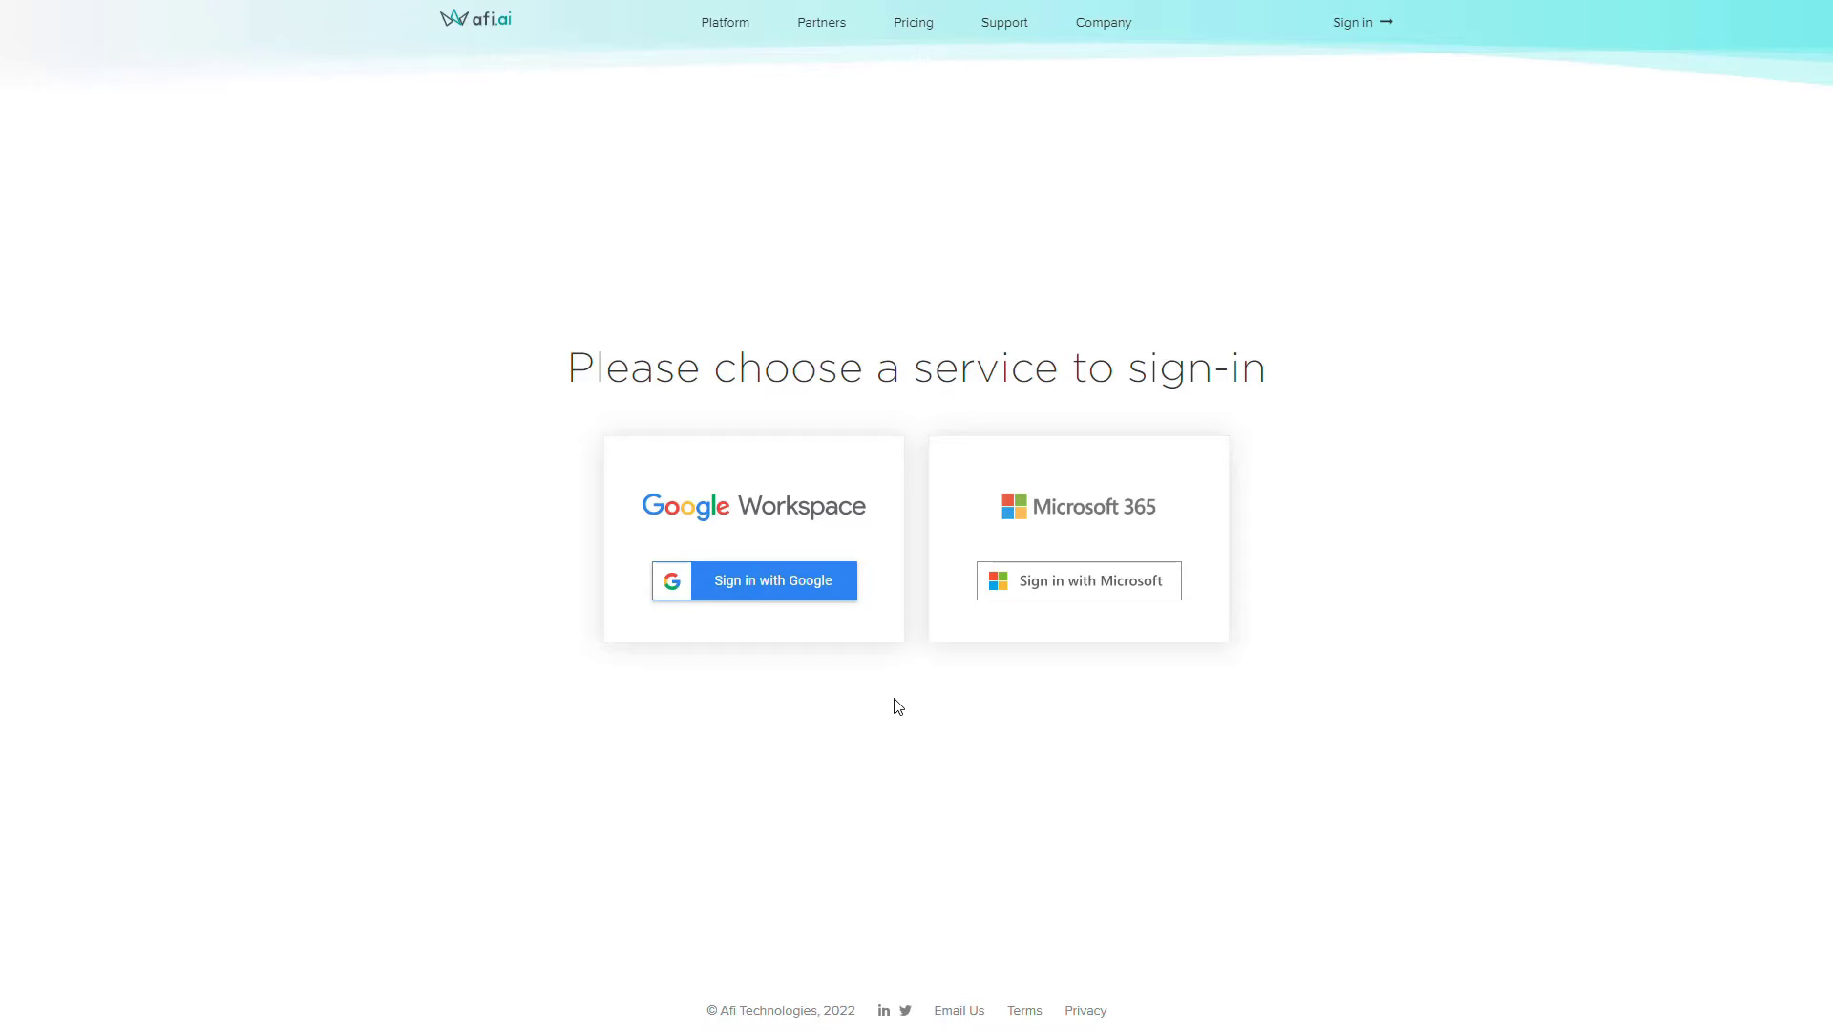
pyautogui.click(1105, 604)
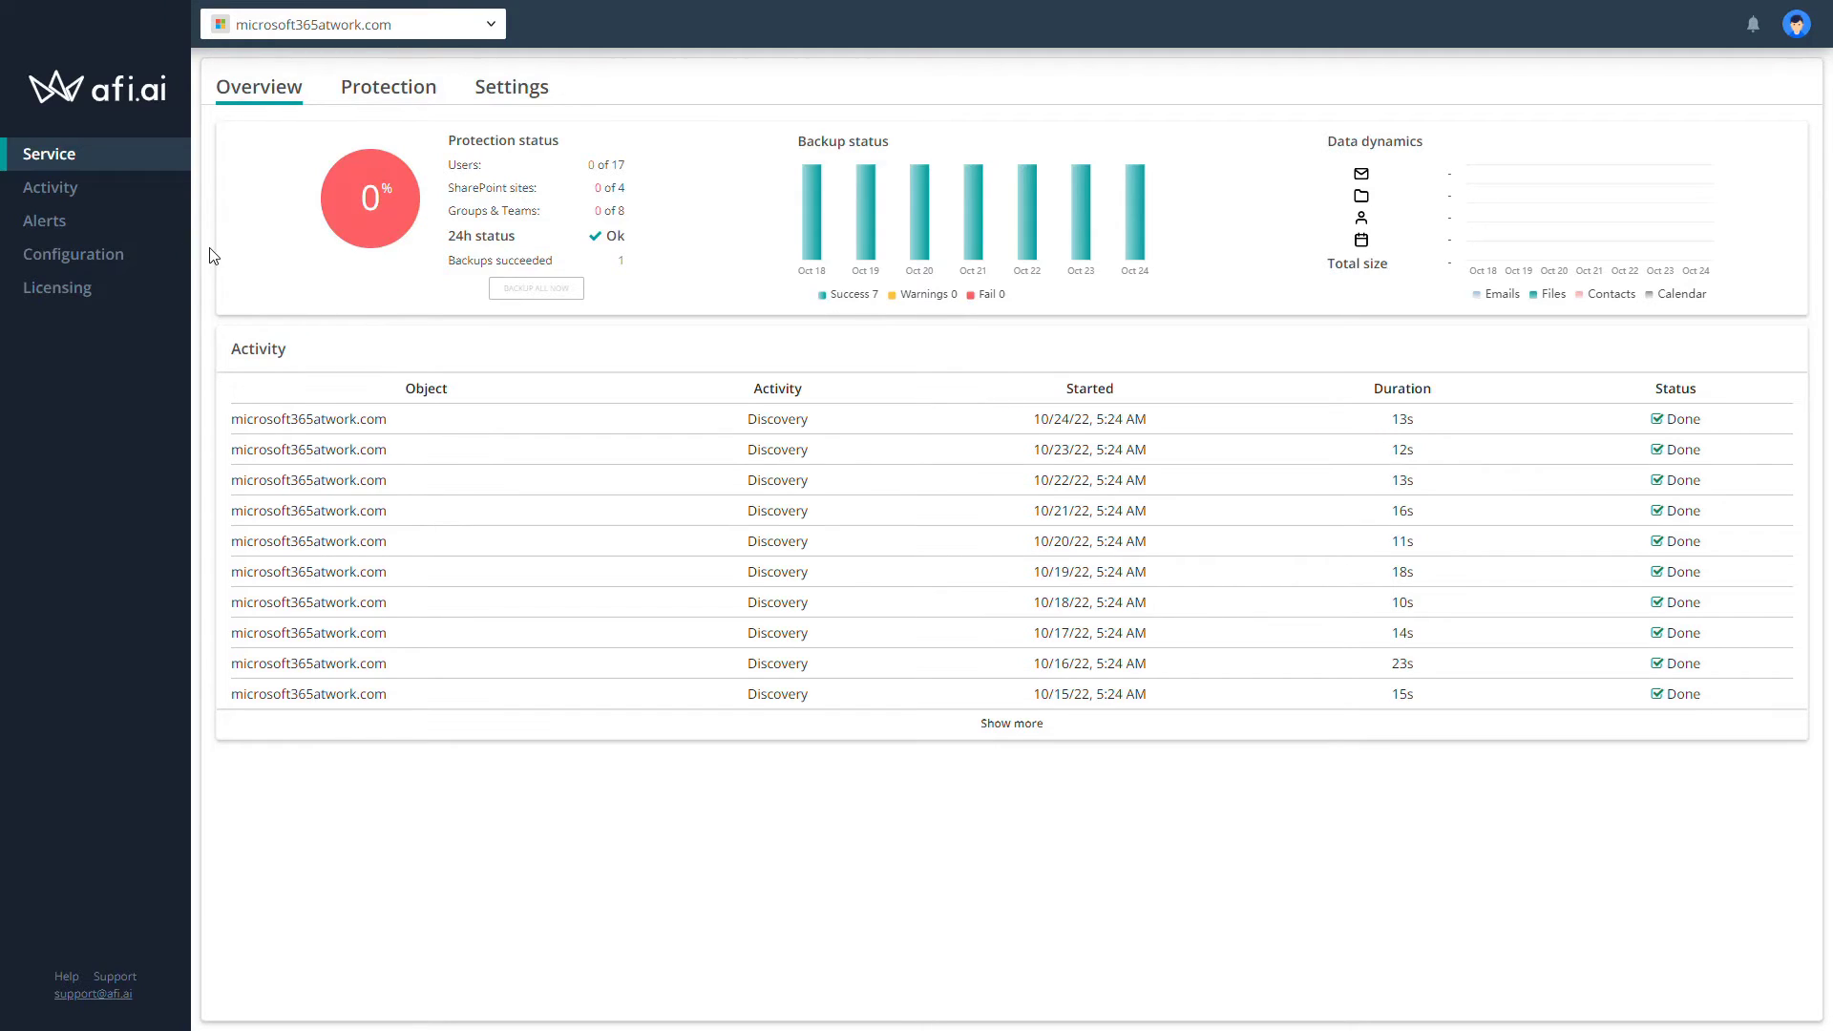
# Open the Protection tab and filter the resources to Sites.
pyautogui.click(400, 99)
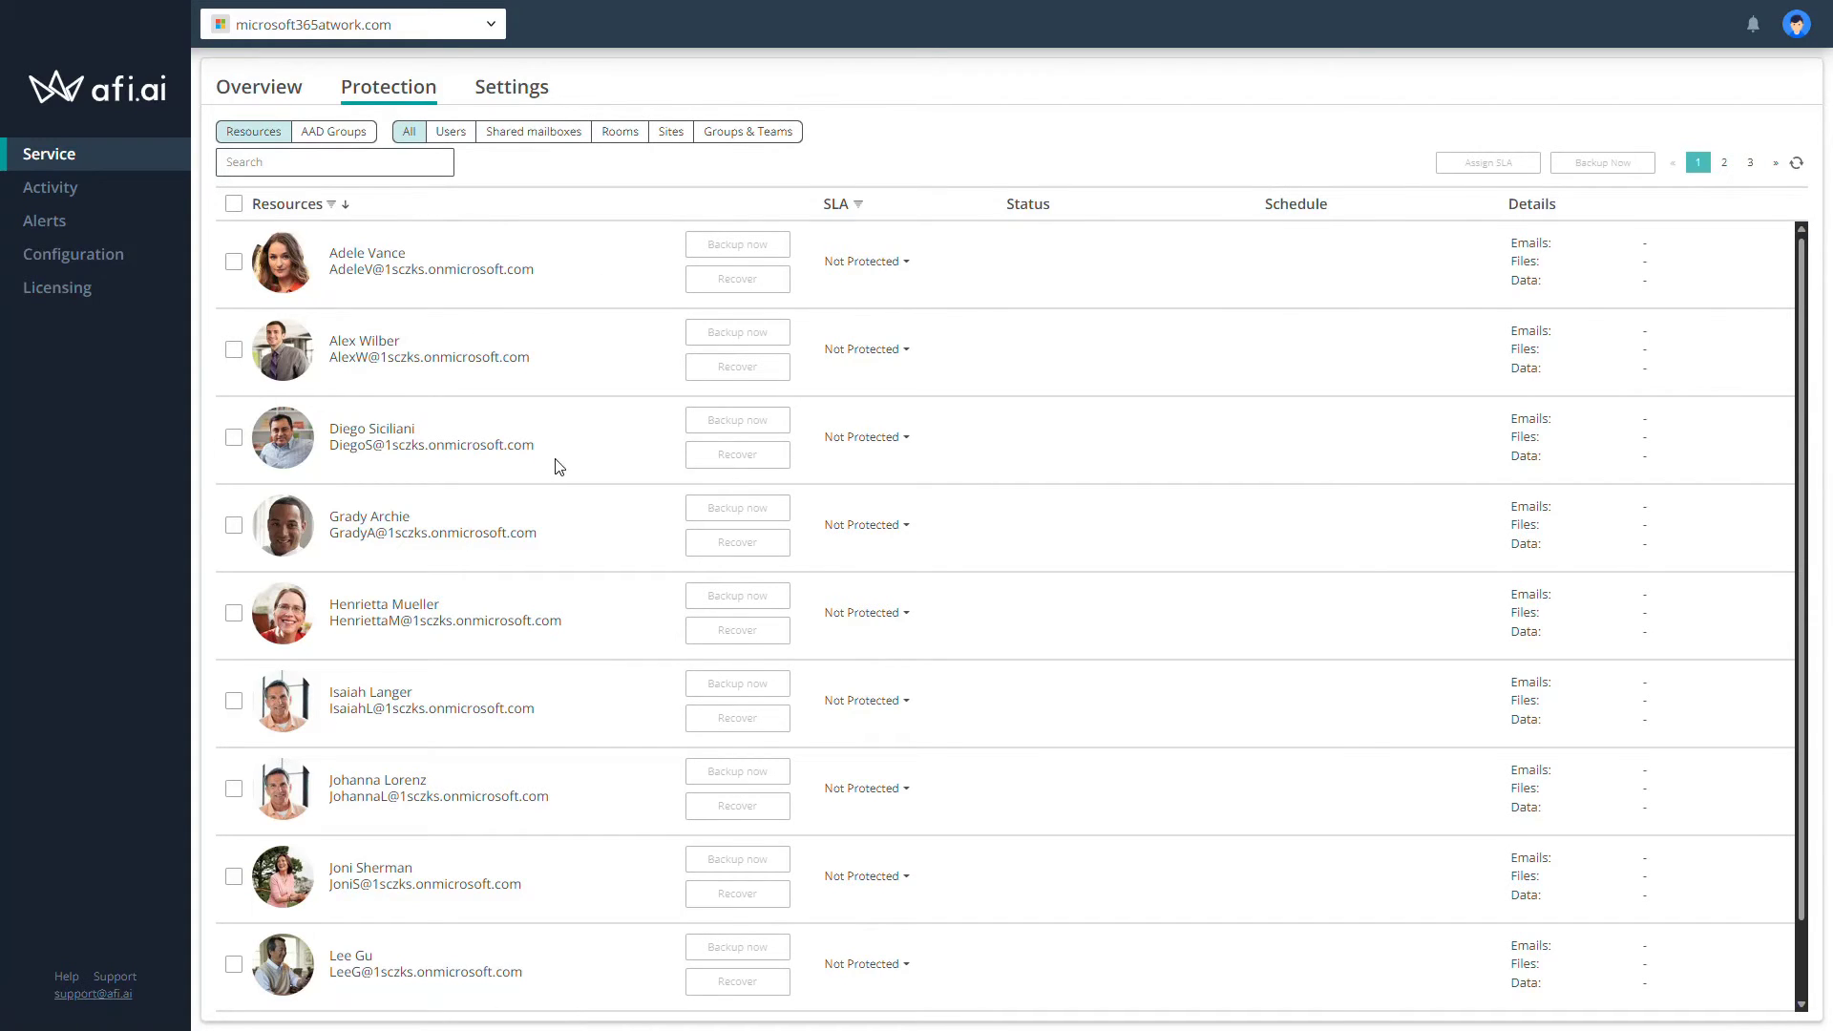
pyautogui.click(672, 133)
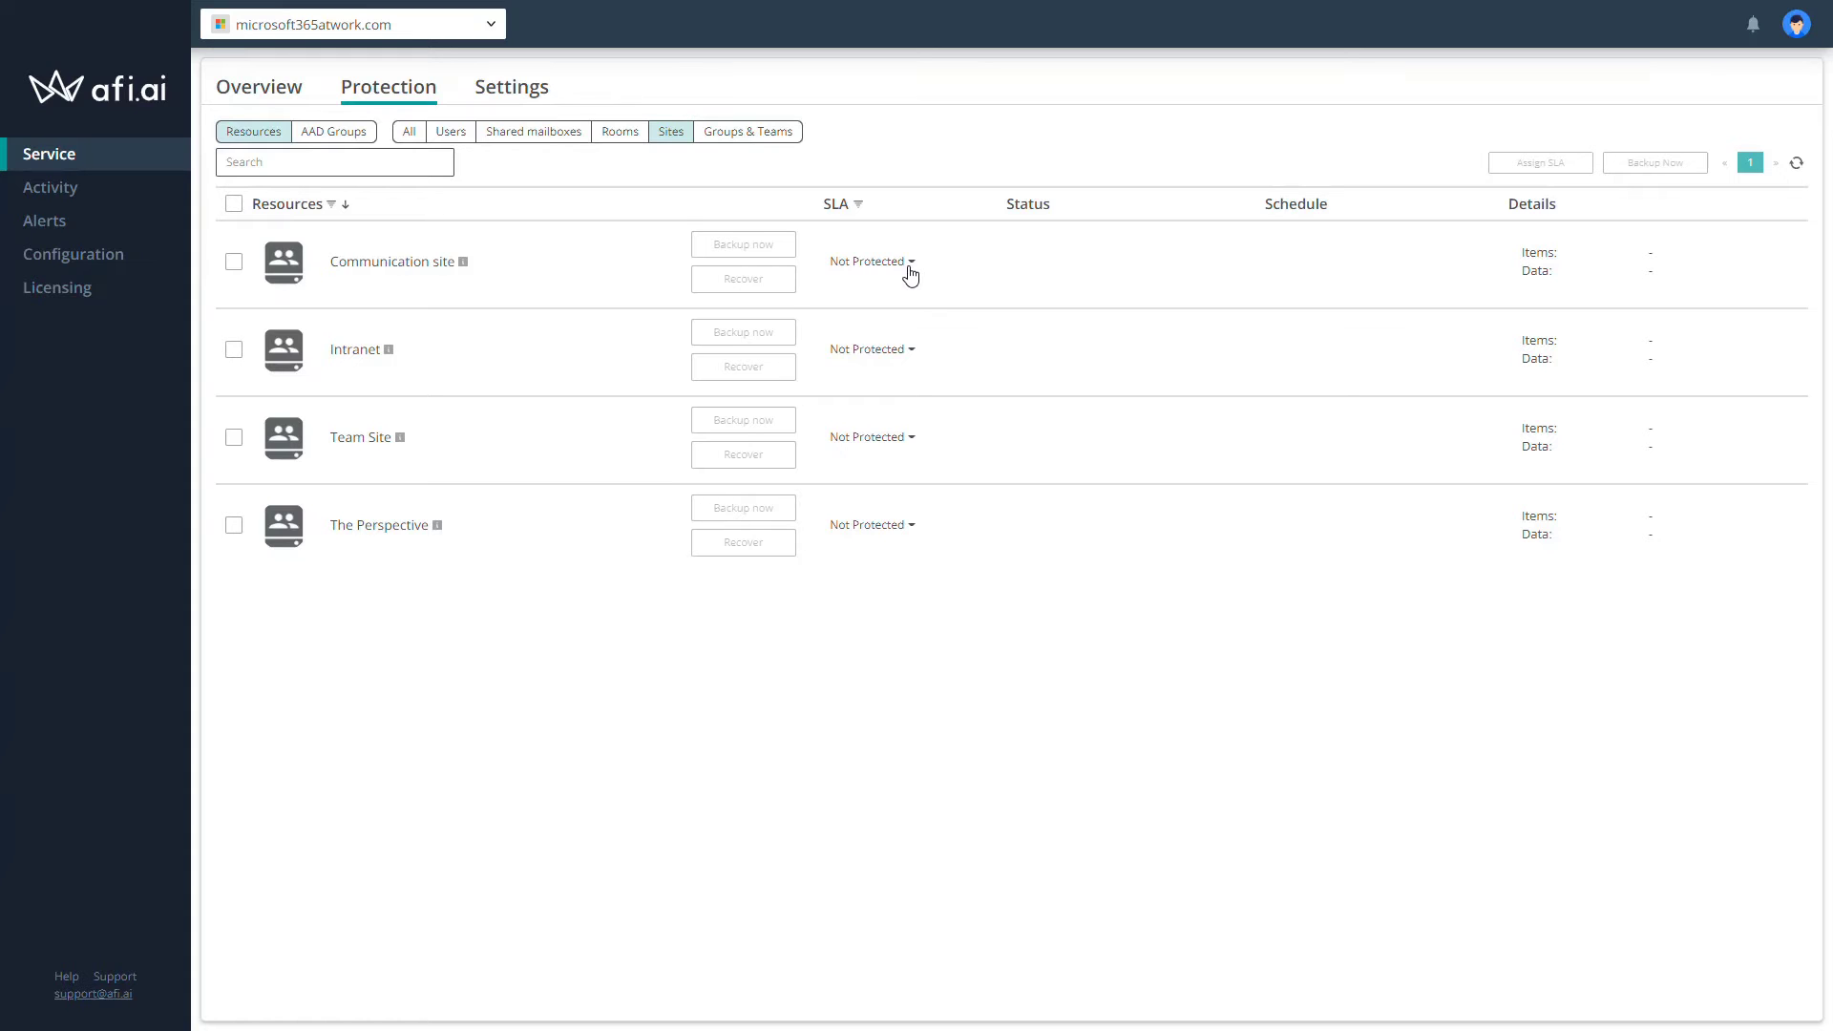
# View the Gold, Silver, Bronze and Manual SLA policies under Settings.
pyautogui.click(535, 88)
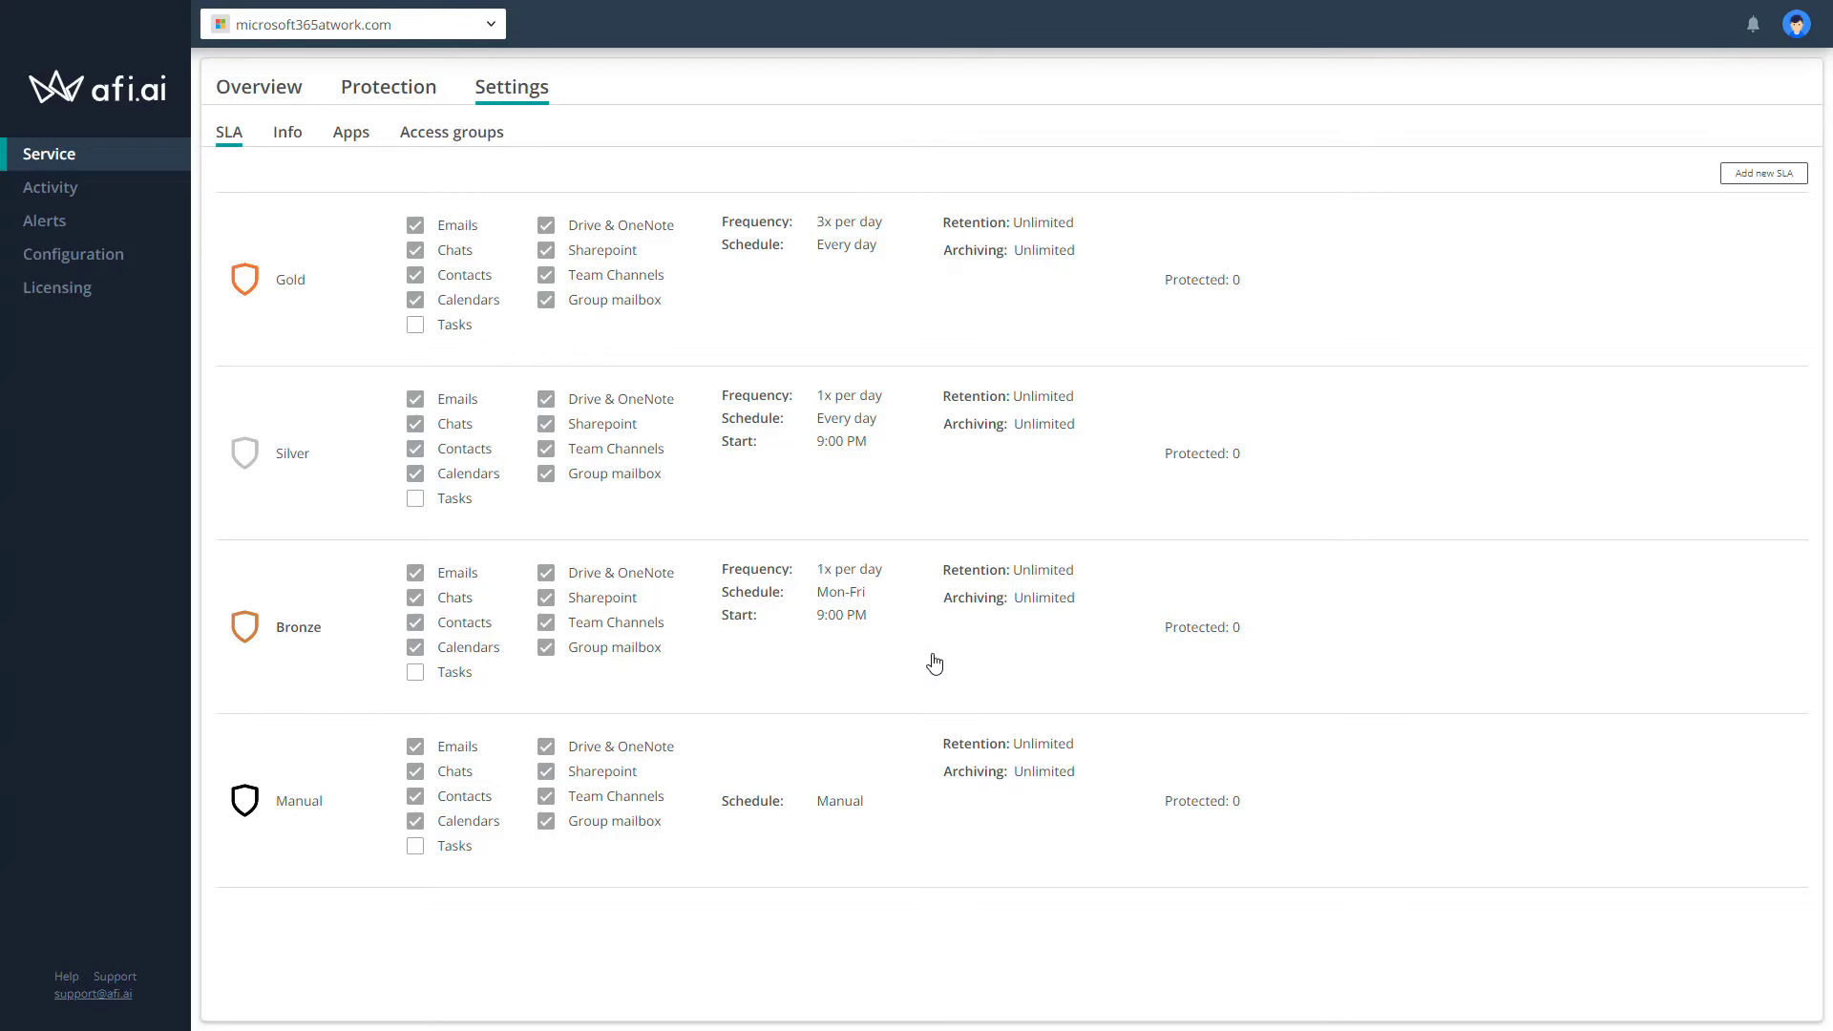
# Filter the protectable resources to SharePoint sites and assign the Gold SLA to Intranet.
pyautogui.click(376, 100)
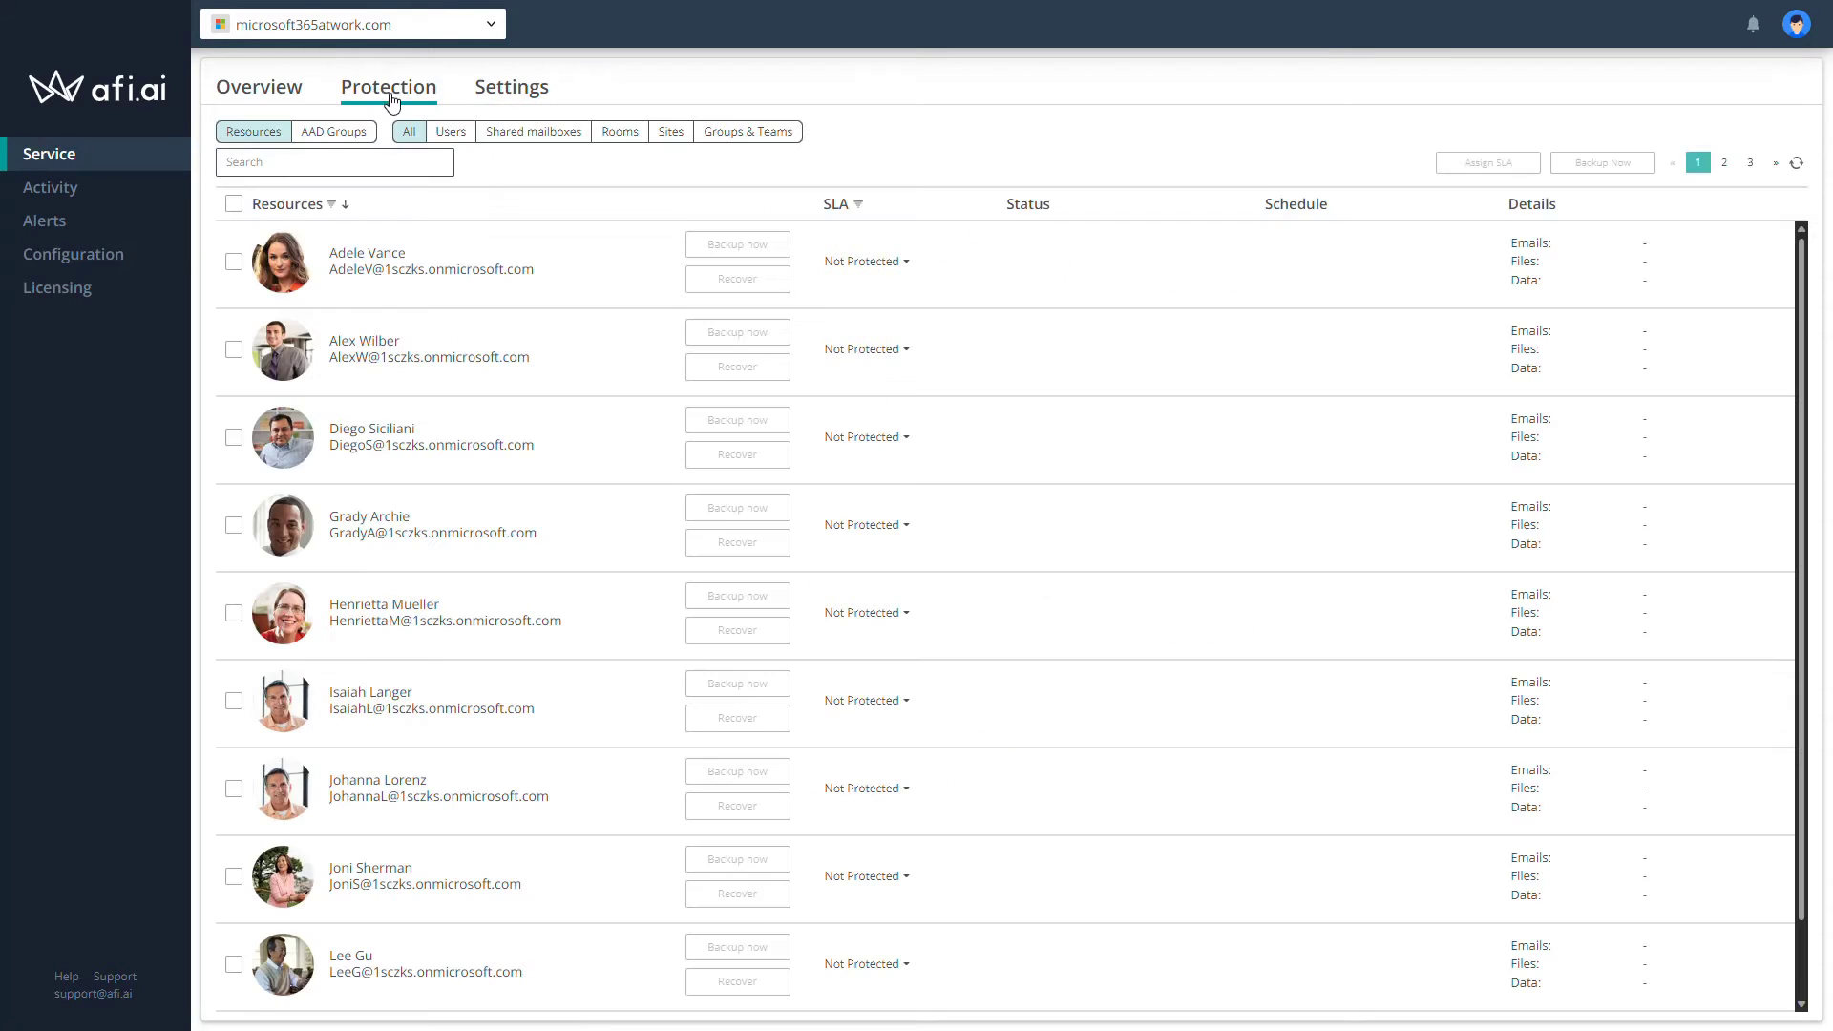
pyautogui.click(672, 140)
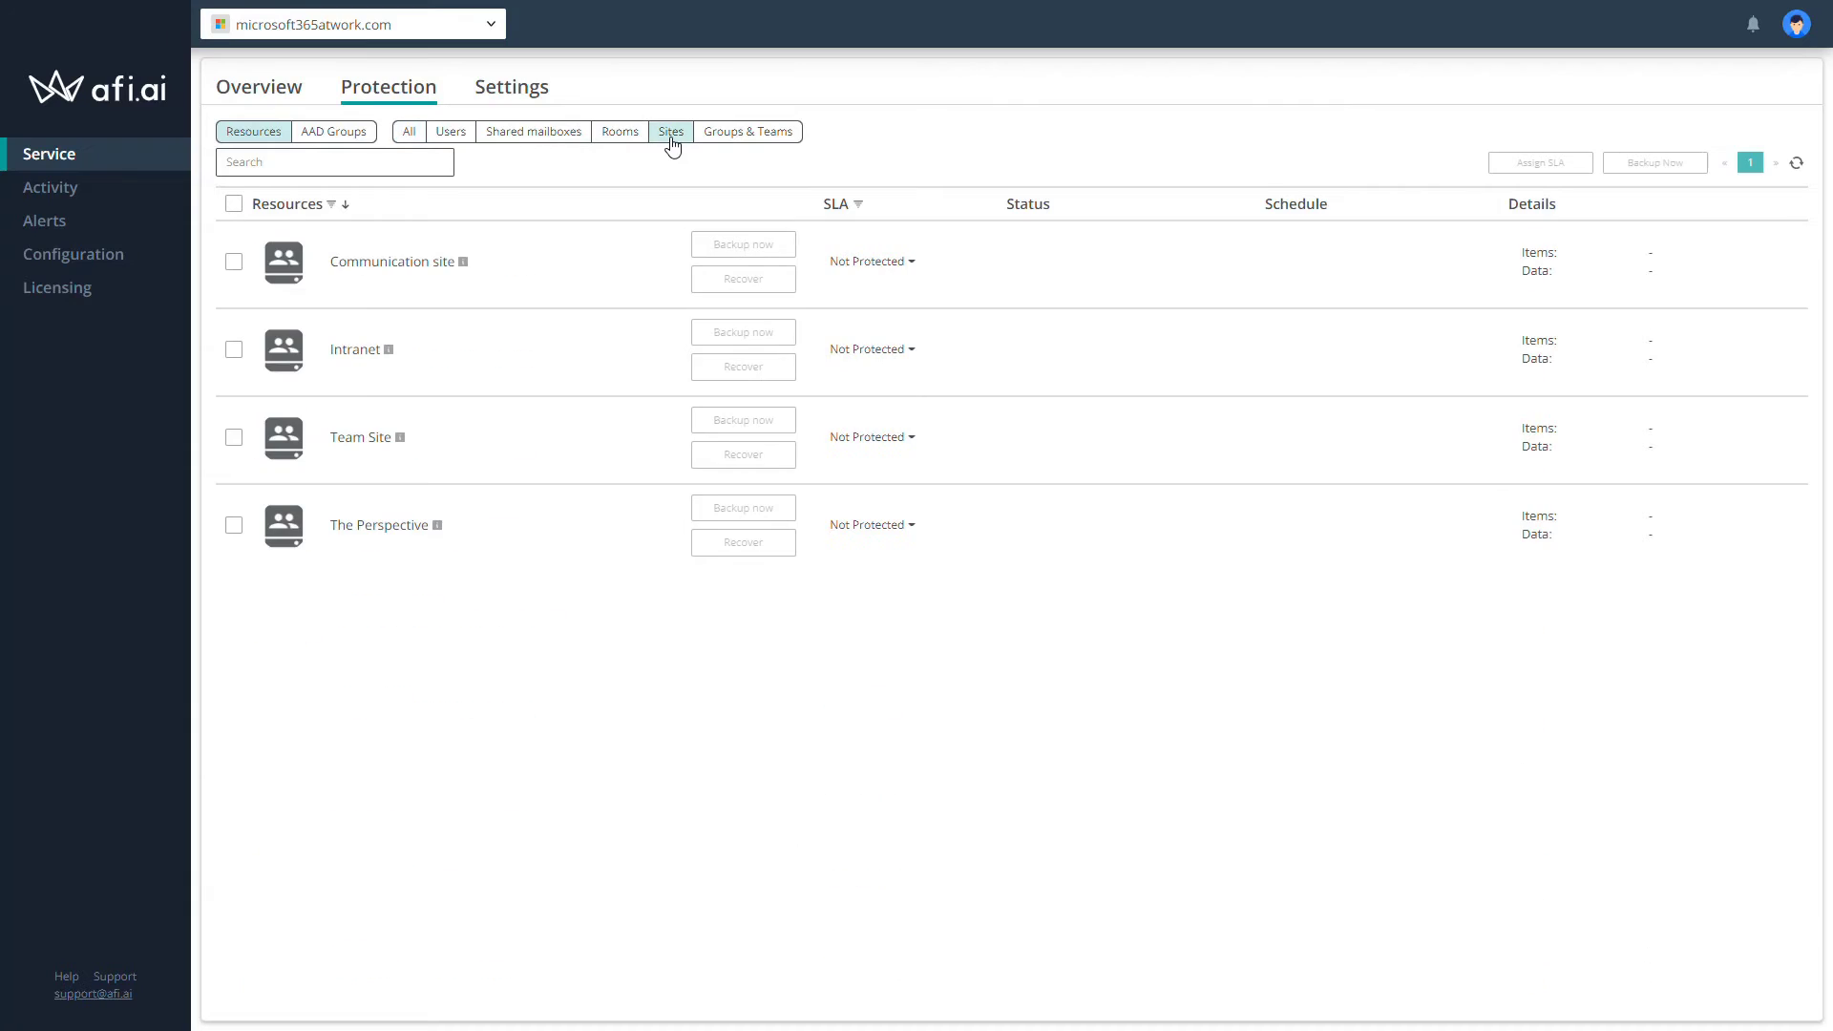
pyautogui.click(896, 268)
pyautogui.click(963, 349)
pyautogui.click(908, 350)
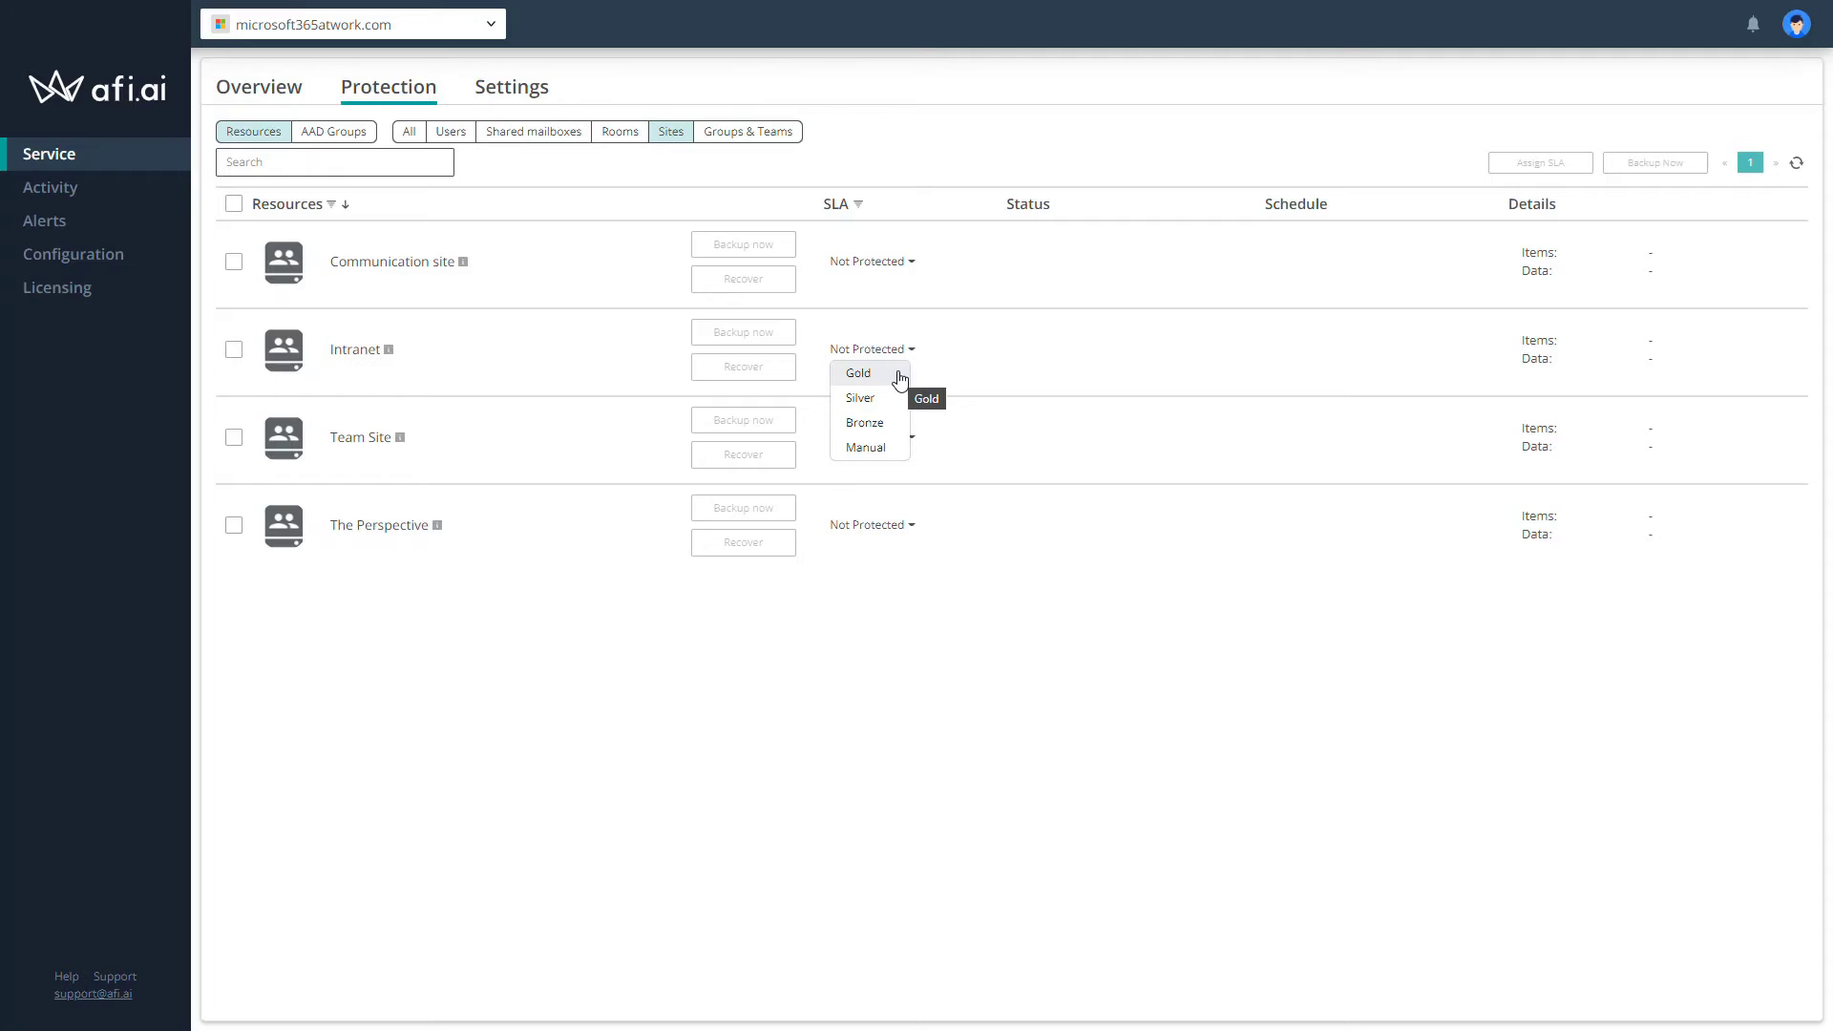
pyautogui.click(901, 378)
# Assign the Bronze SLA to both Communication site and Team Site.
pyautogui.click(910, 264)
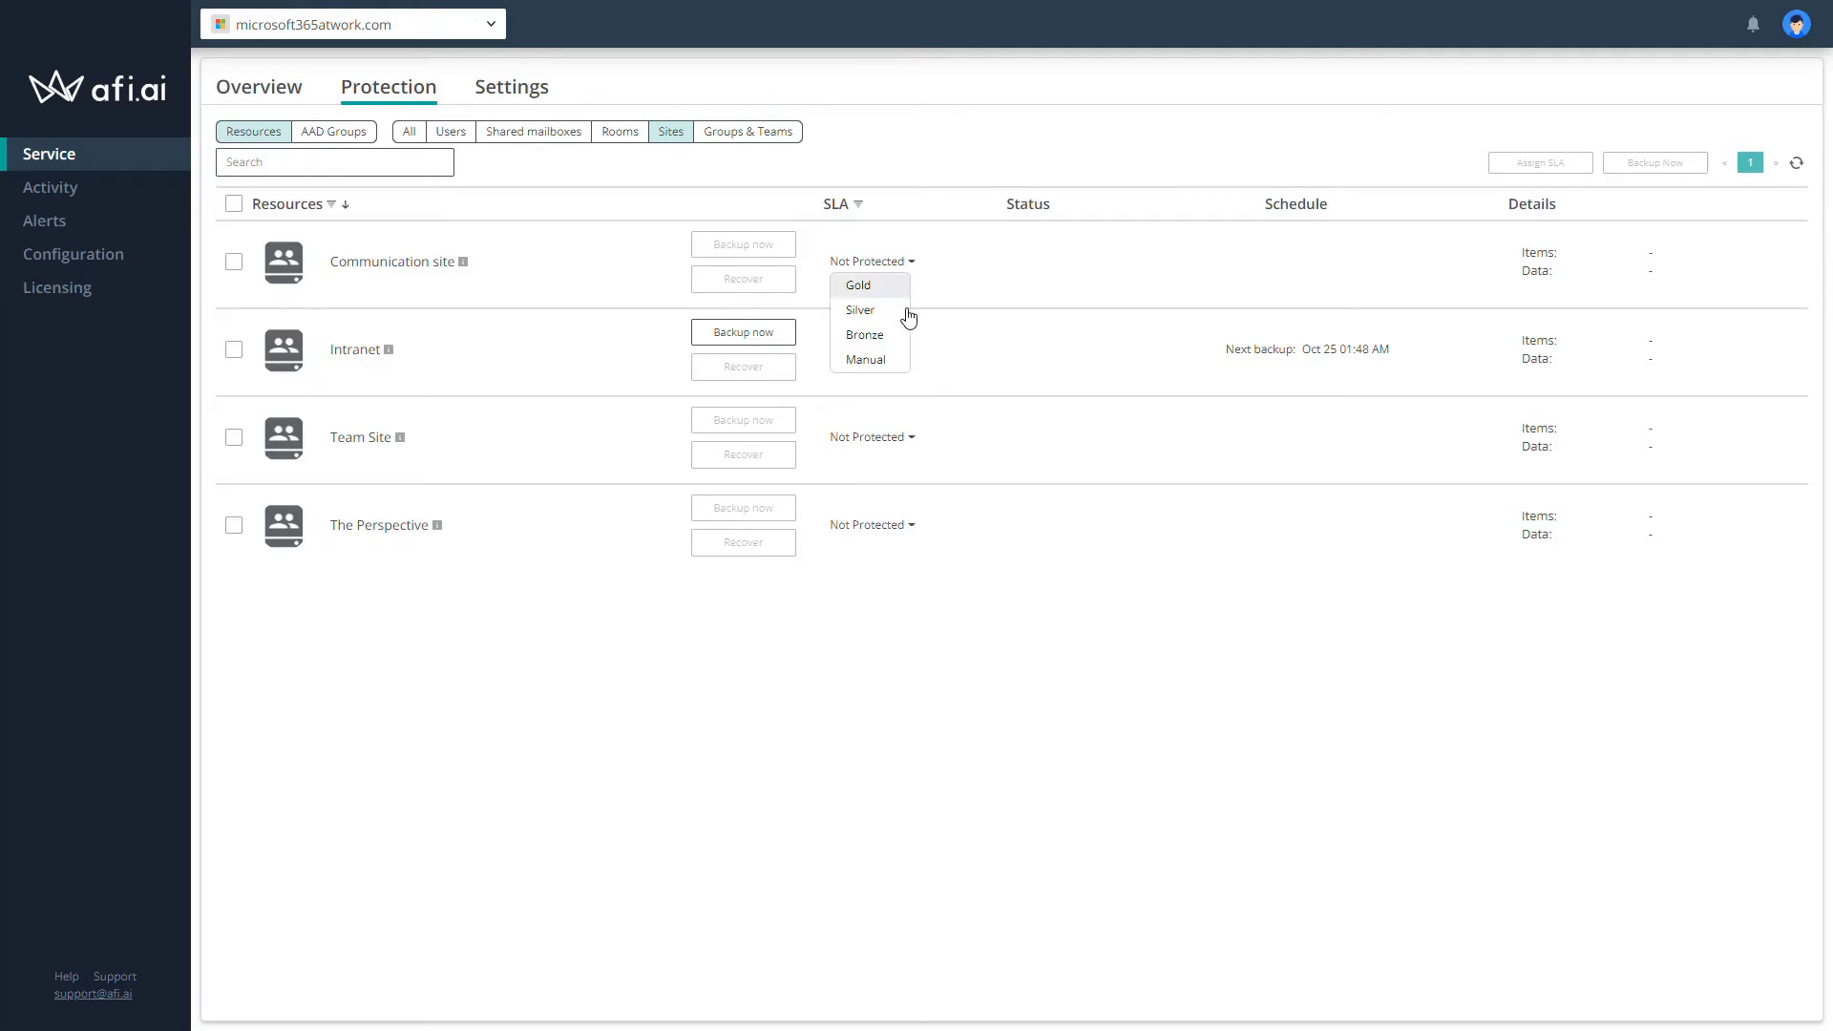
pyautogui.click(864, 334)
pyautogui.click(910, 437)
pyautogui.click(991, 511)
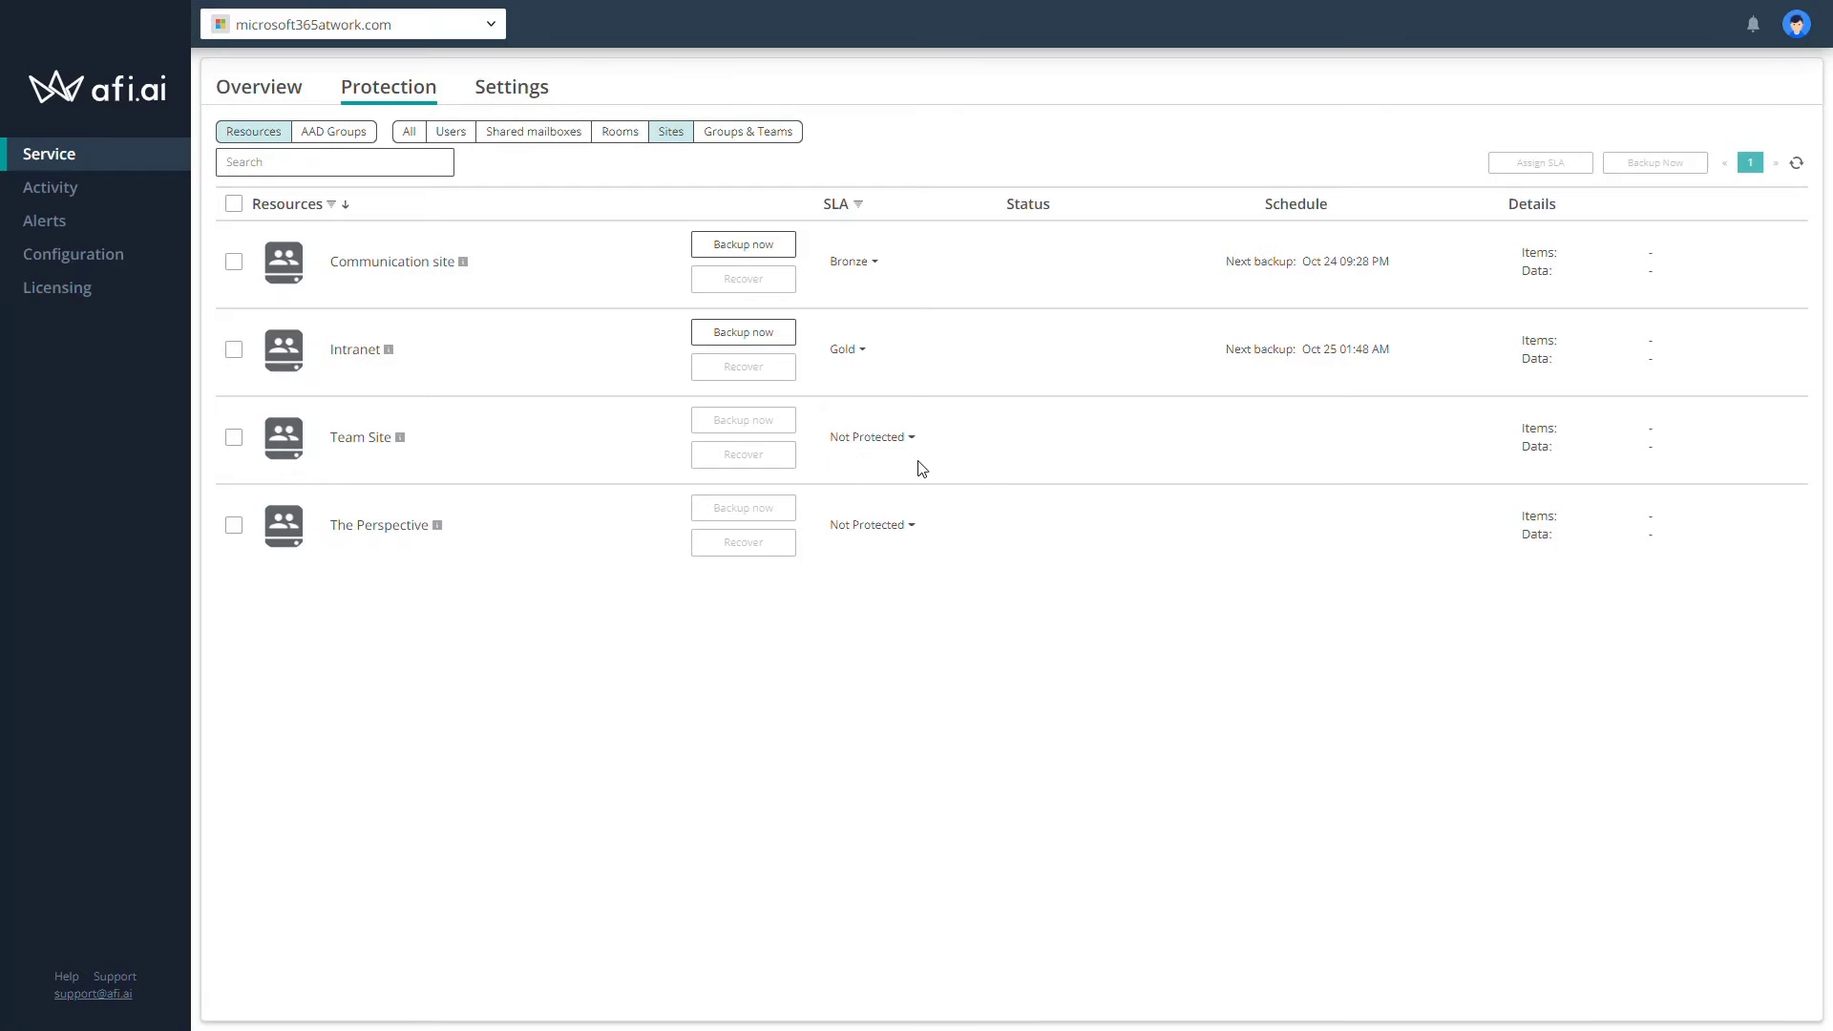
pyautogui.click(908, 439)
pyautogui.click(895, 514)
pyautogui.click(911, 526)
pyautogui.click(973, 528)
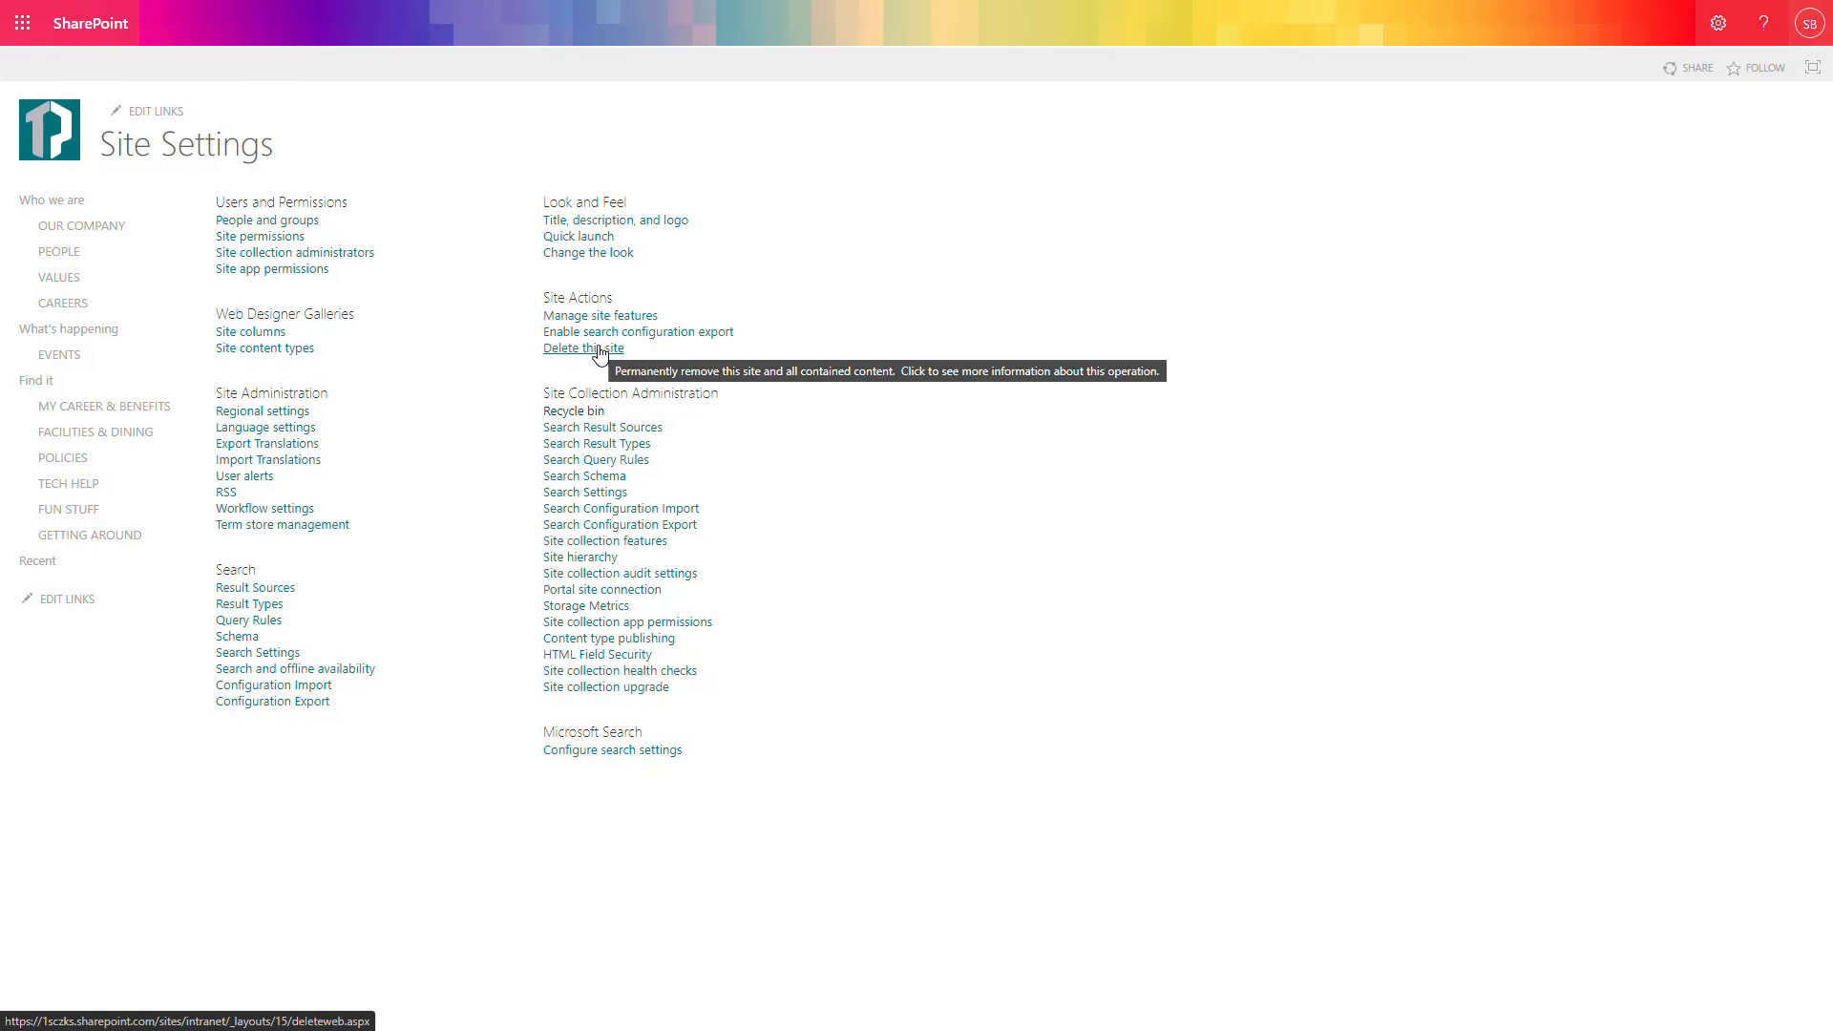
# Delete the Intranet site using 'Delete this site' under Site Actions.
pyautogui.click(599, 350)
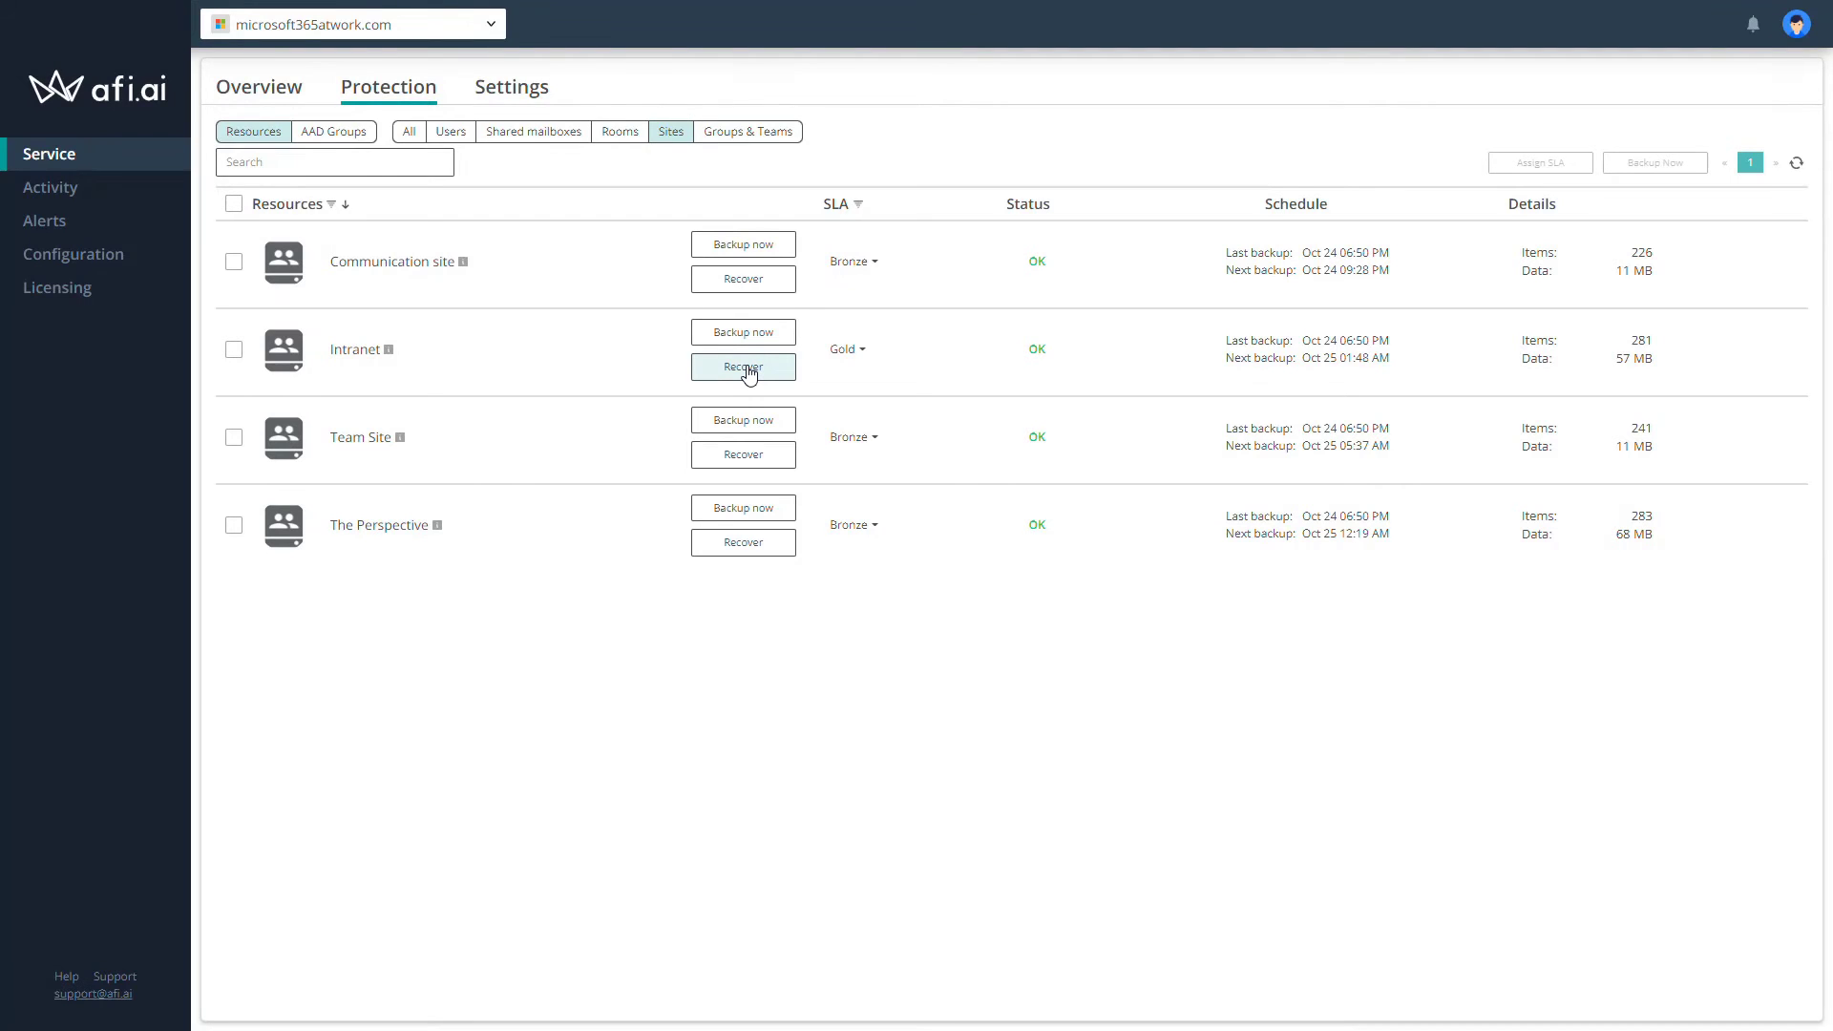
# Open Intranet's Recovery page and review the Oct 24, 2022 backup contents.
pyautogui.click(749, 372)
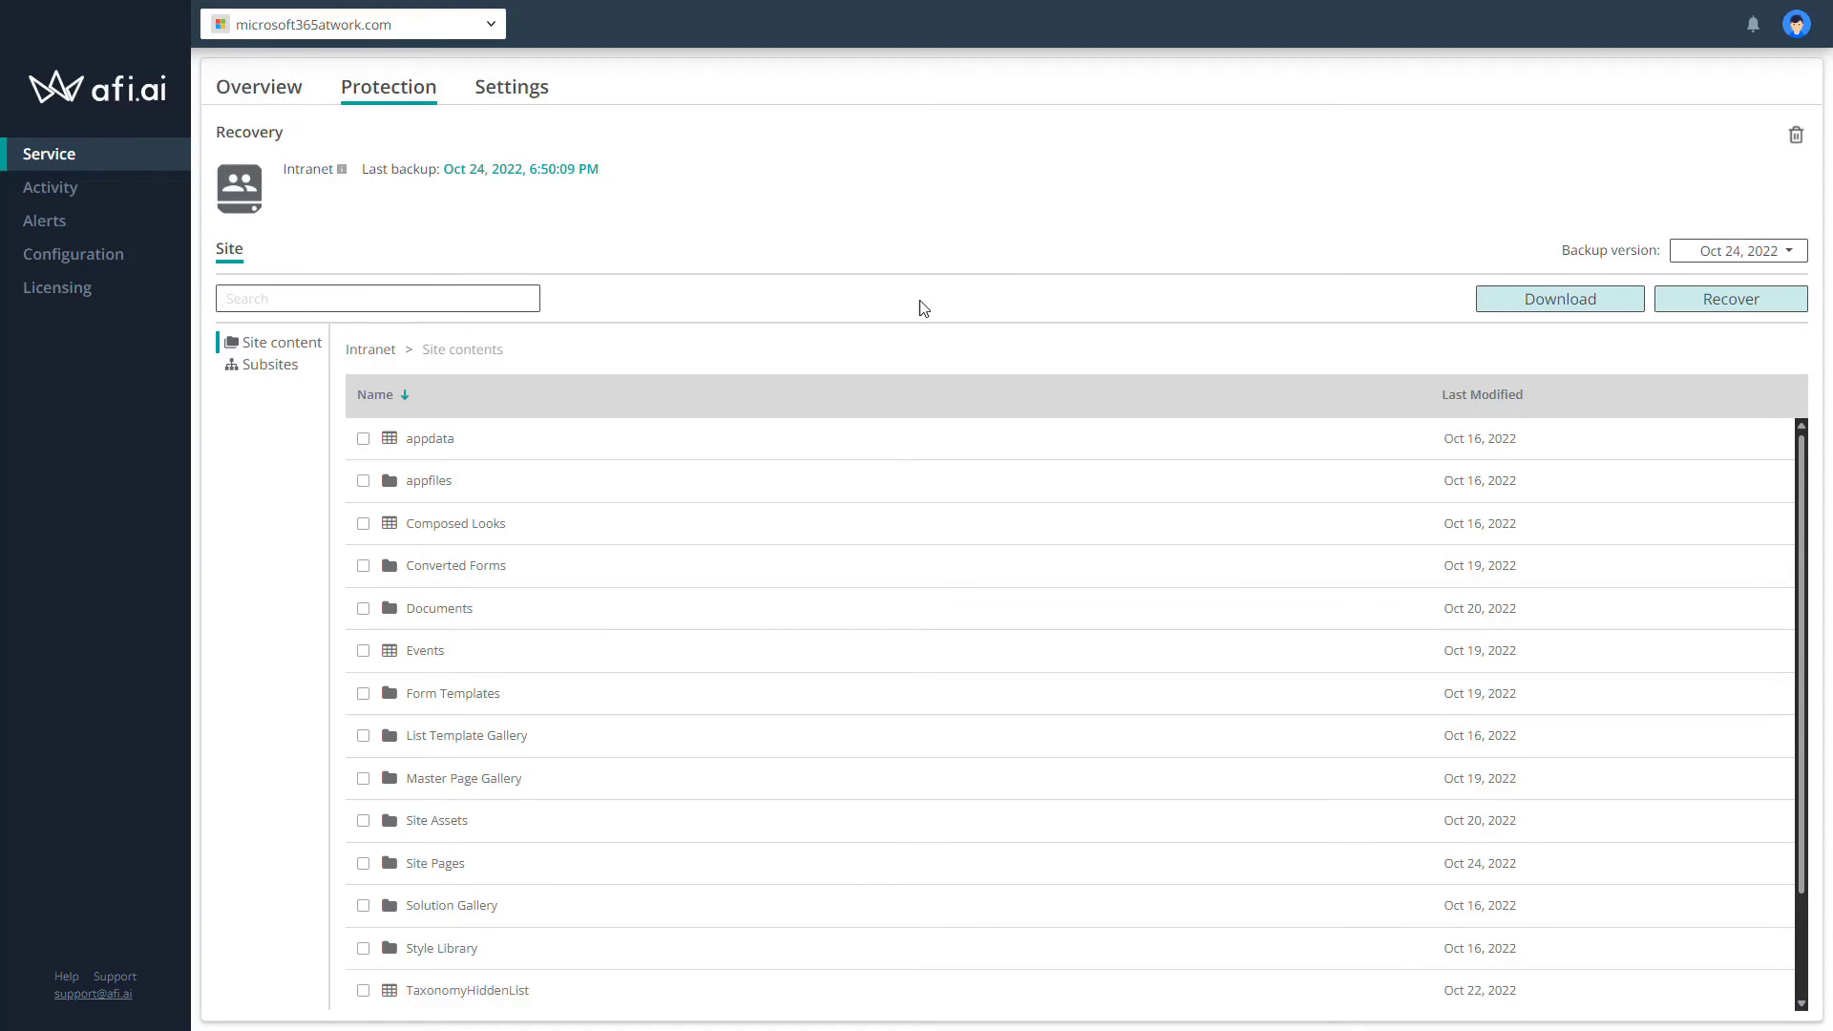
pyautogui.scroll(-3, 838, 531)
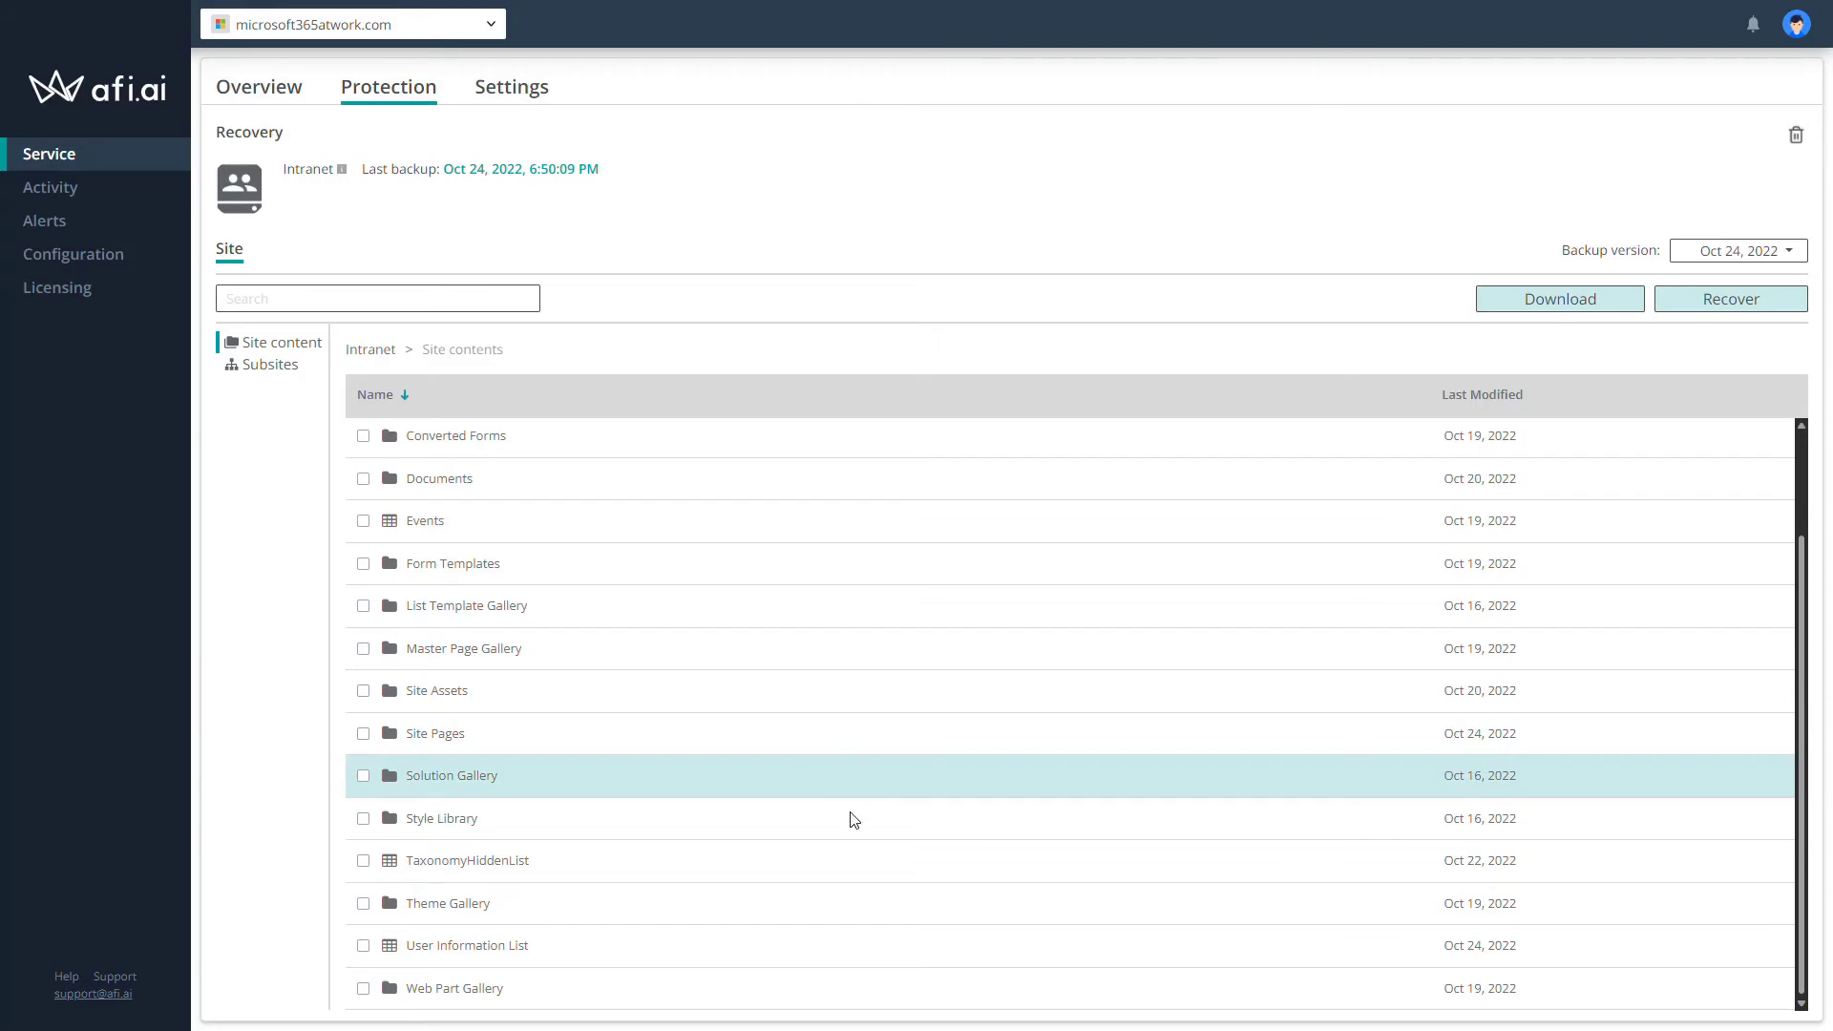
pyautogui.scroll(2, 849, 819)
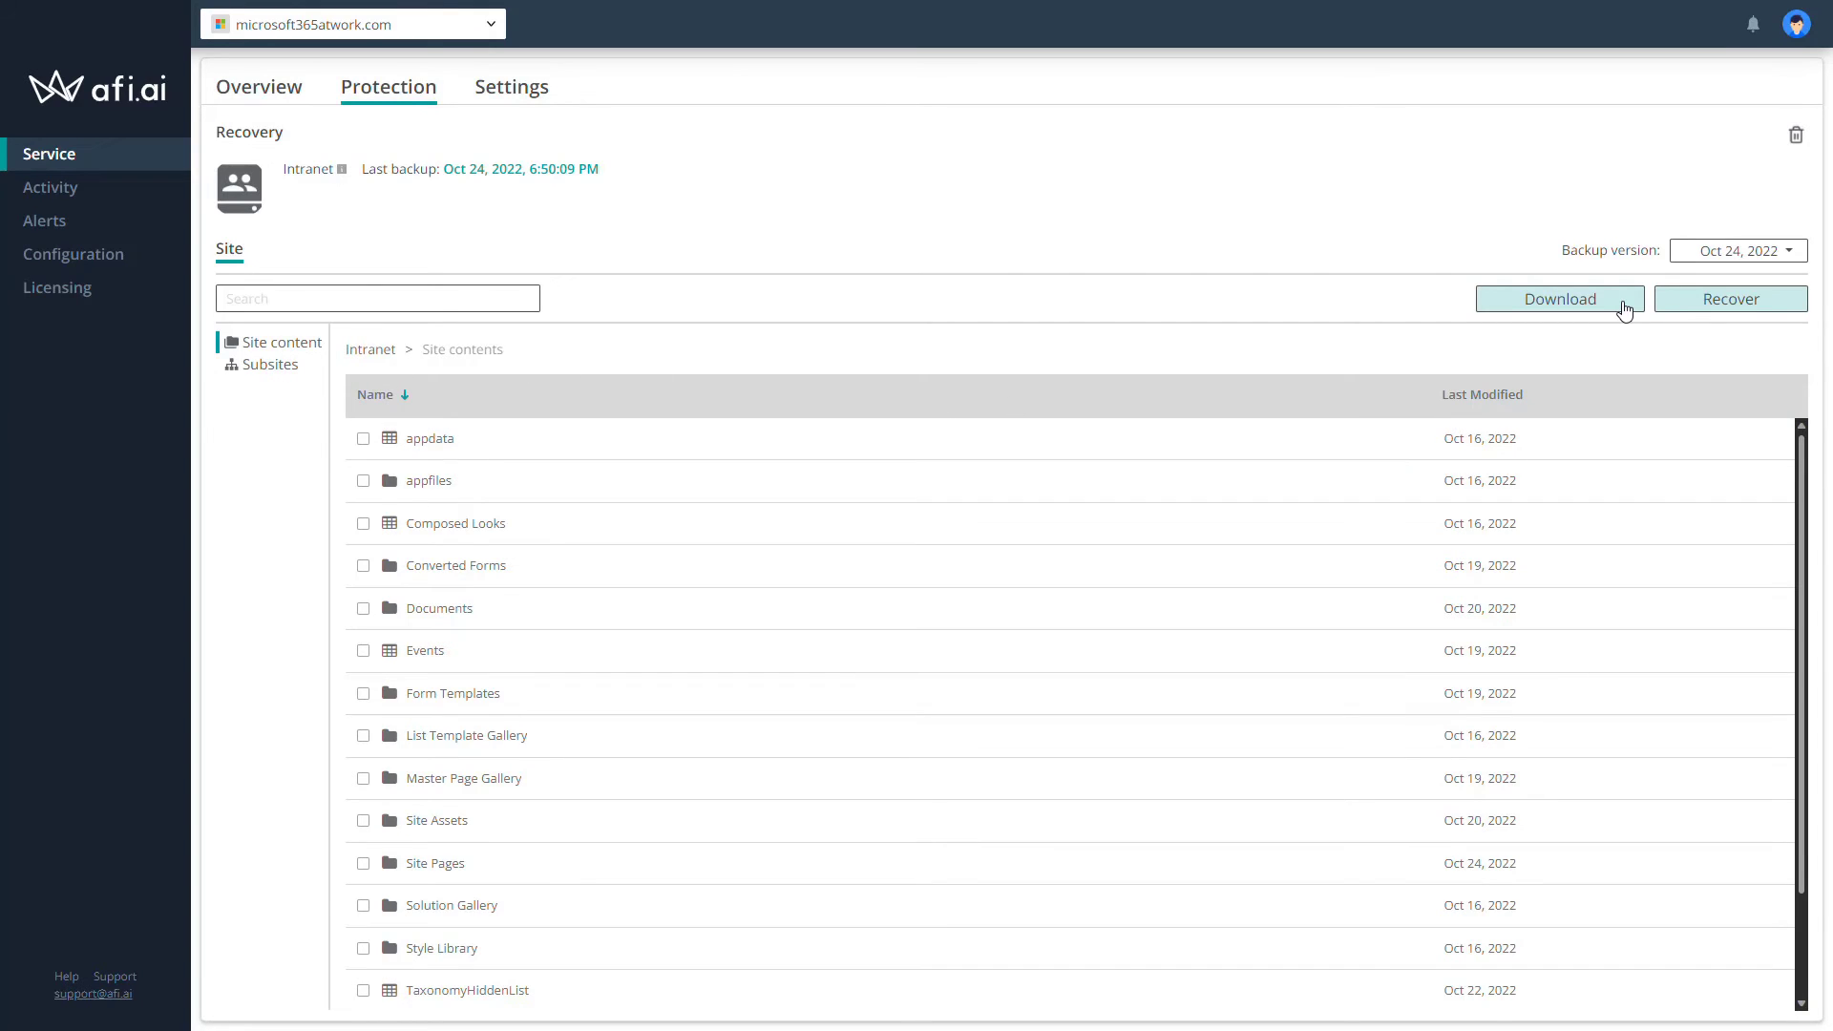
# Set up recovery of the Oct 24, 2022 backup to a new site, restoring access permissions.
pyautogui.click(1752, 302)
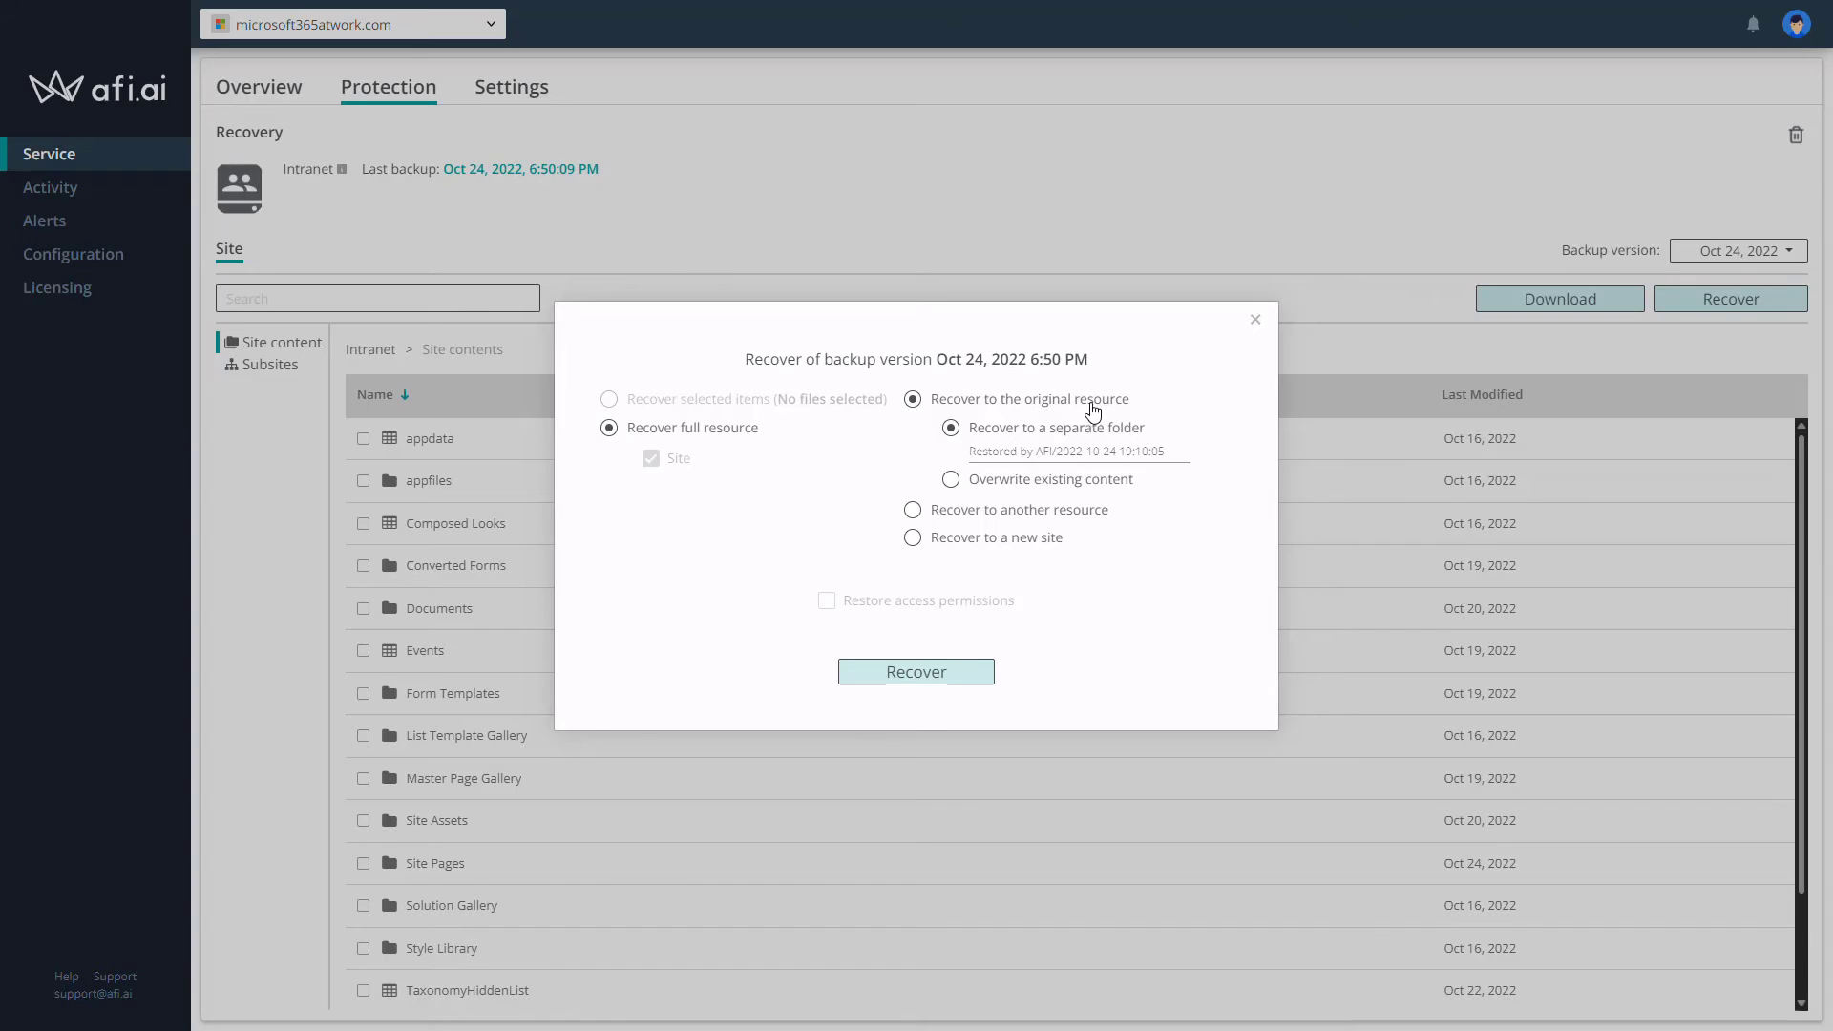
pyautogui.click(975, 520)
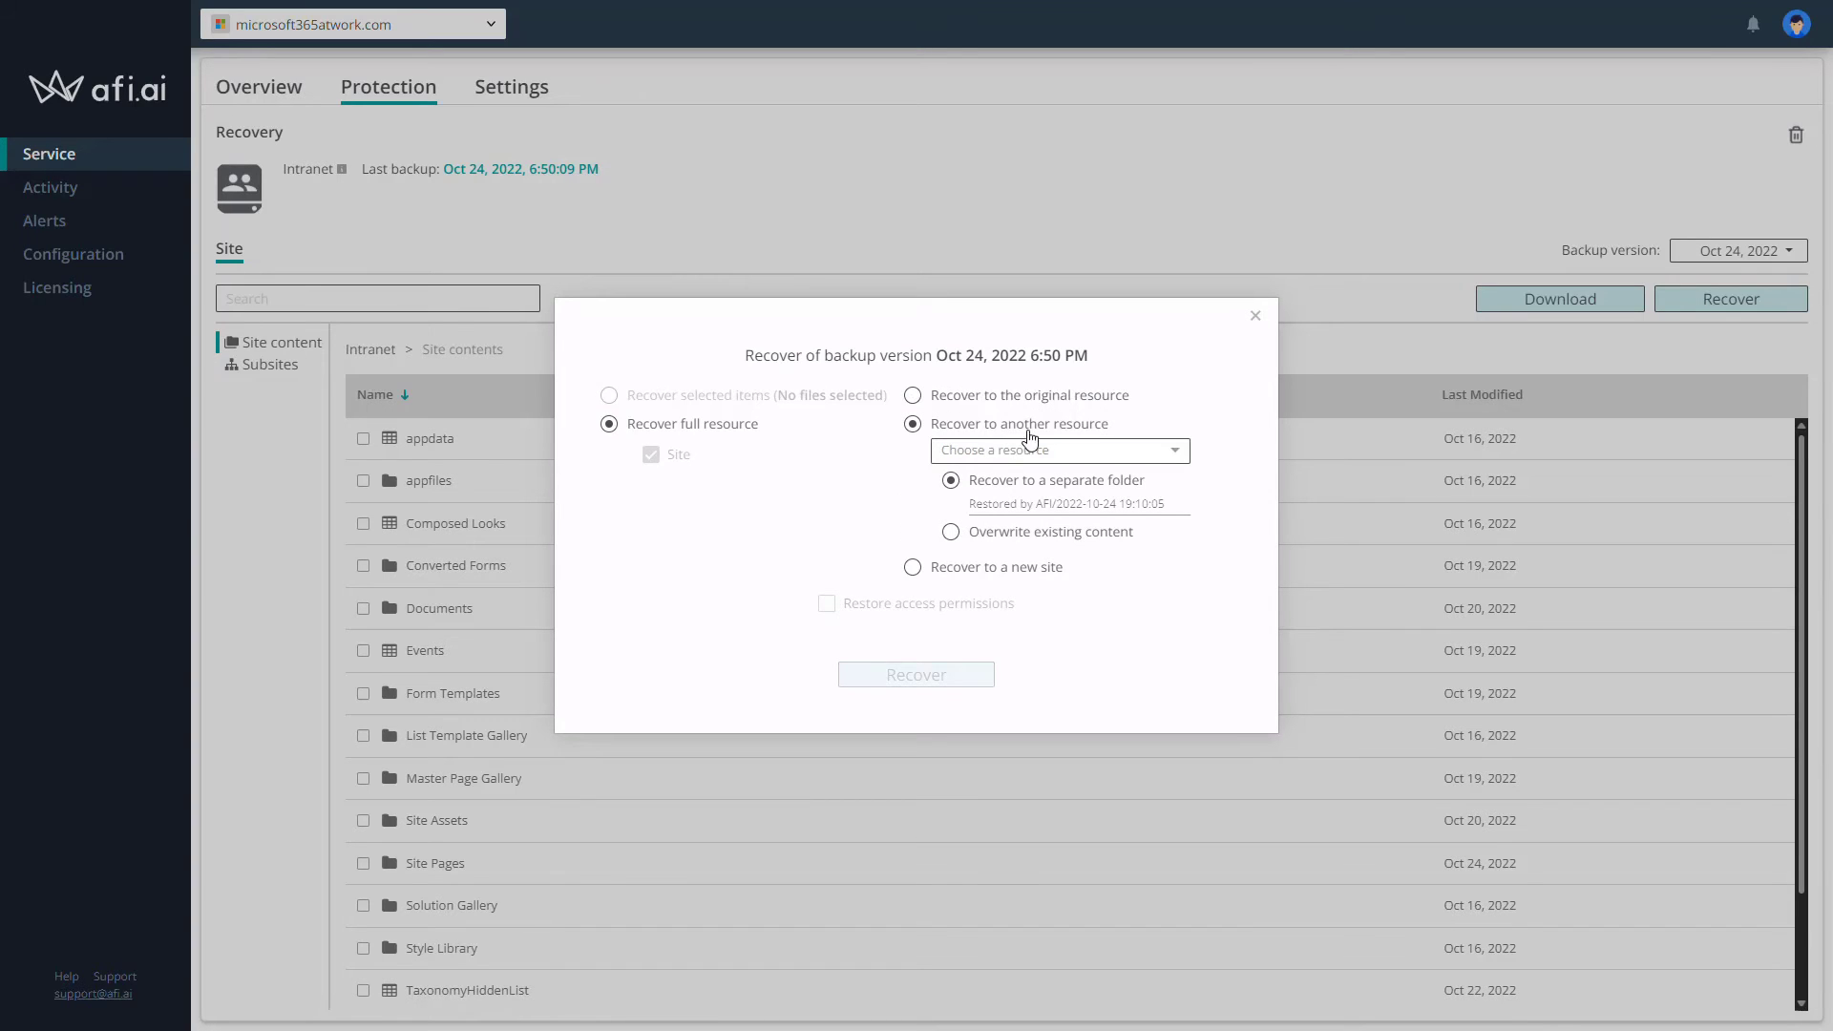
pyautogui.click(1124, 447)
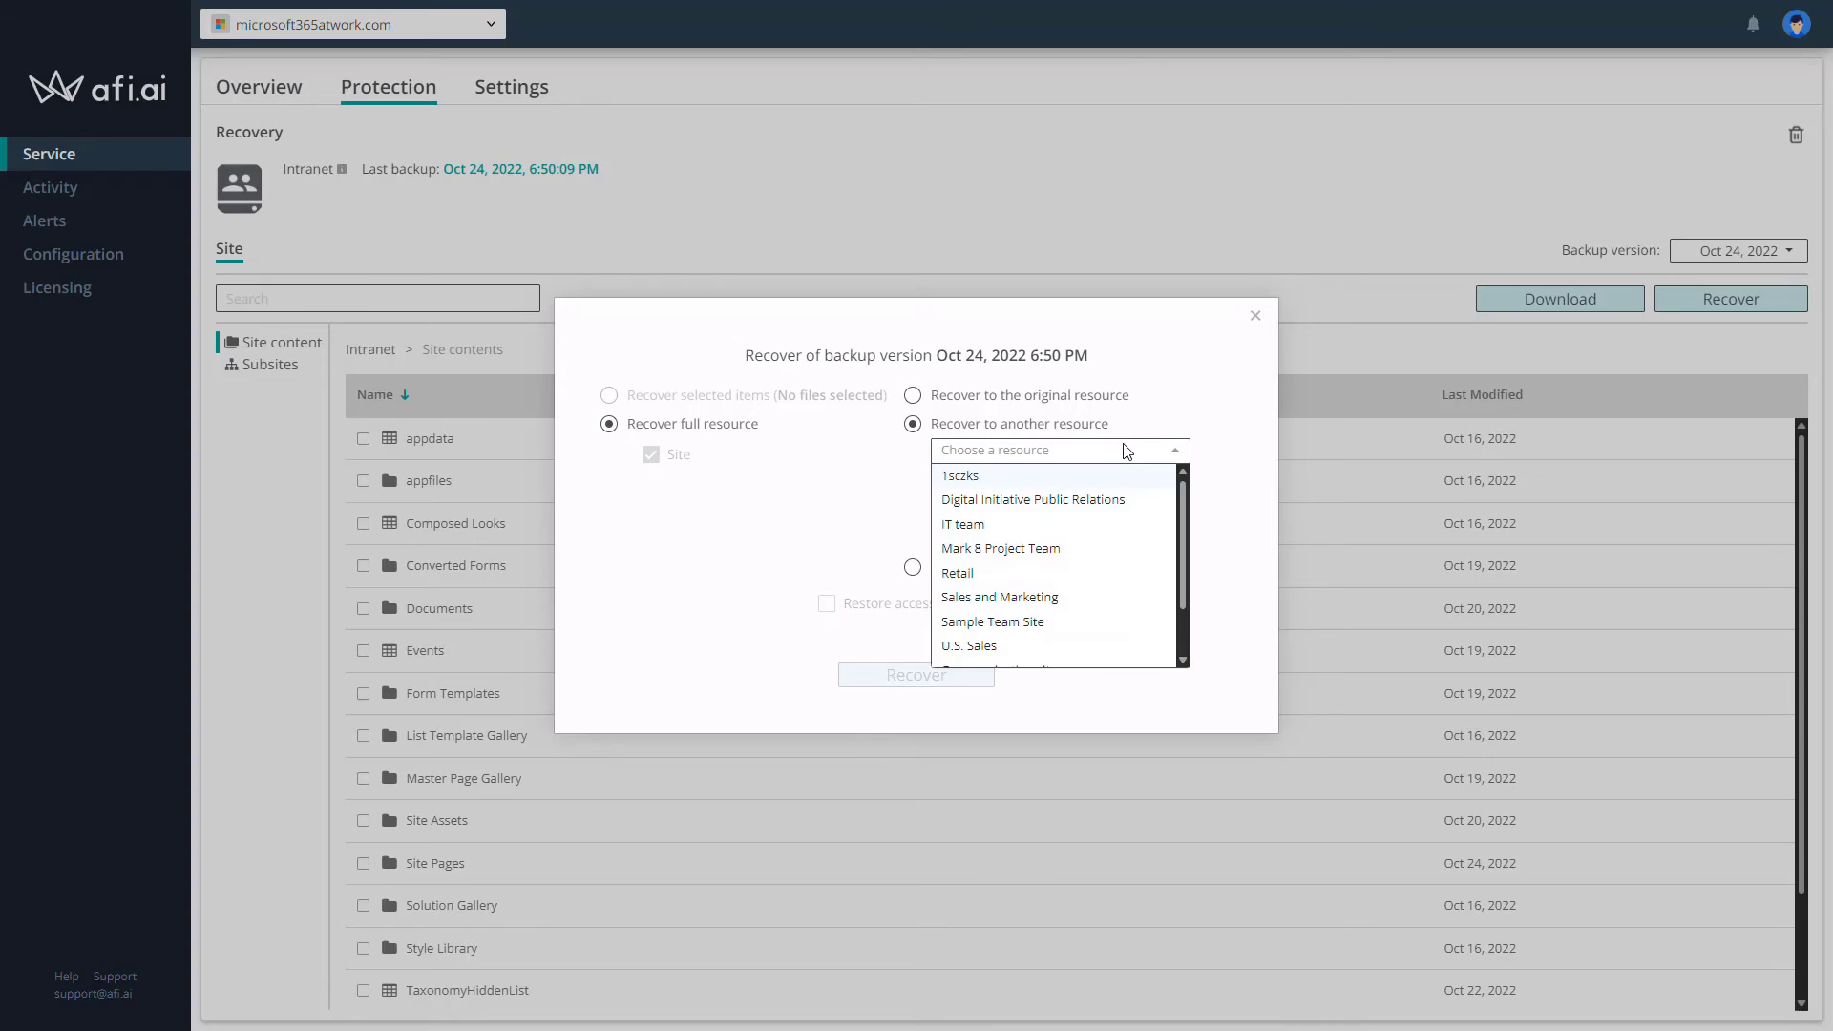
pyautogui.click(1045, 438)
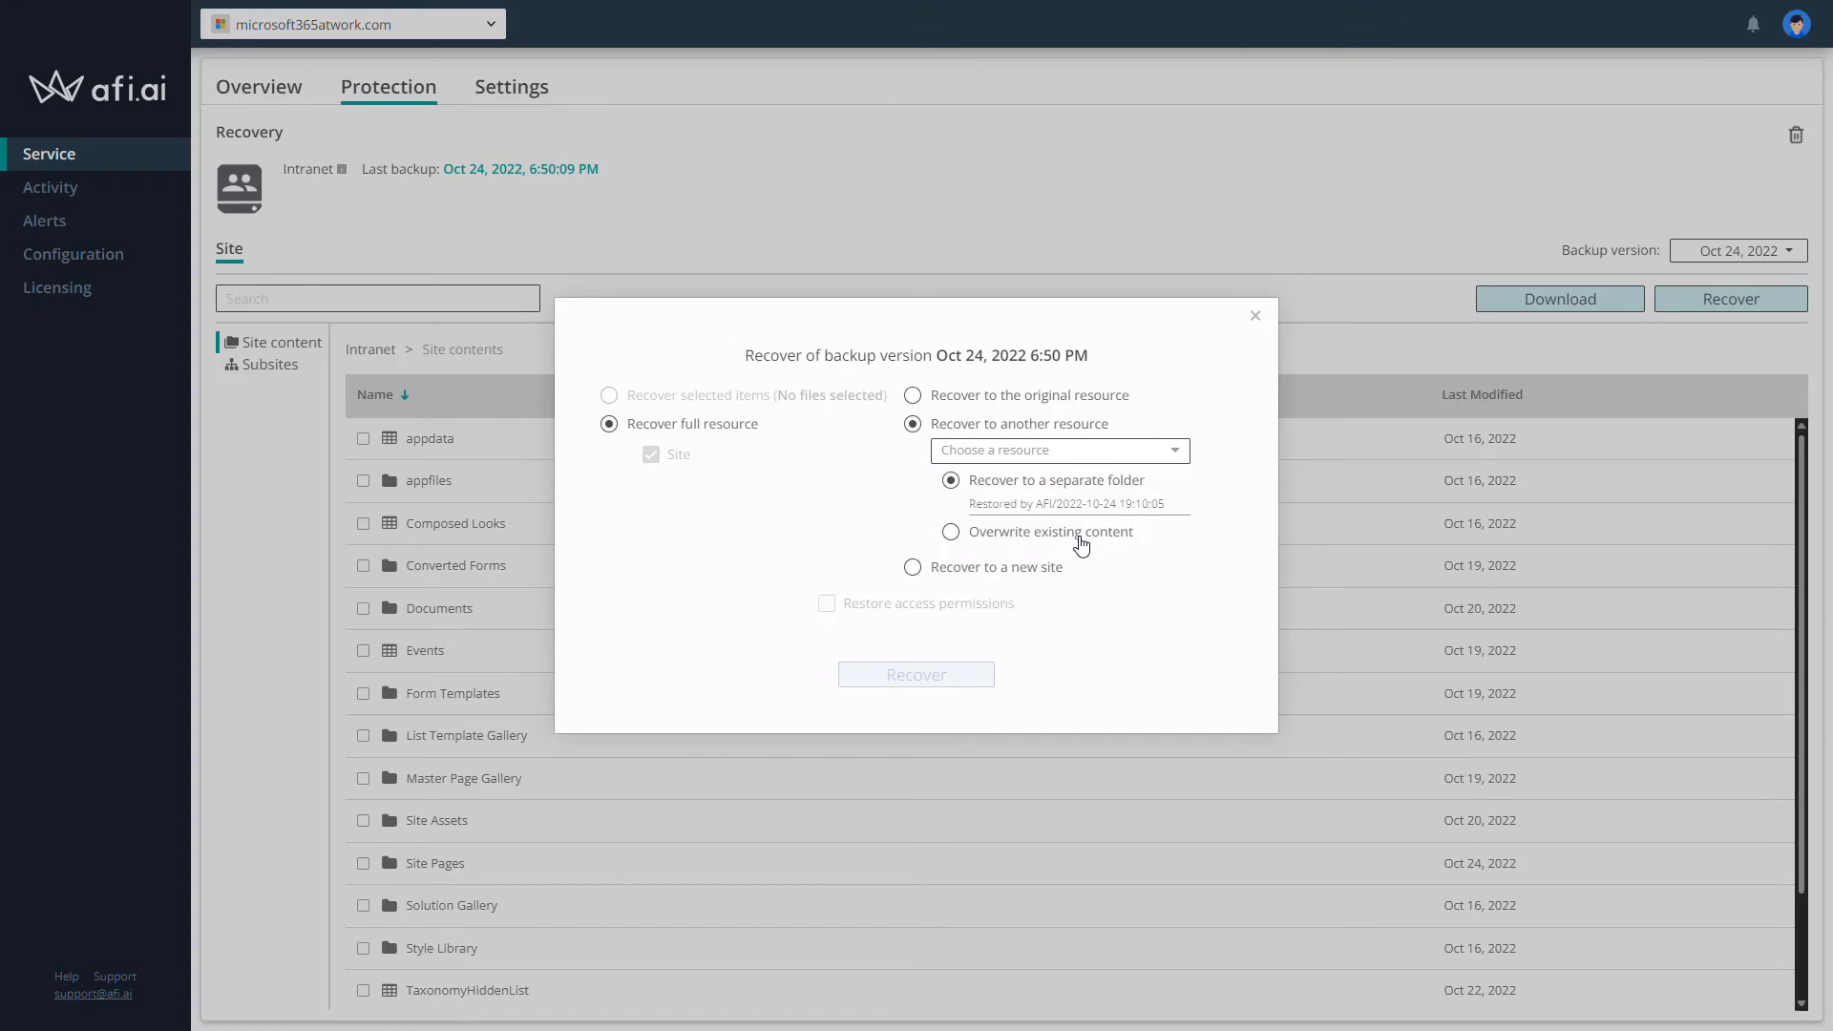
pyautogui.click(1040, 573)
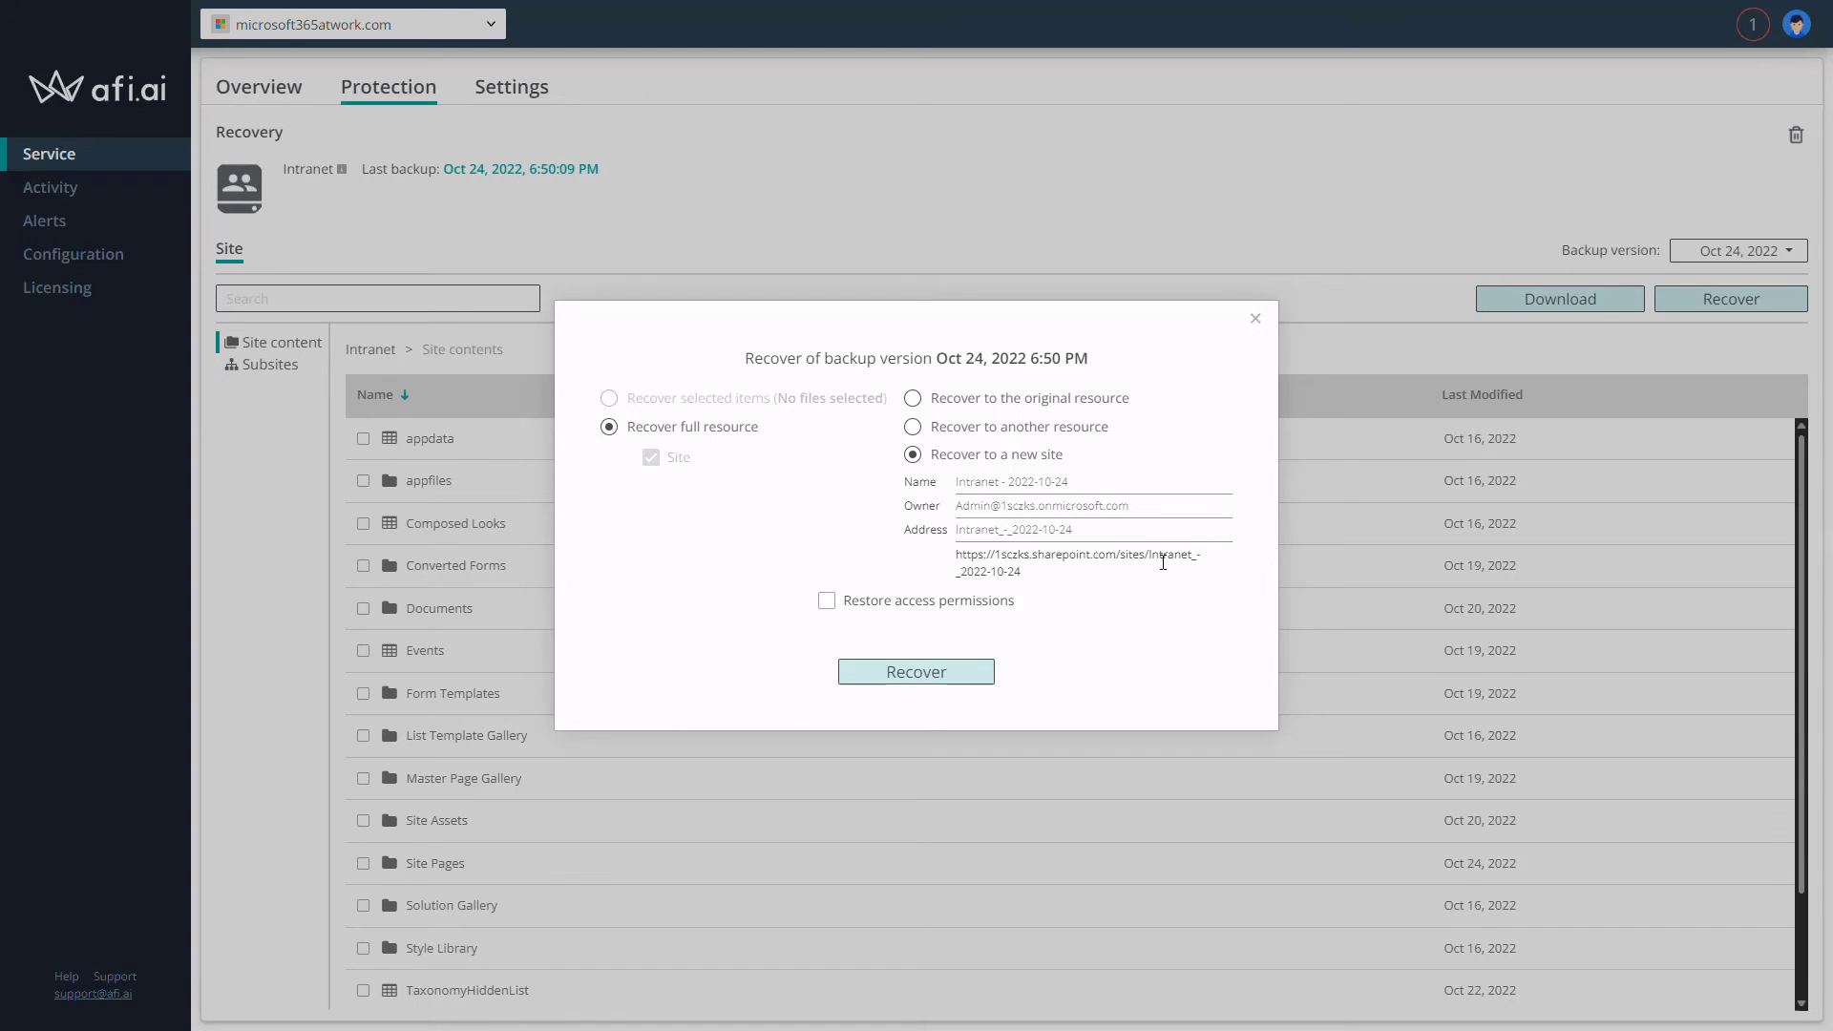
pyautogui.click(985, 602)
# Run the recovery so Intranet - 2022-10-24 is created as a new site.
pyautogui.click(989, 680)
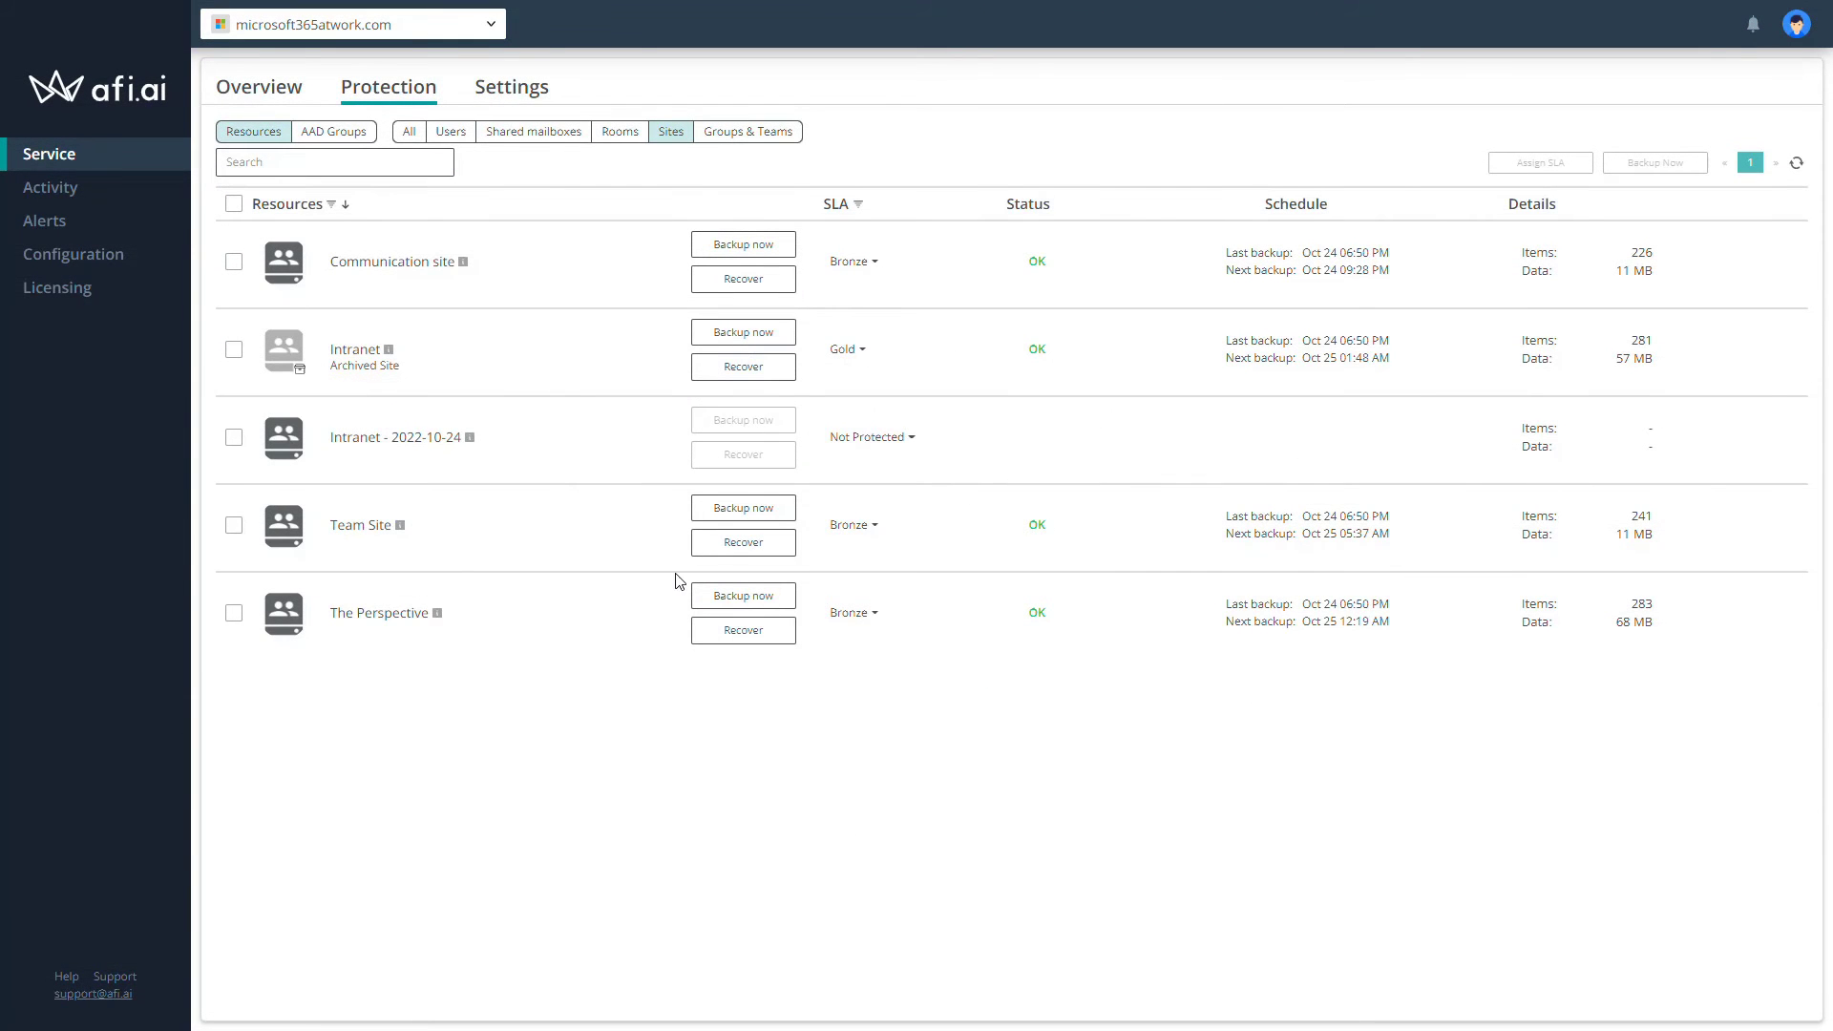
pyautogui.moveTo(388, 353)
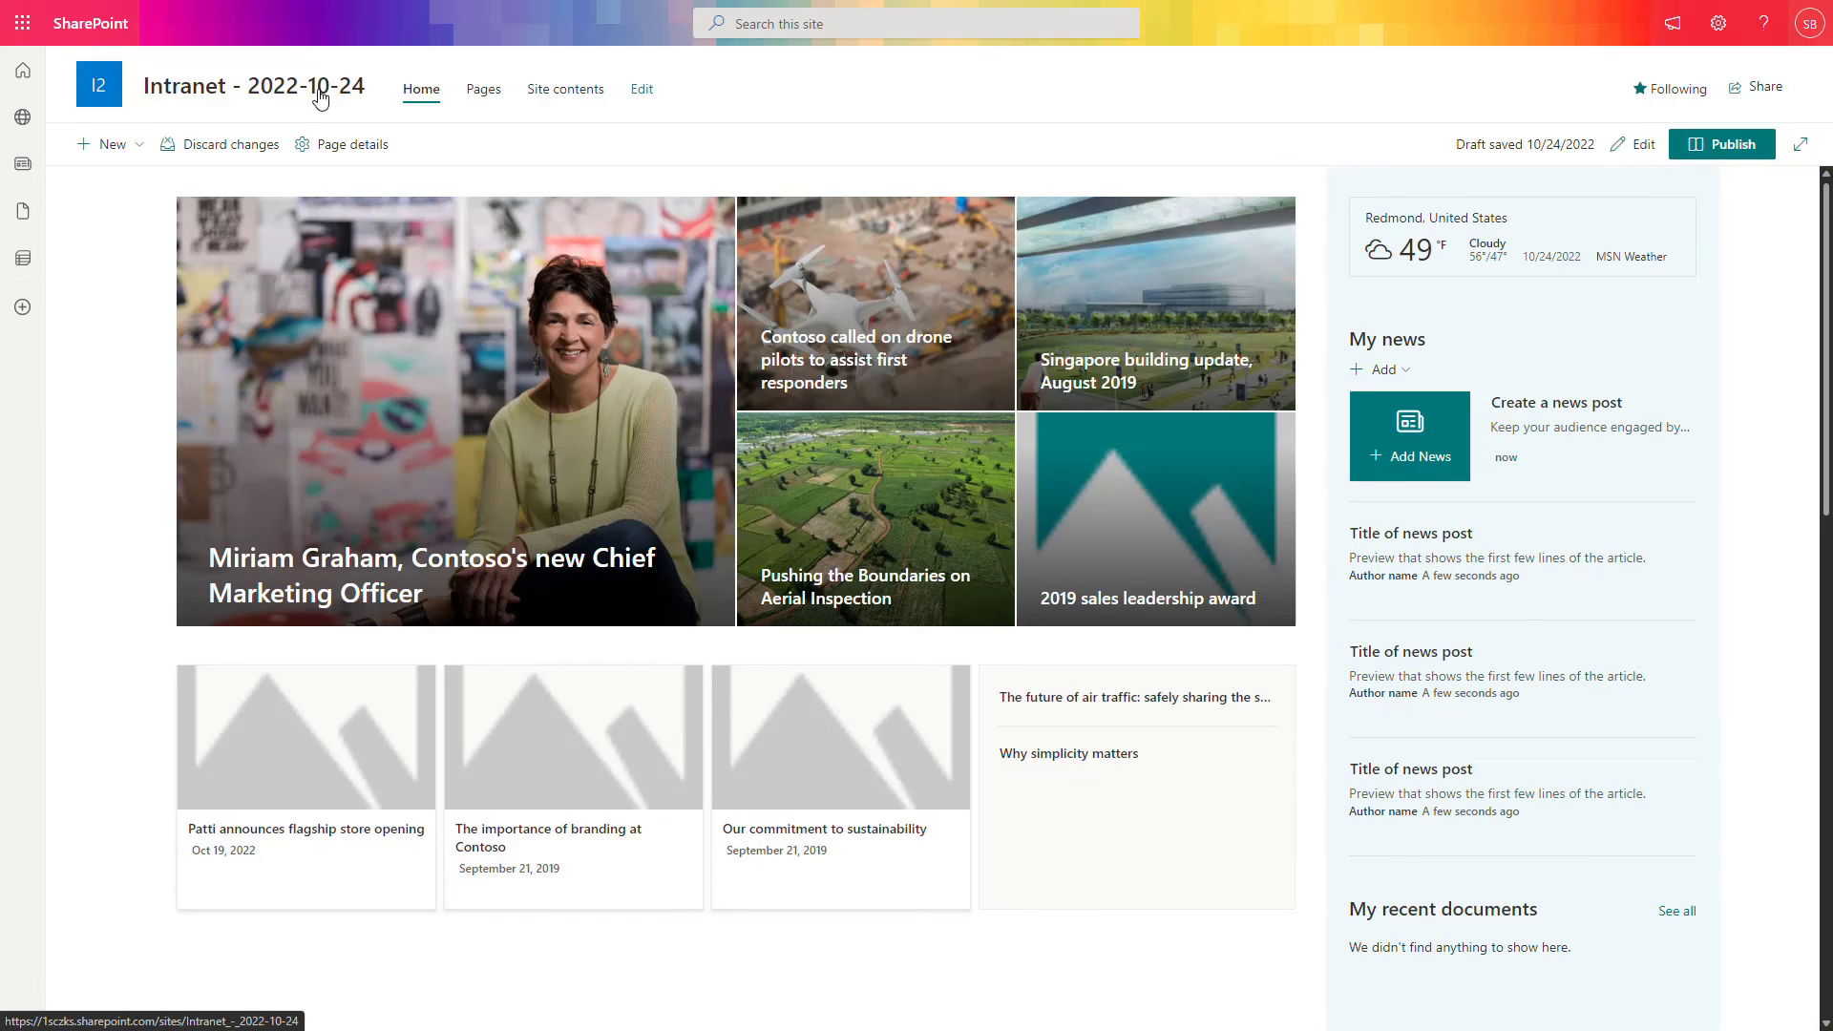
# Open Site contents for the recovered Intranet - 2022-10-24 site from the Settings panel.
pyautogui.scroll(-10, 679, 229)
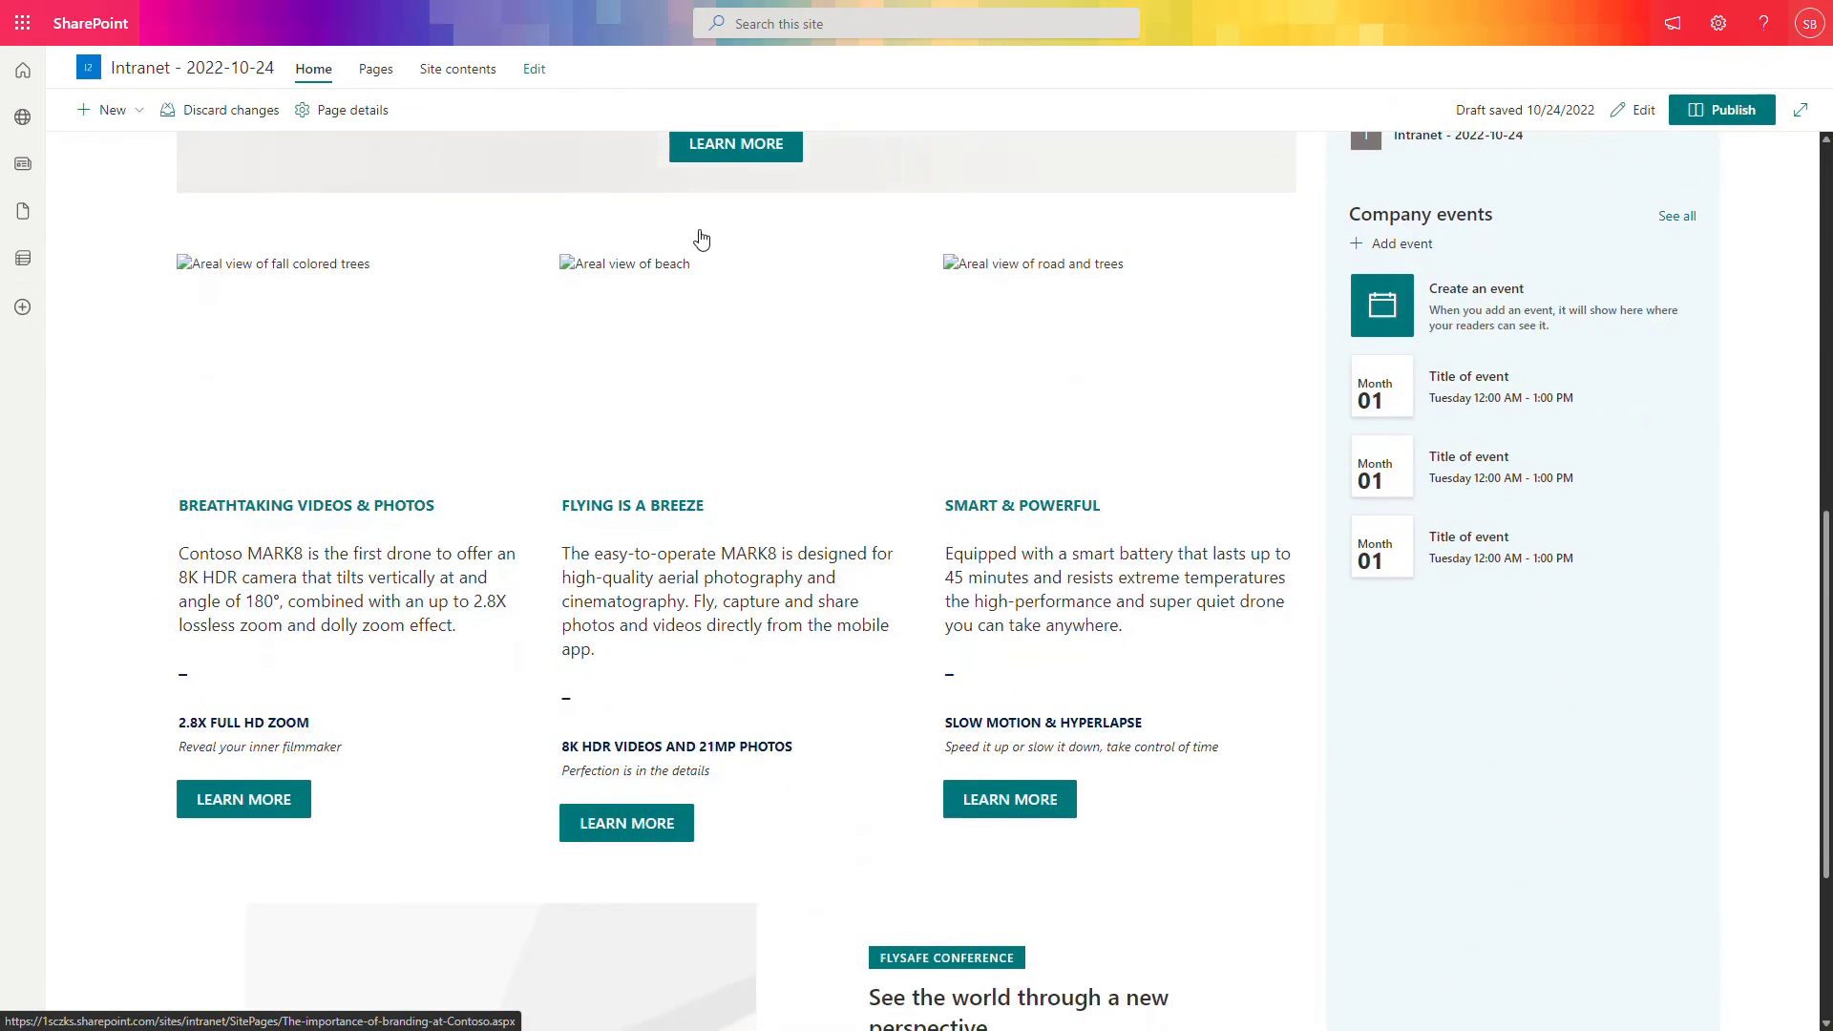
pyautogui.scroll(10, 702, 238)
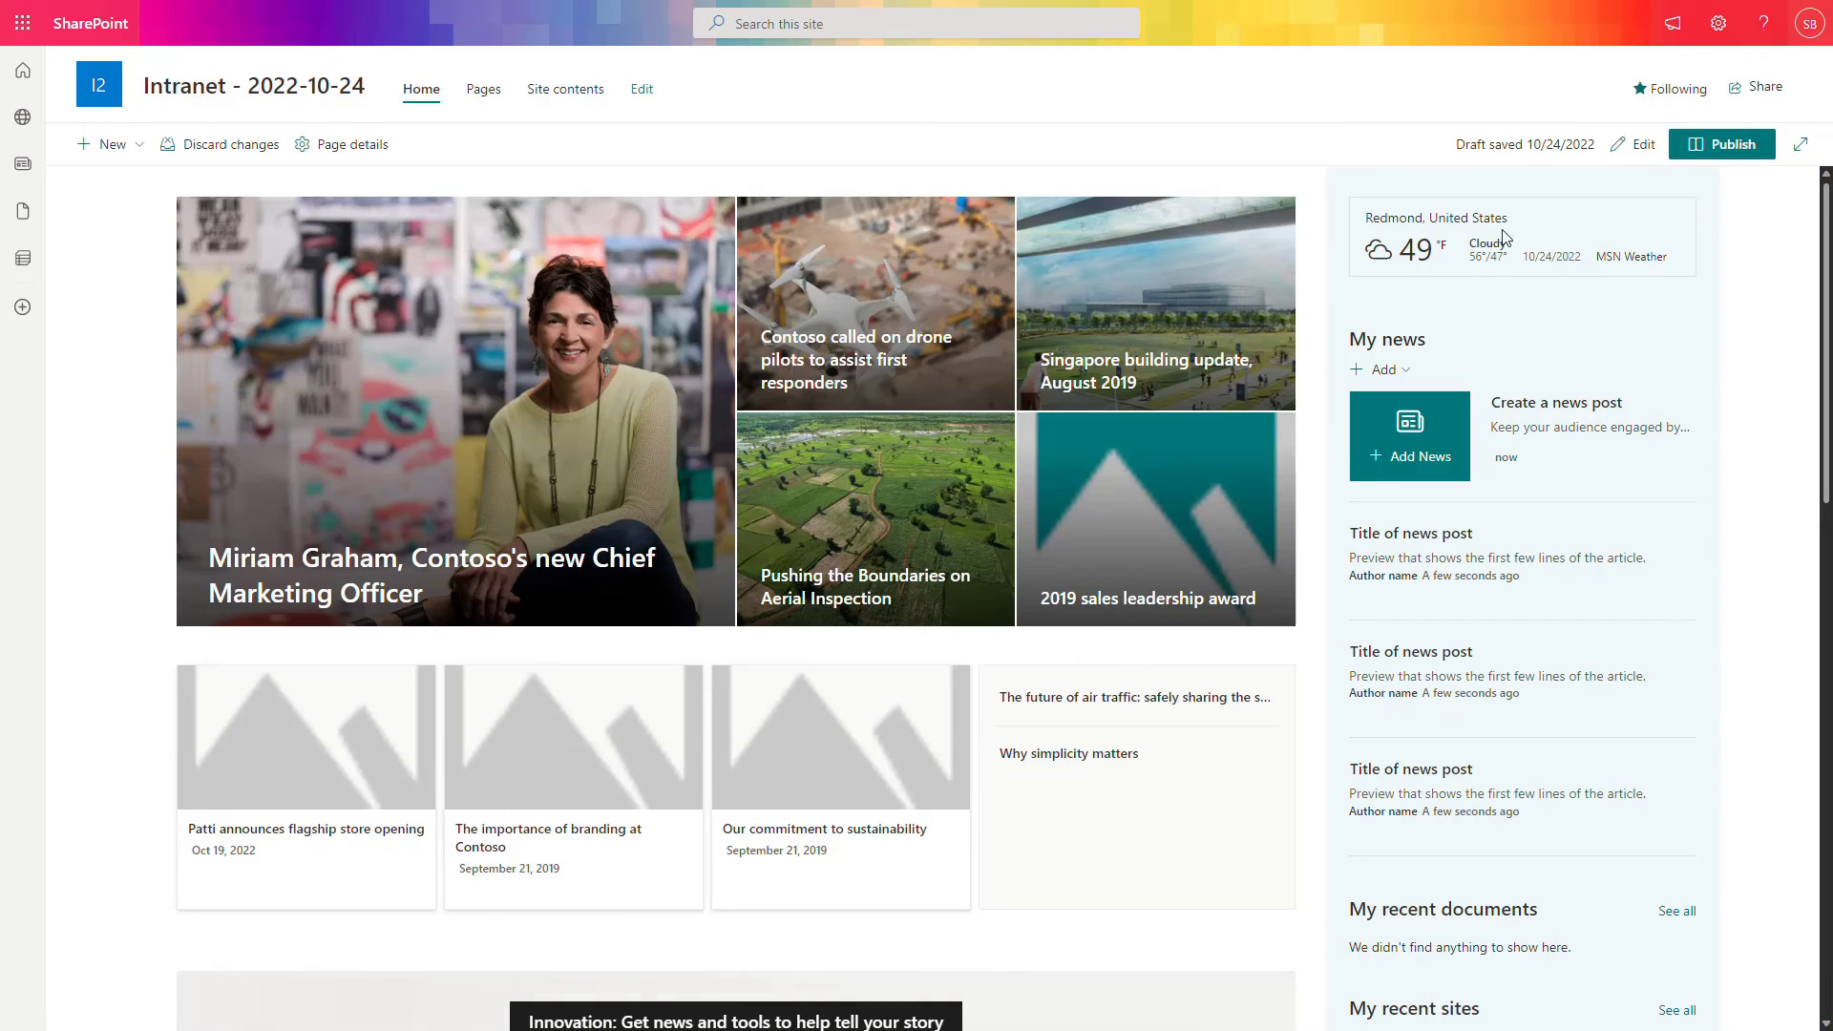
pyautogui.click(1717, 25)
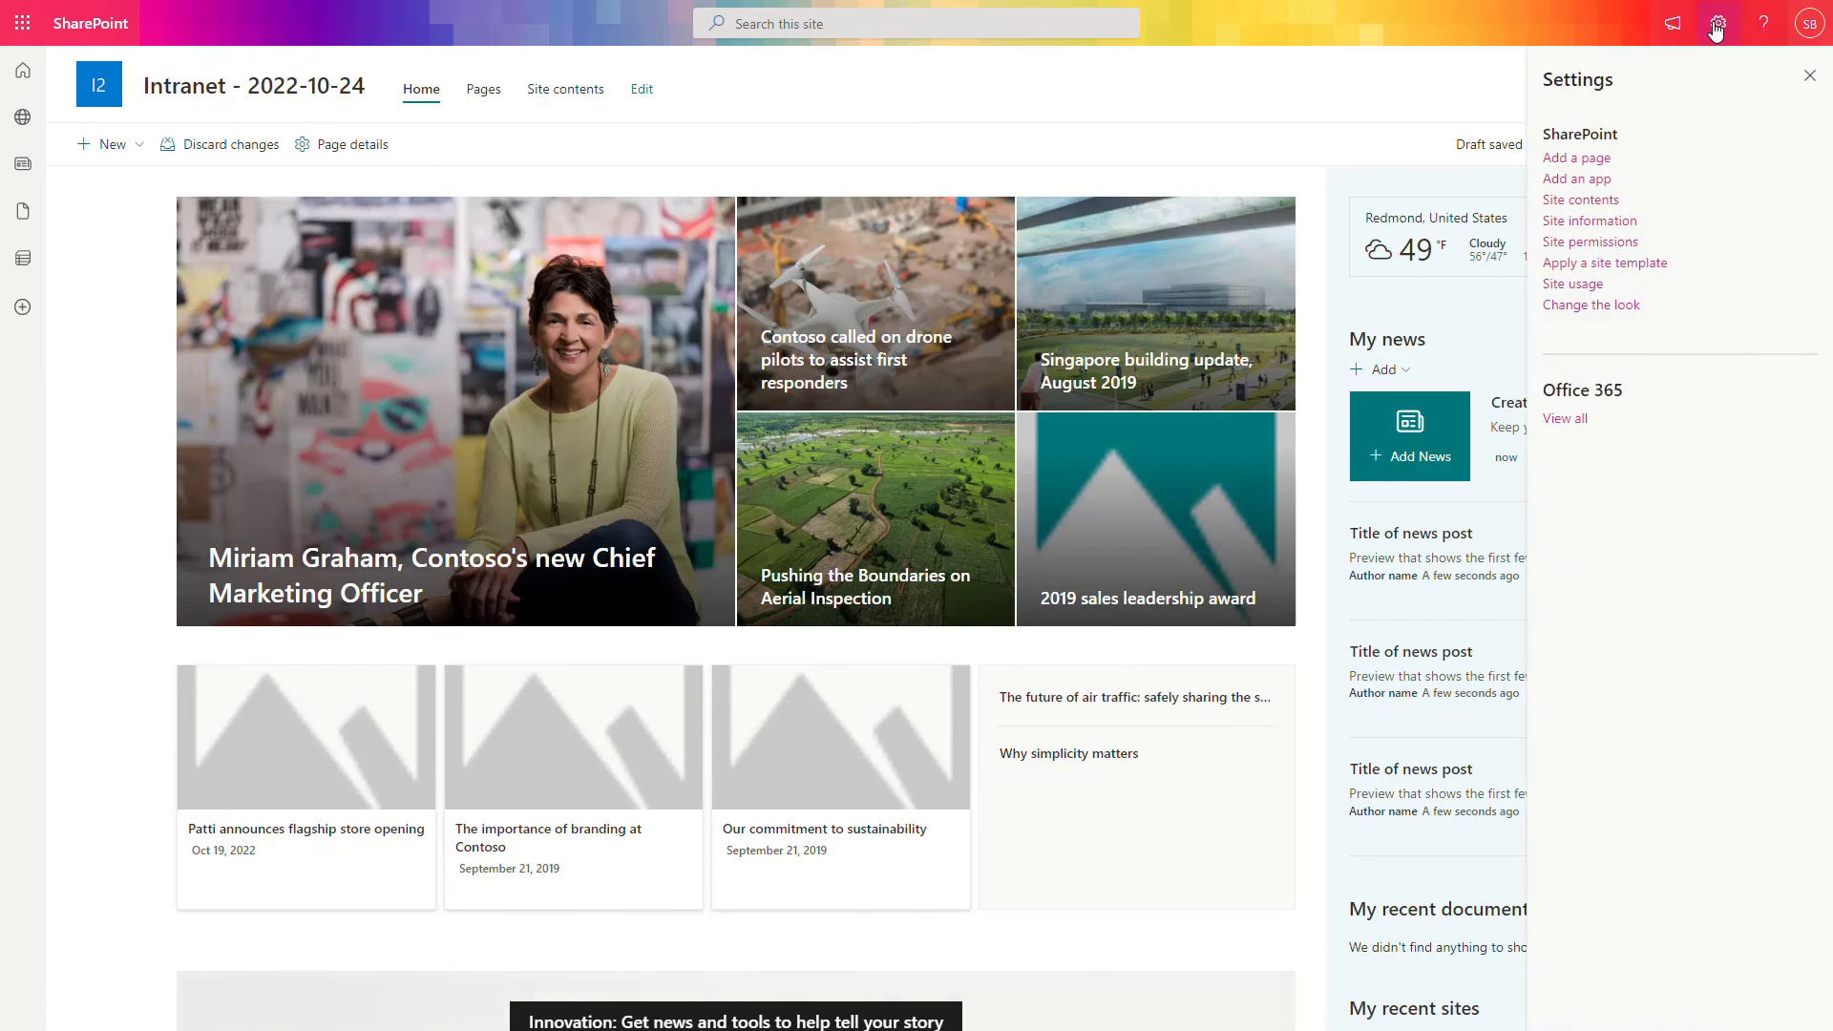
pyautogui.click(1606, 202)
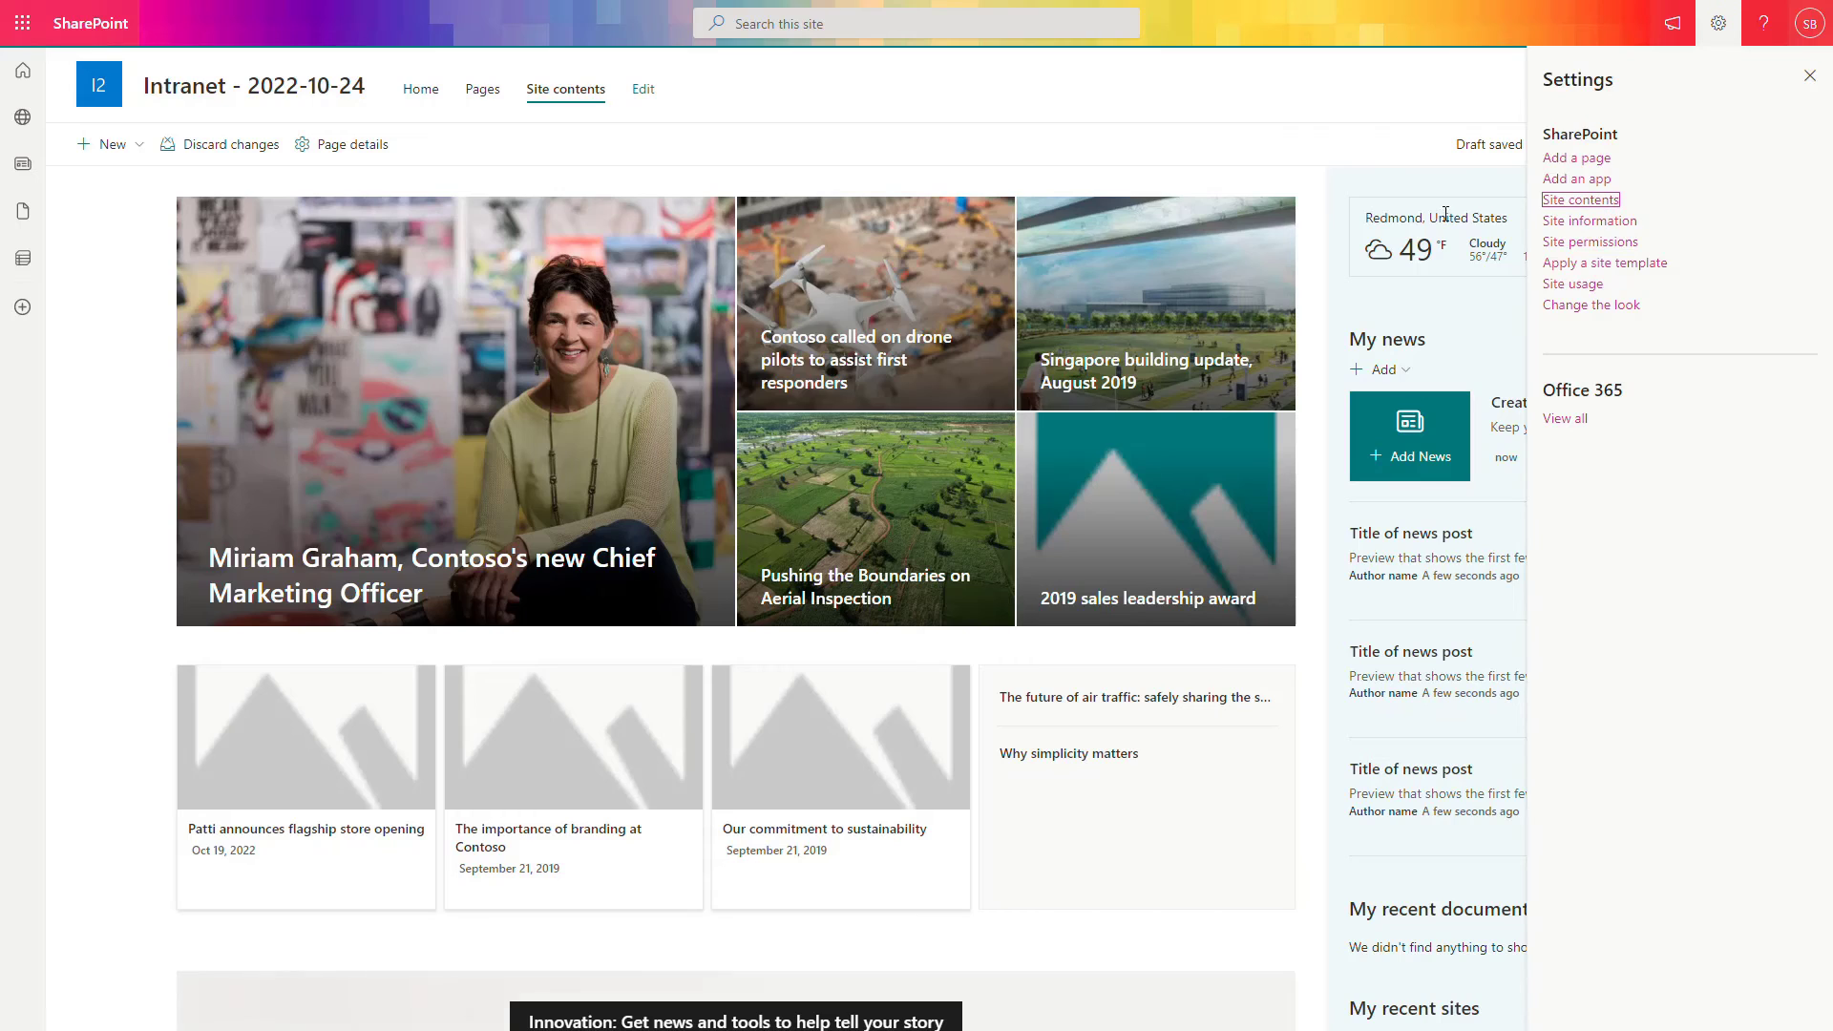